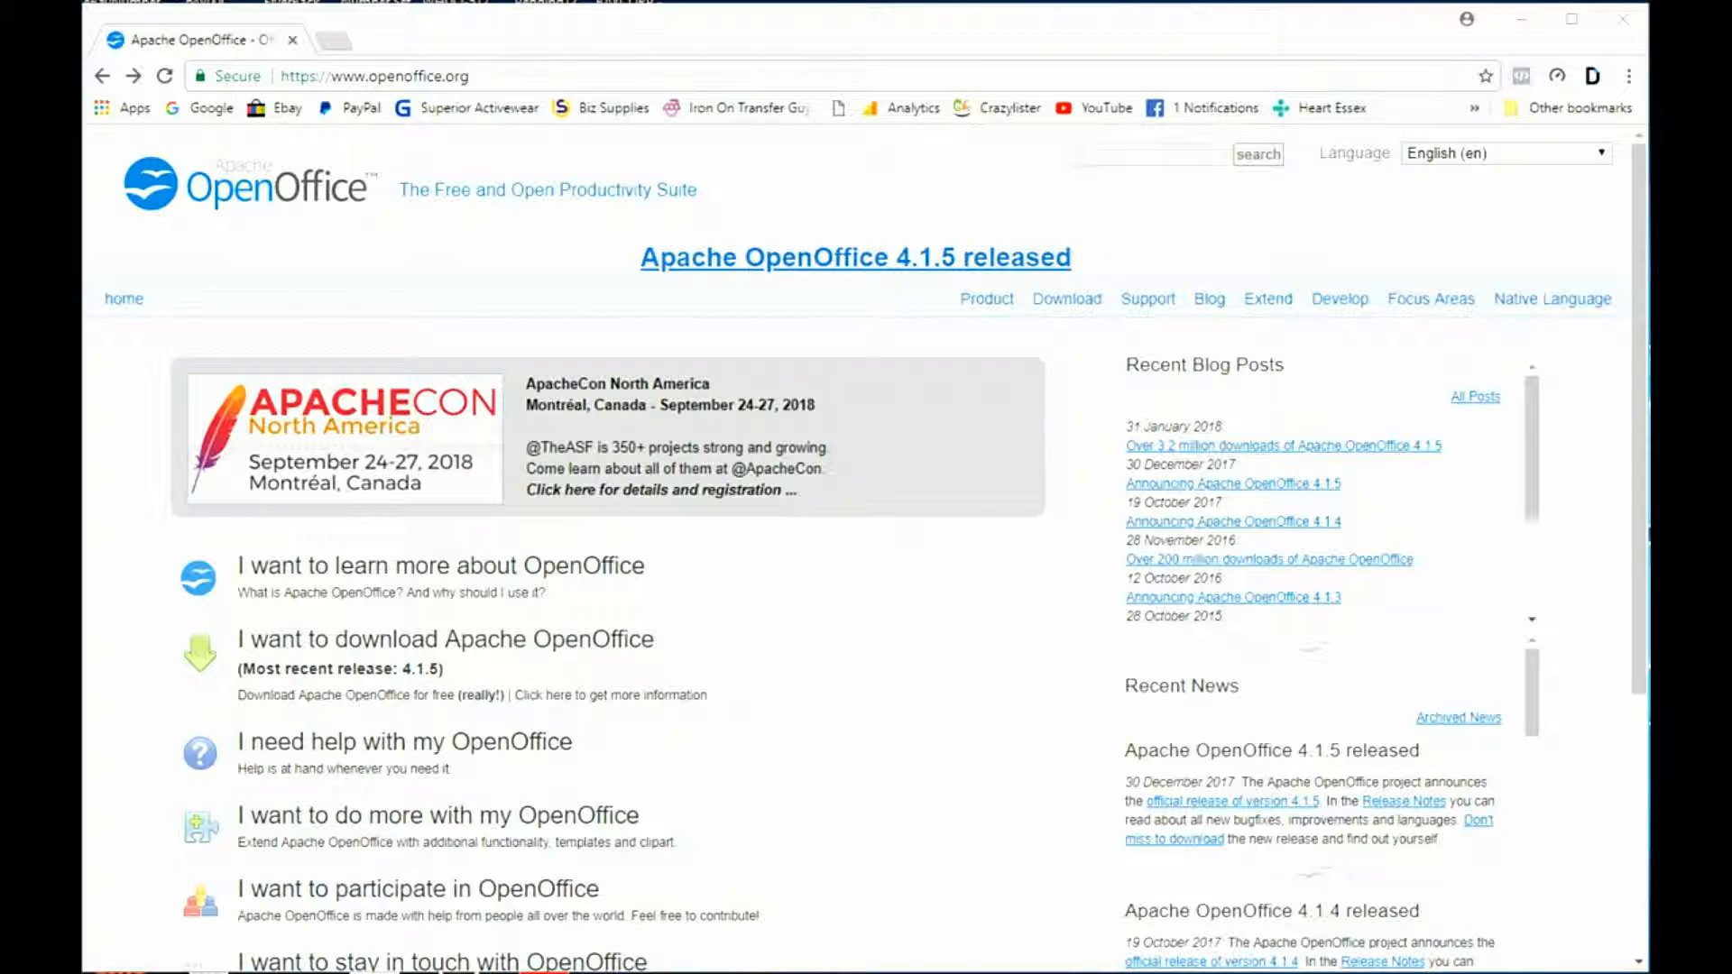
# - Switch from the browser to the OpenOffice start screen and create a new drawing document
pyautogui.moveTo(1062, 973)
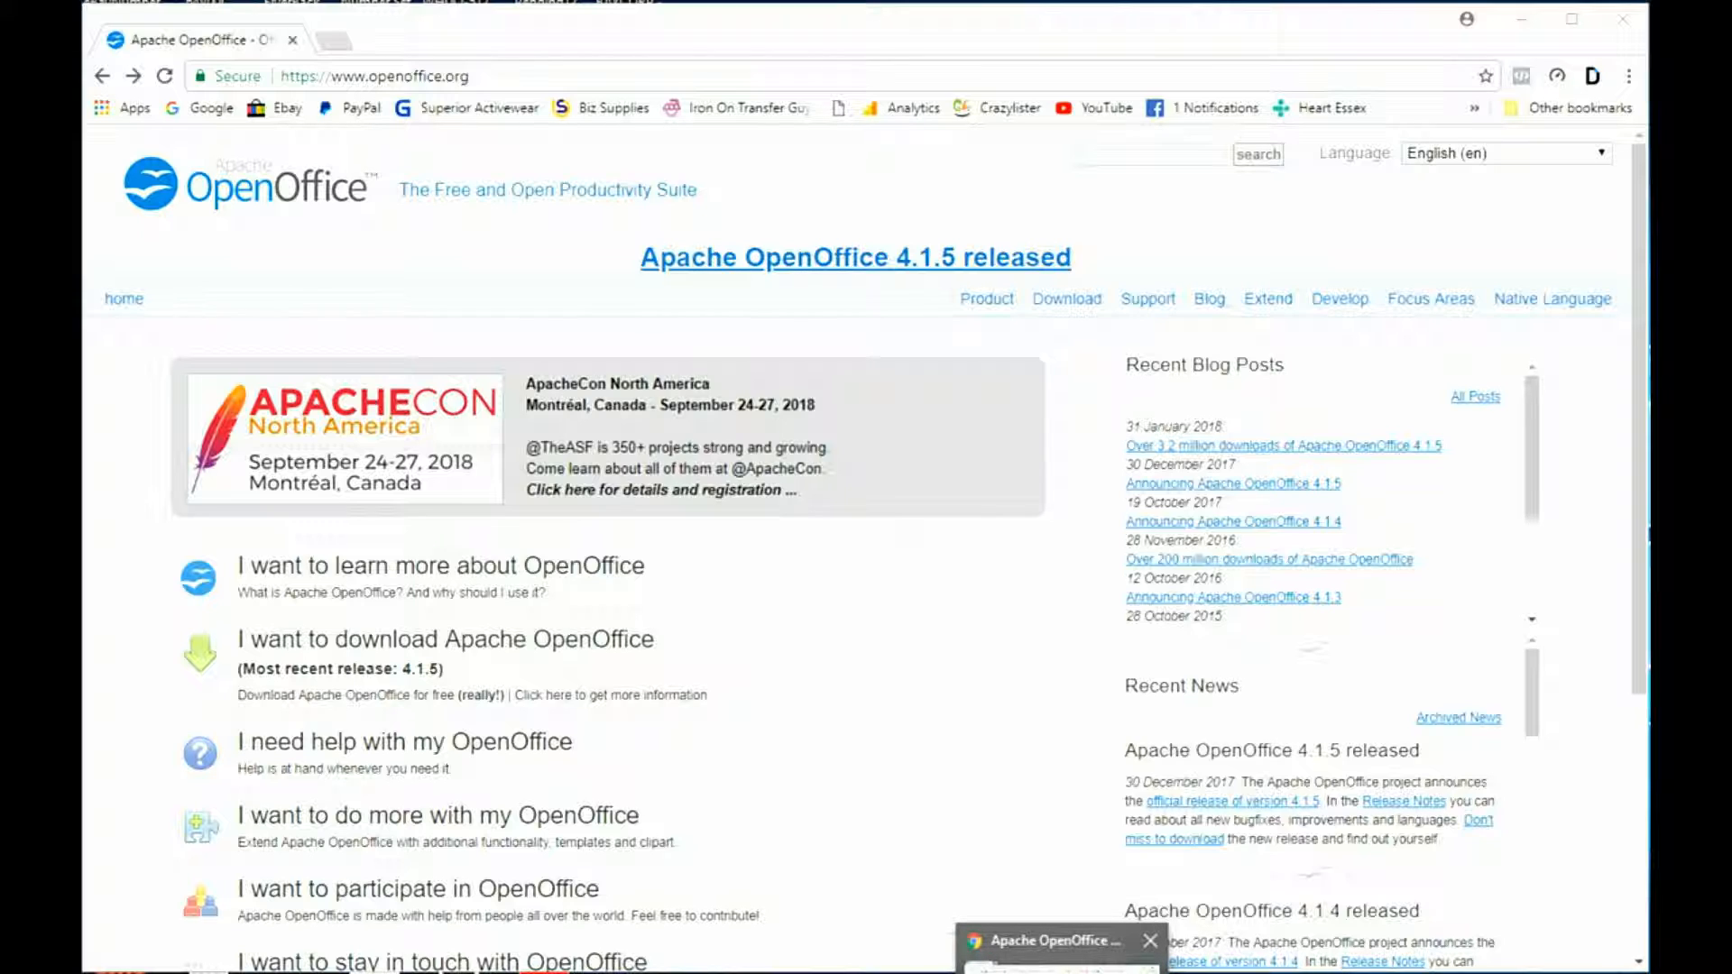
pyautogui.click(897, 961)
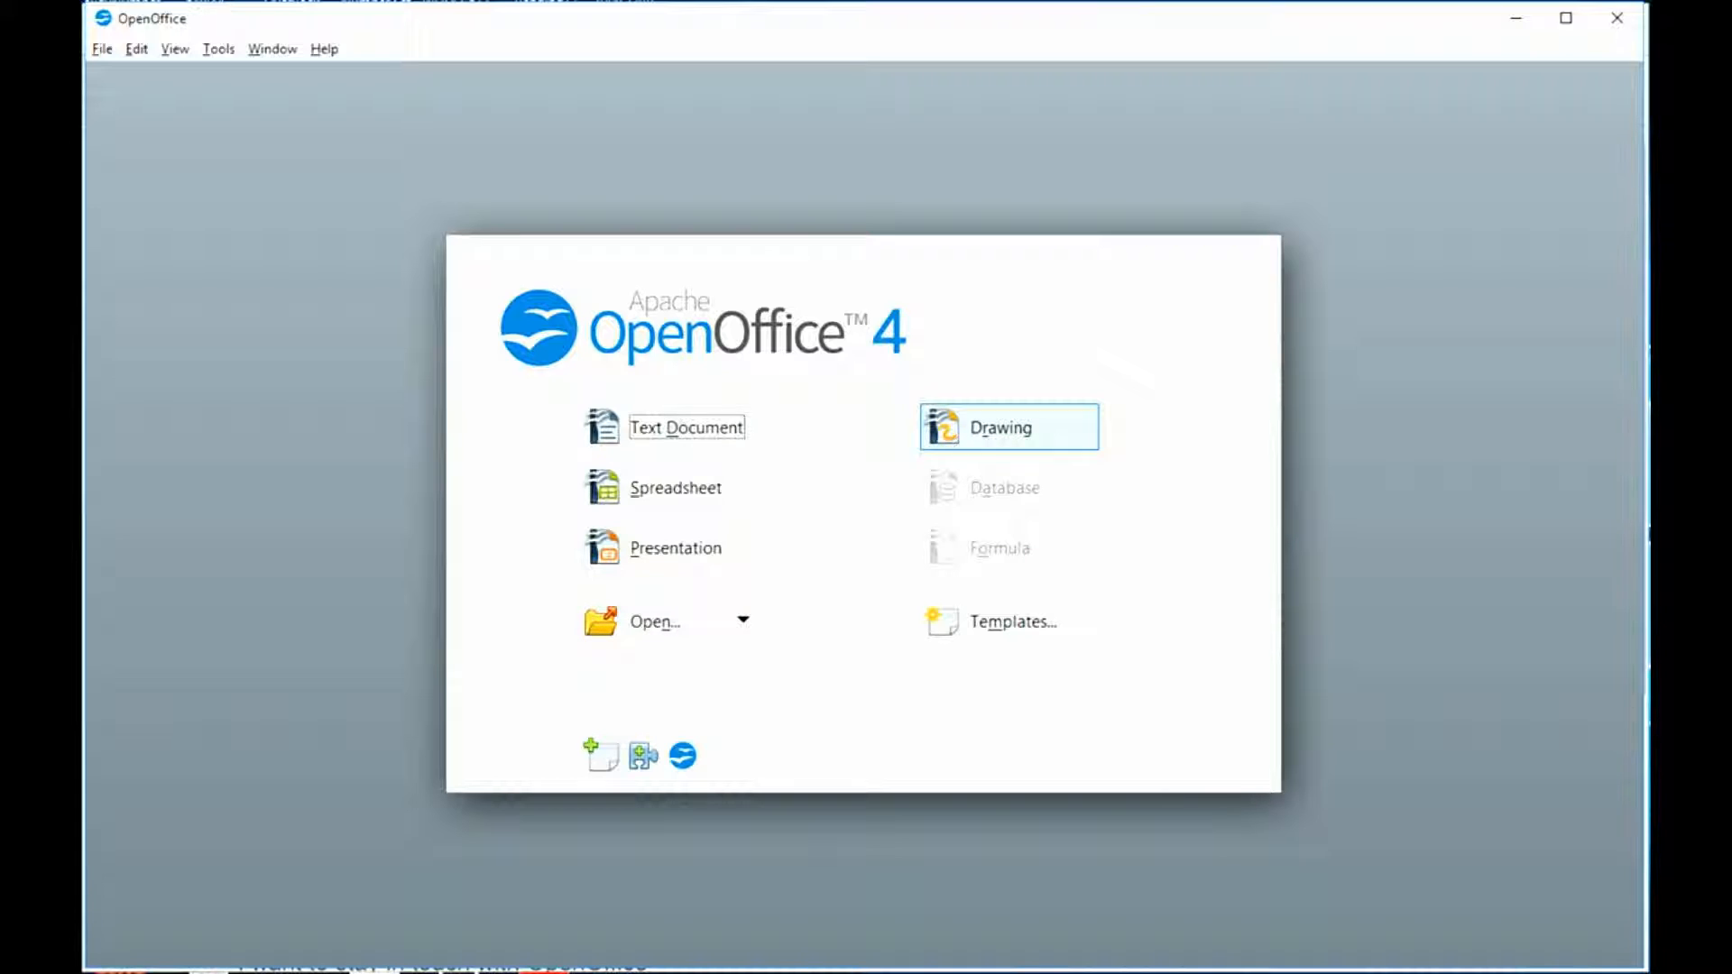
pyautogui.click(1002, 427)
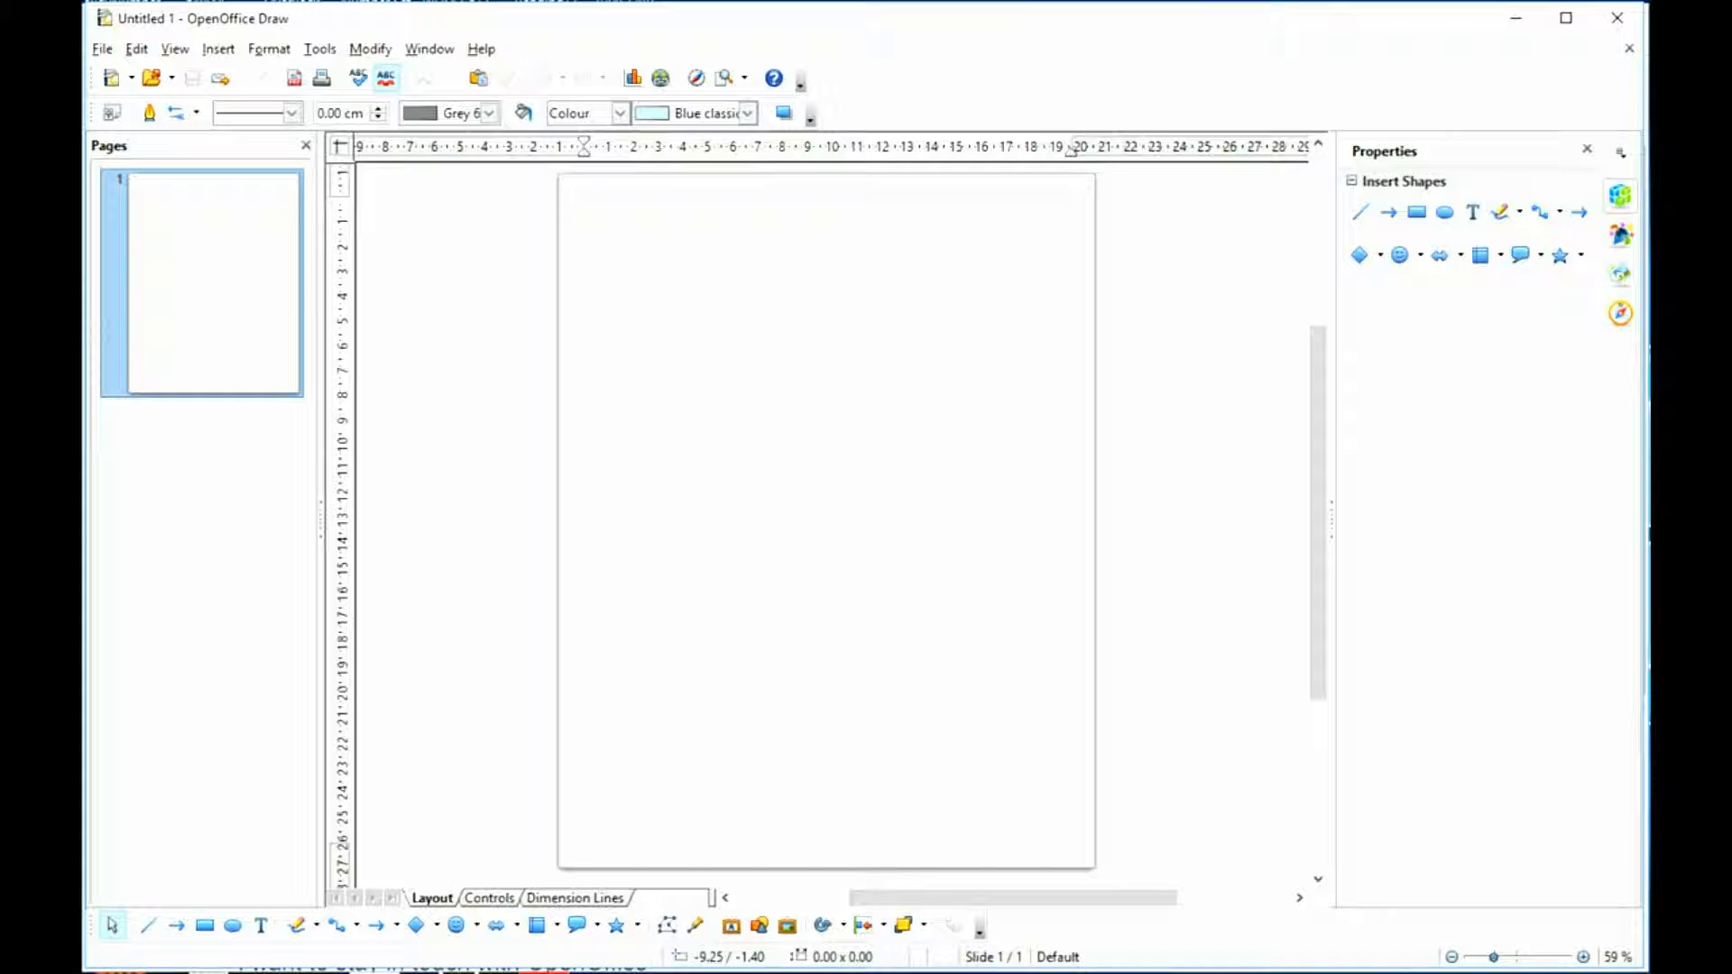
# - Open the program options at the general settings of OpenOffice Draw
pyautogui.click(321, 49)
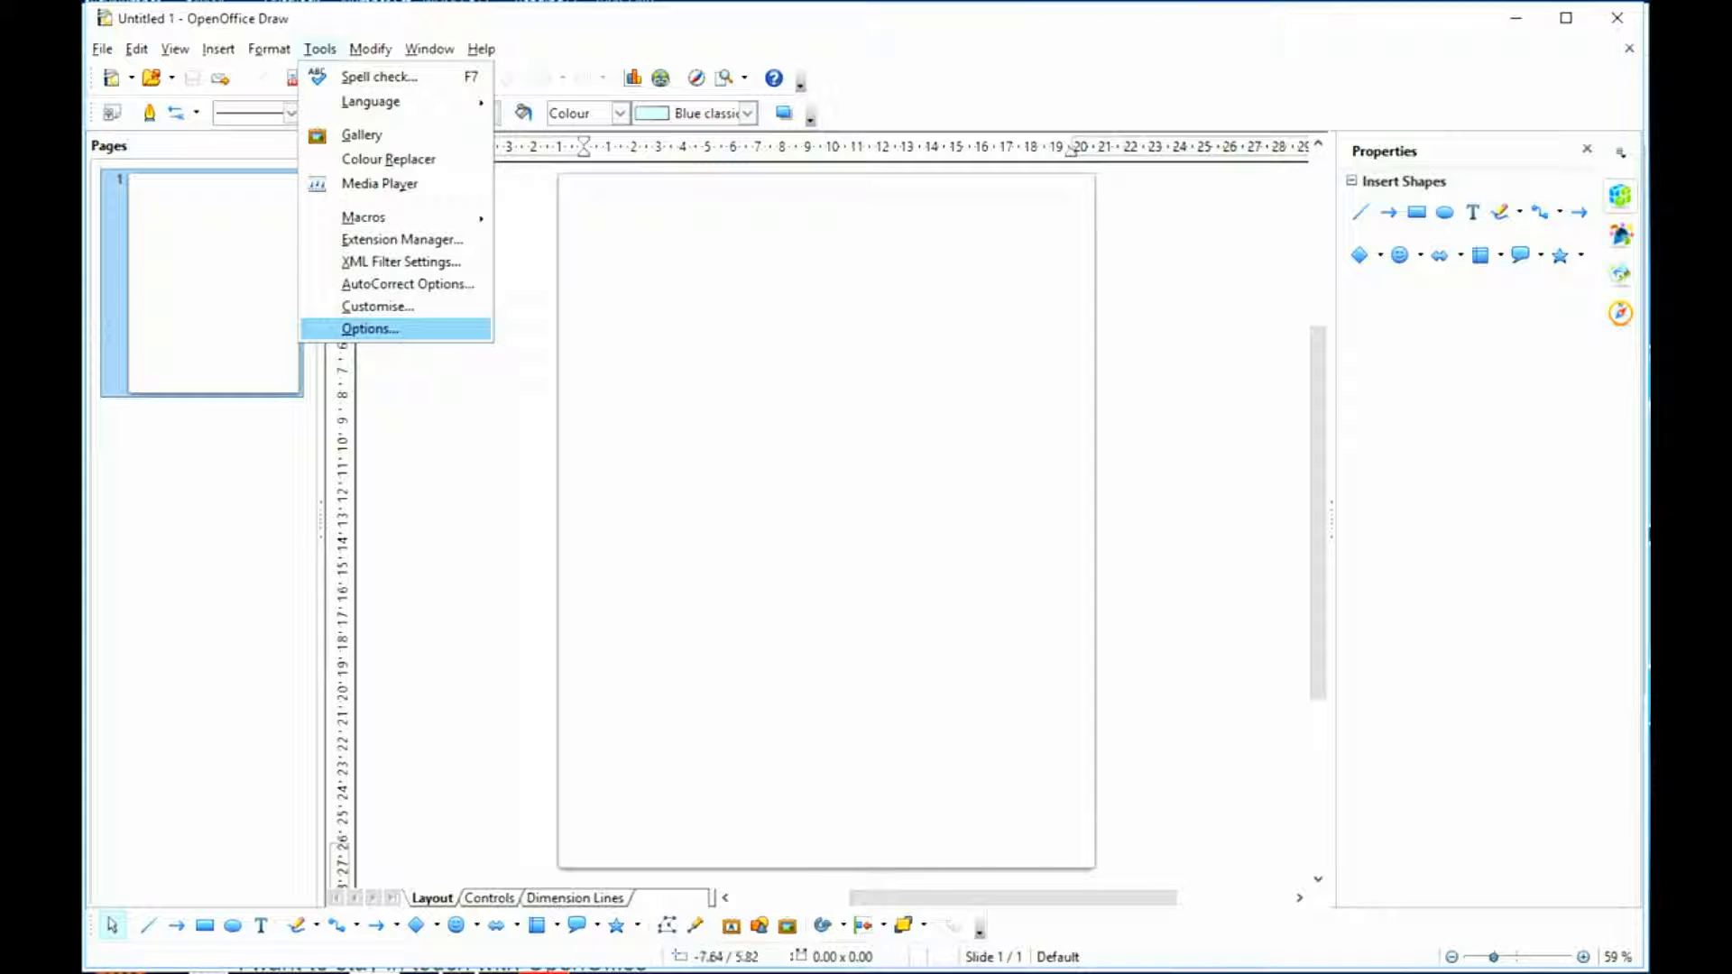
pyautogui.press('Return')
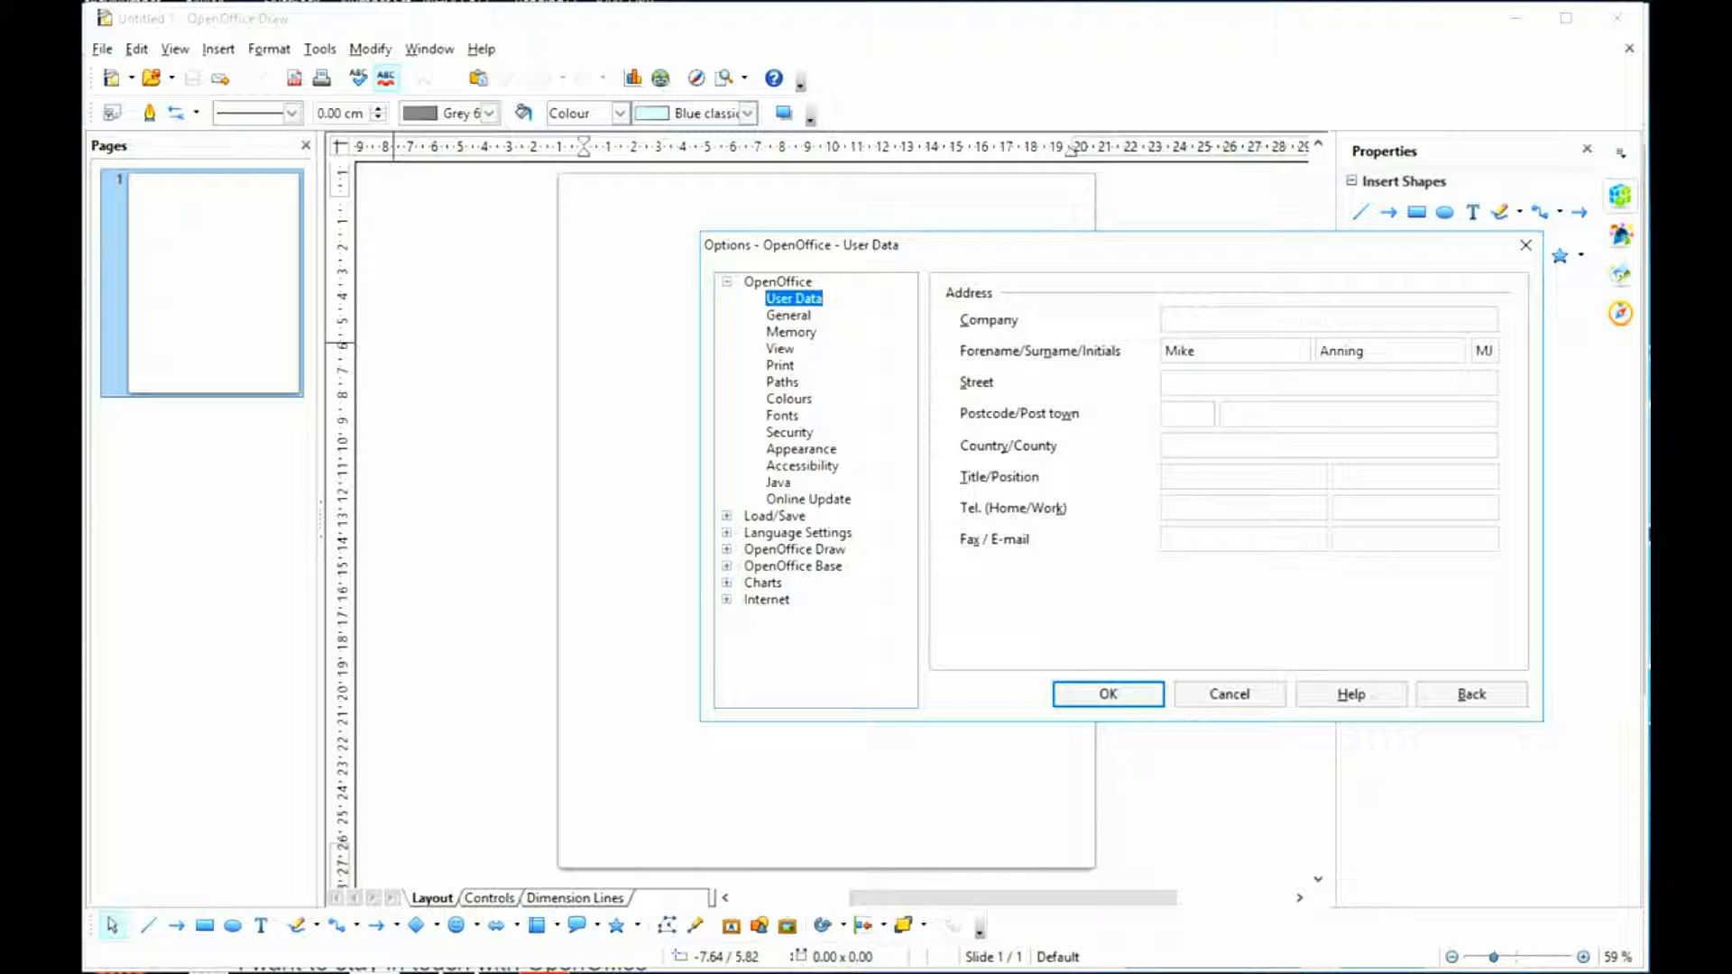
pyautogui.click(726, 550)
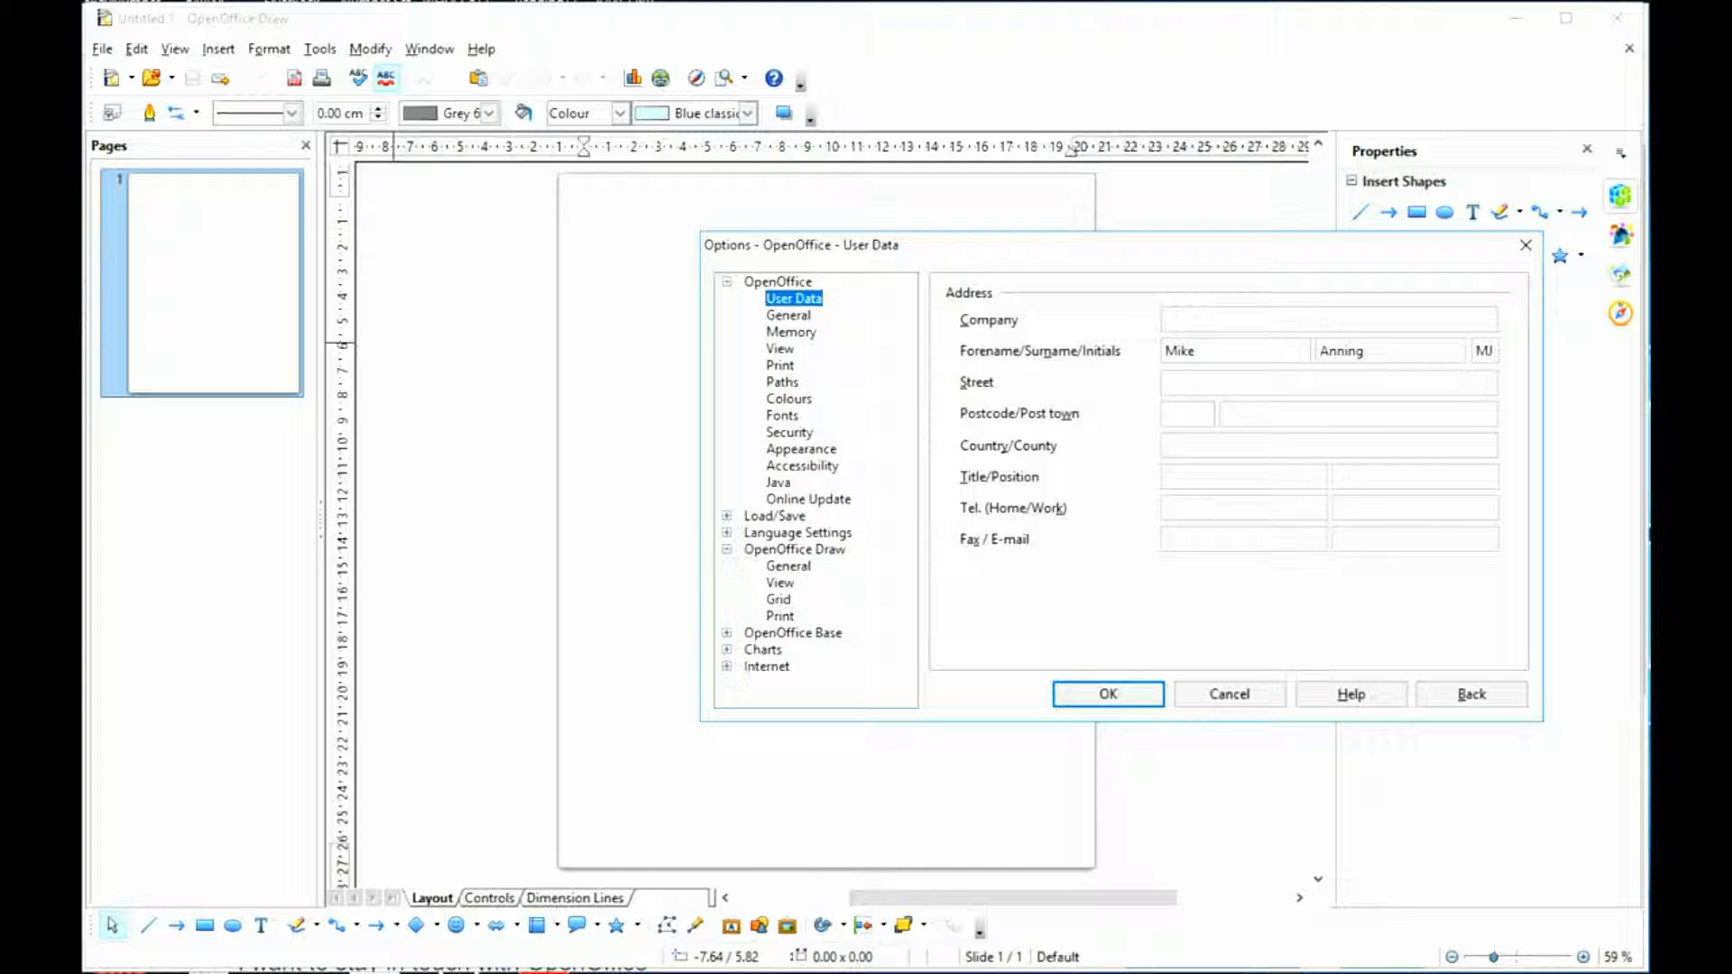
pyautogui.click(788, 566)
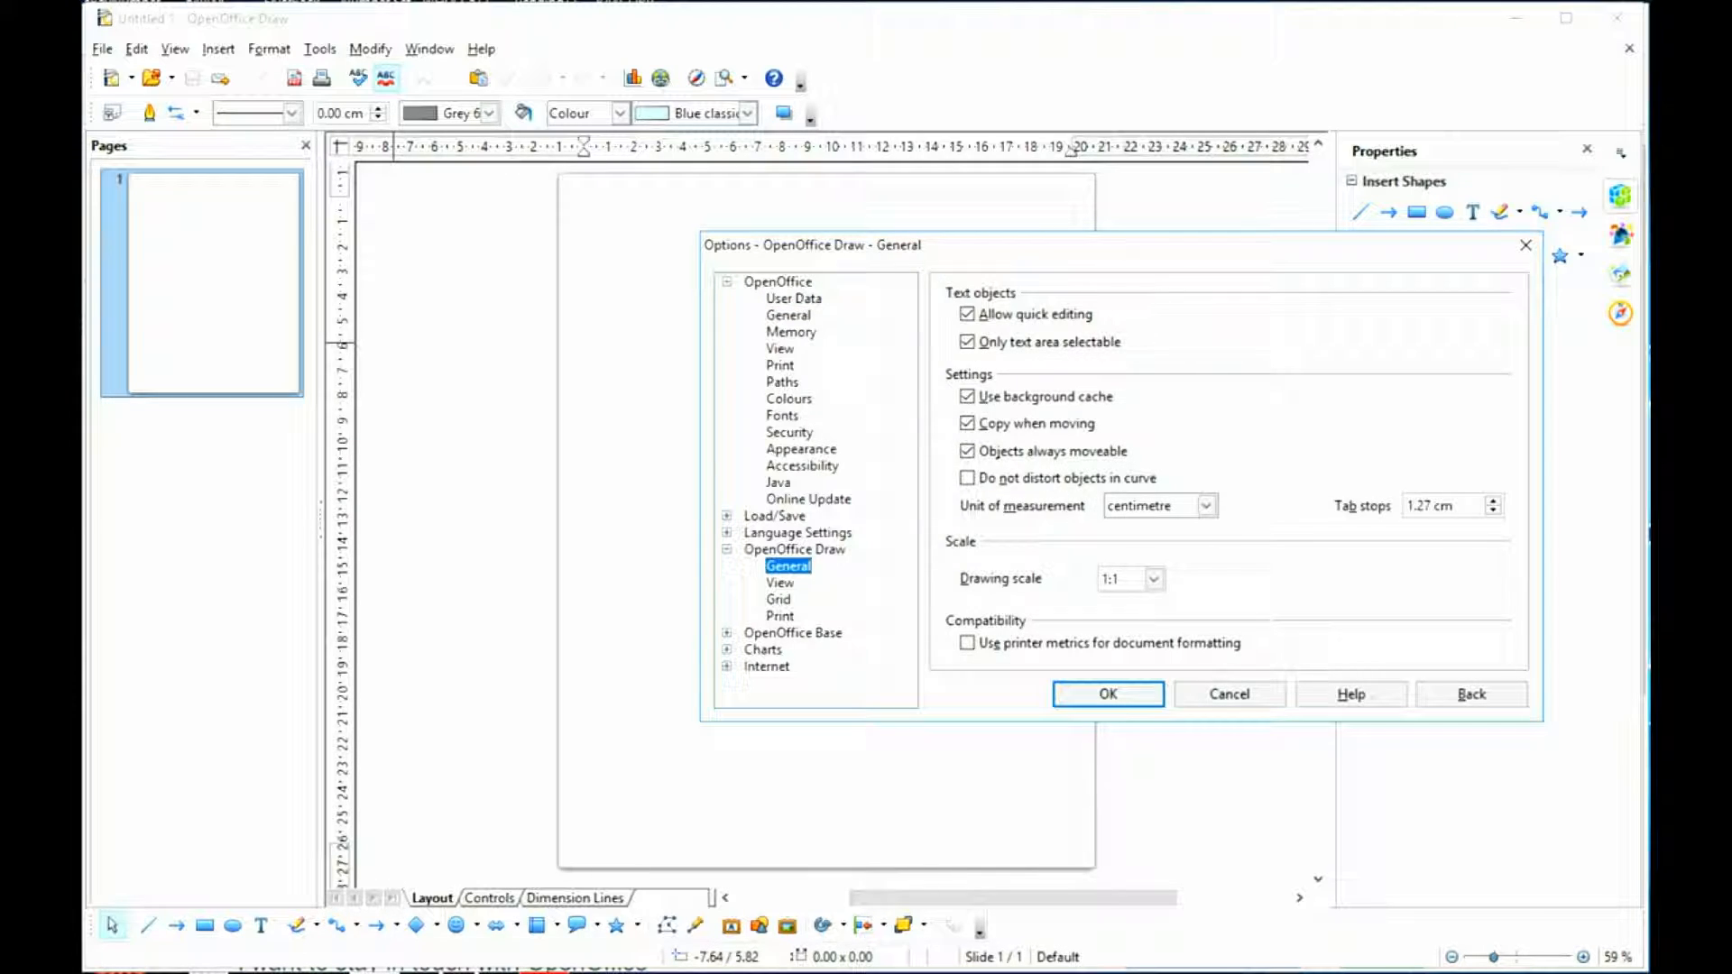
# - Set the unit of measurement to inch
pyautogui.click(1206, 507)
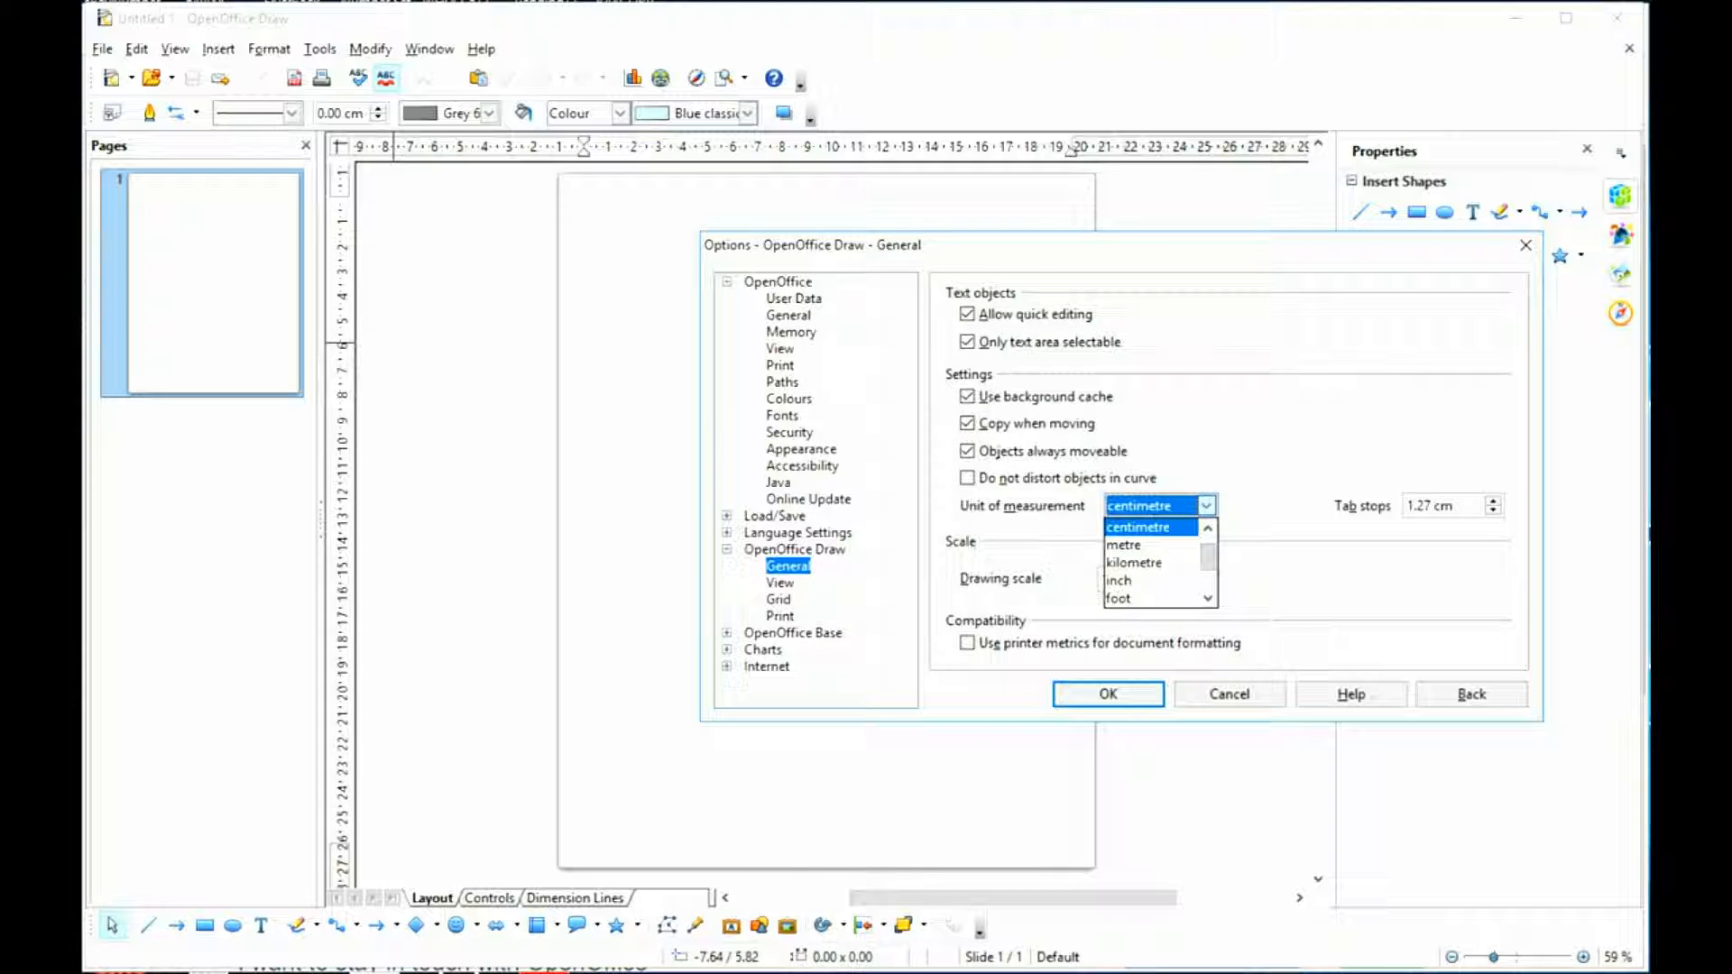
pyautogui.press('Down')
pyautogui.press('Down')
pyautogui.press('Down')
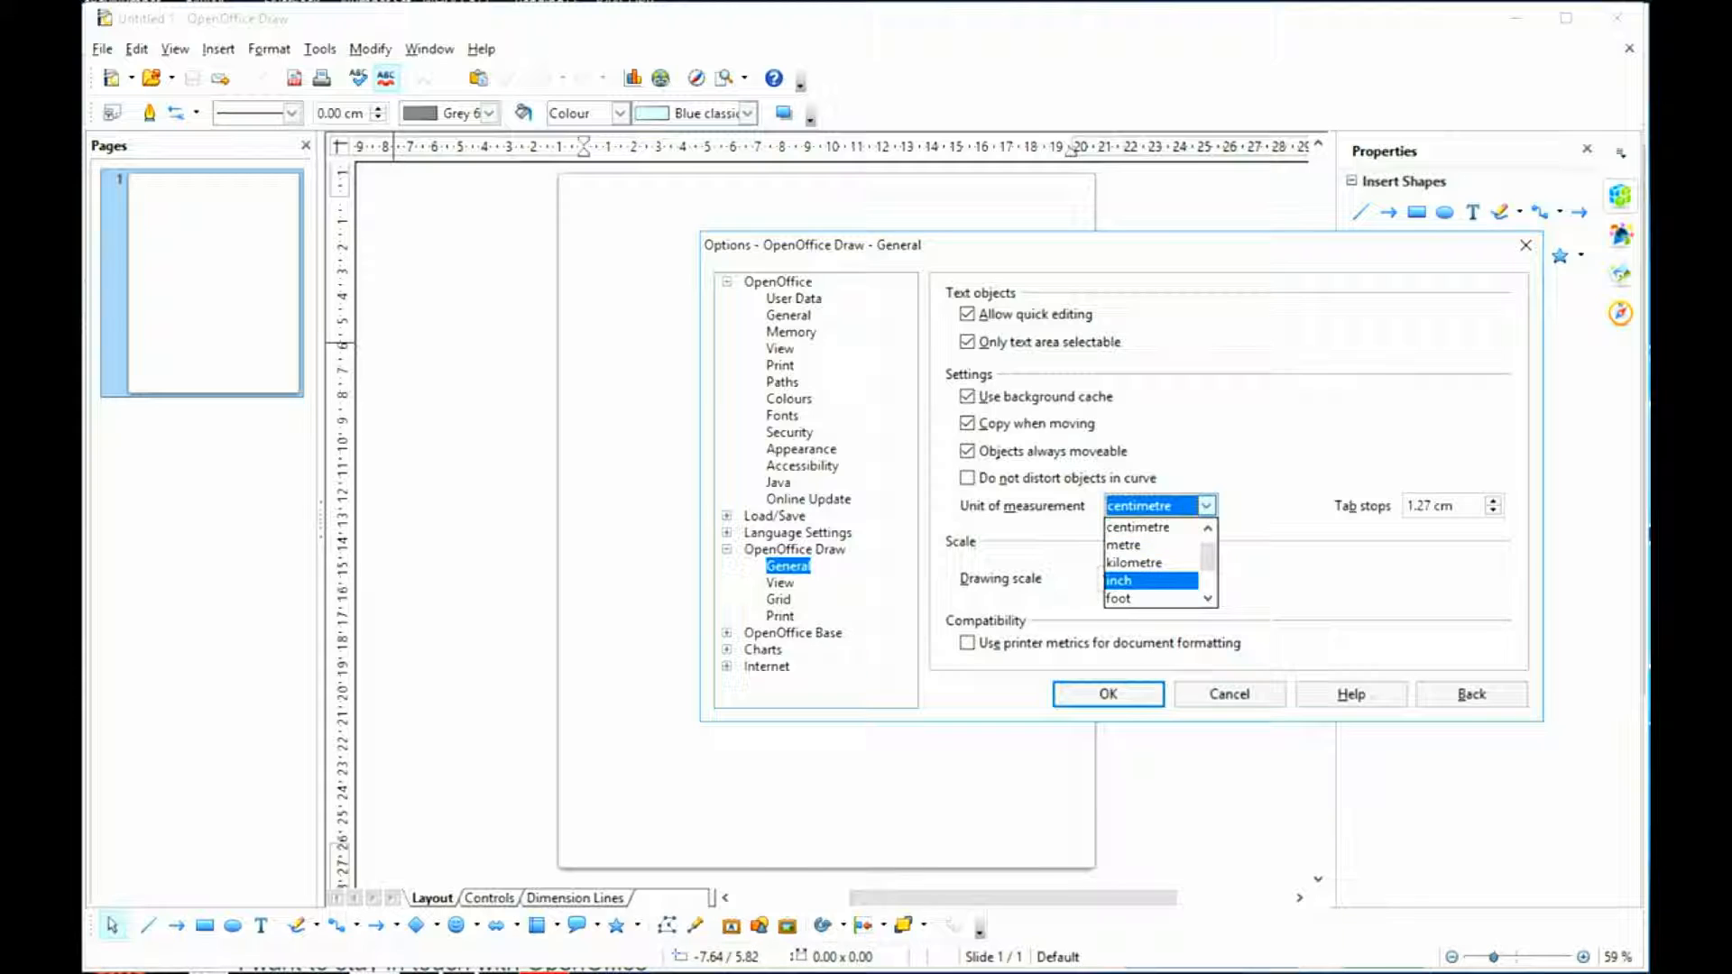
pyautogui.press('Return')
# - Set the unit of measurement to centimetre and apply the options
pyautogui.click(1206, 506)
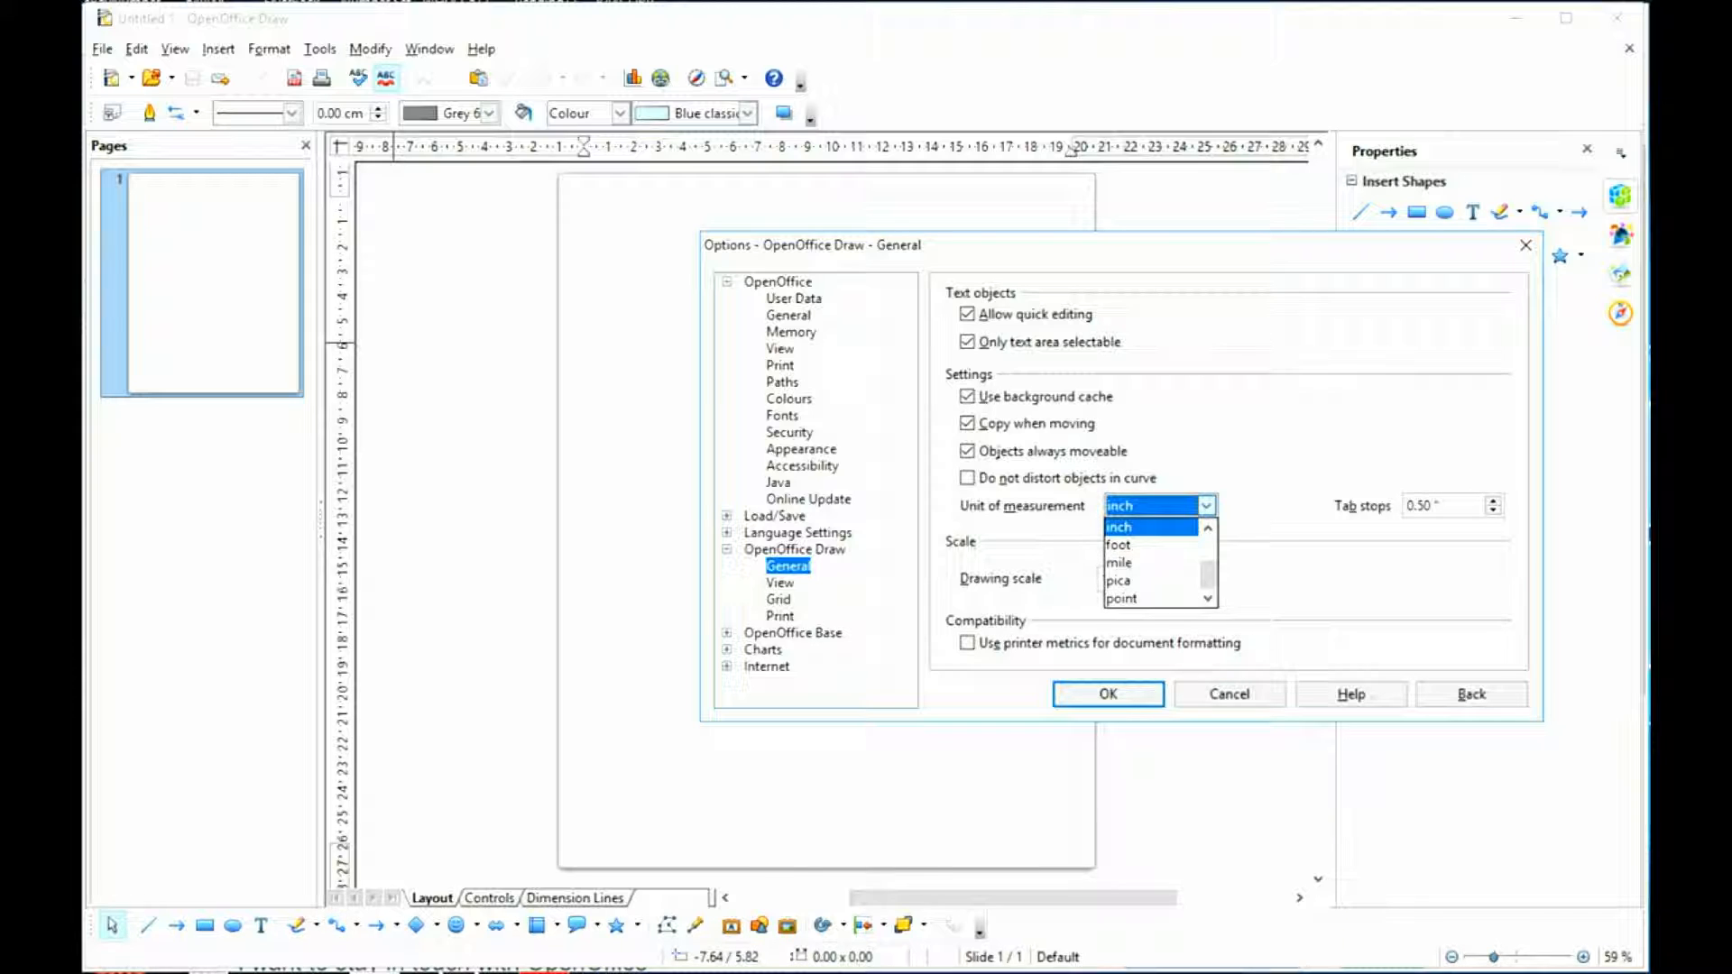
pyautogui.press('Up')
pyautogui.press('Up')
pyautogui.press('Up')
pyautogui.press('Up')
pyautogui.press('Up')
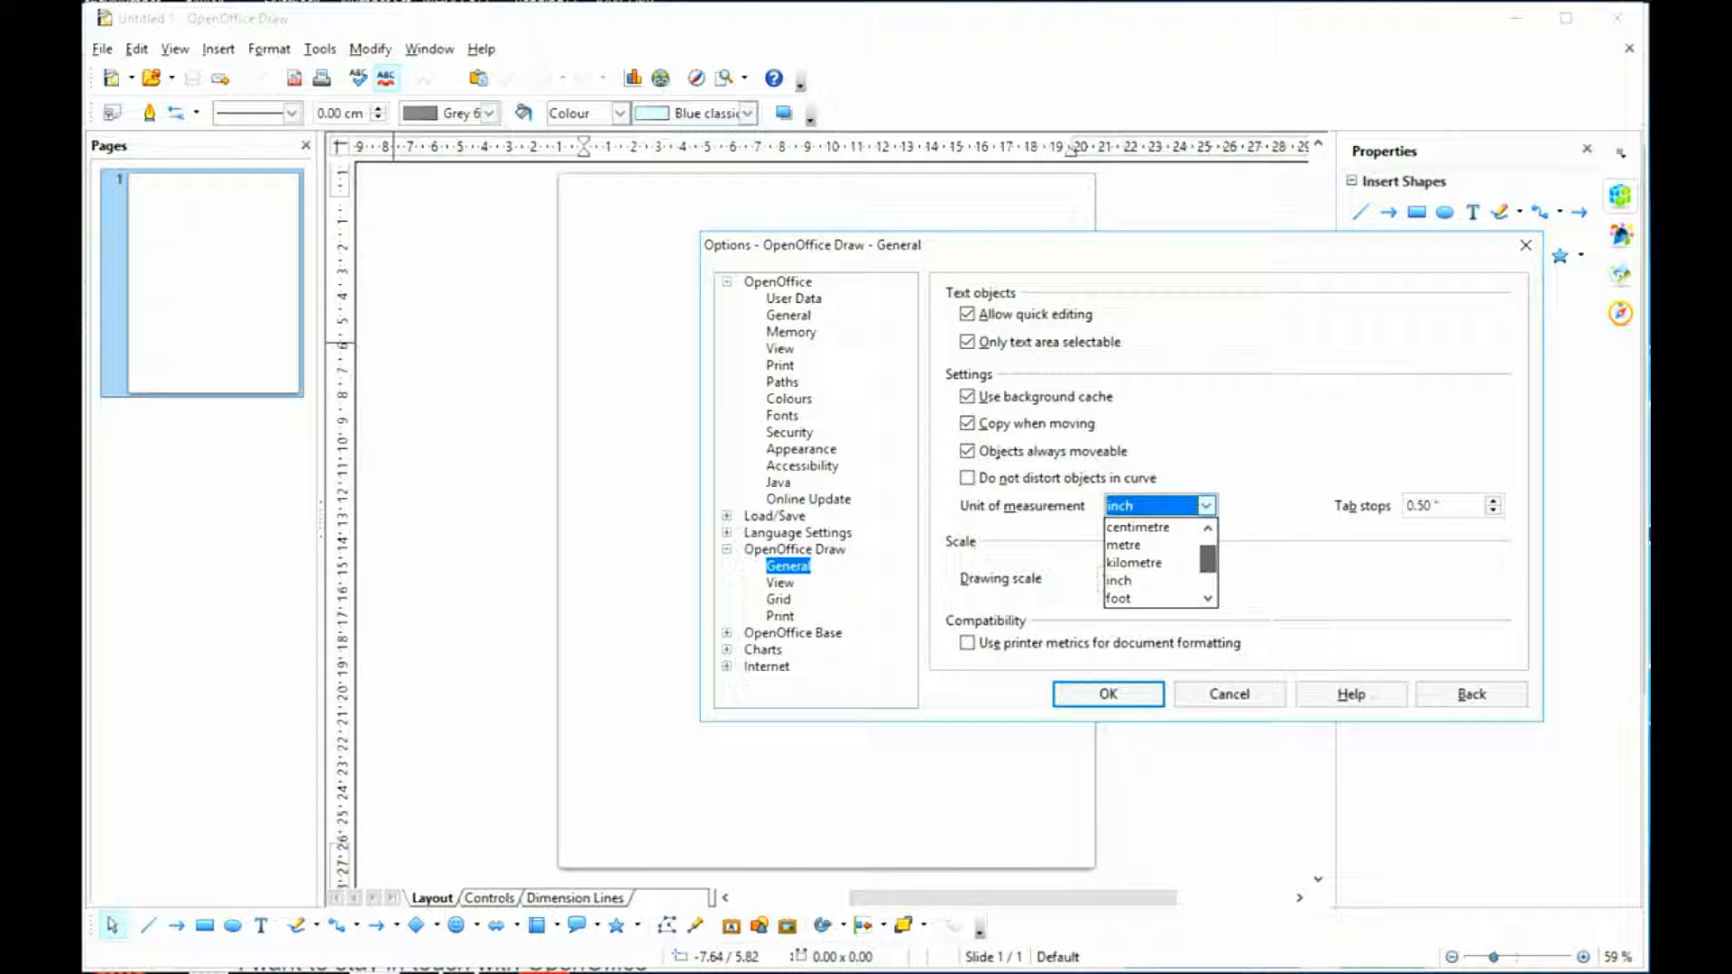
pyautogui.press('Return')
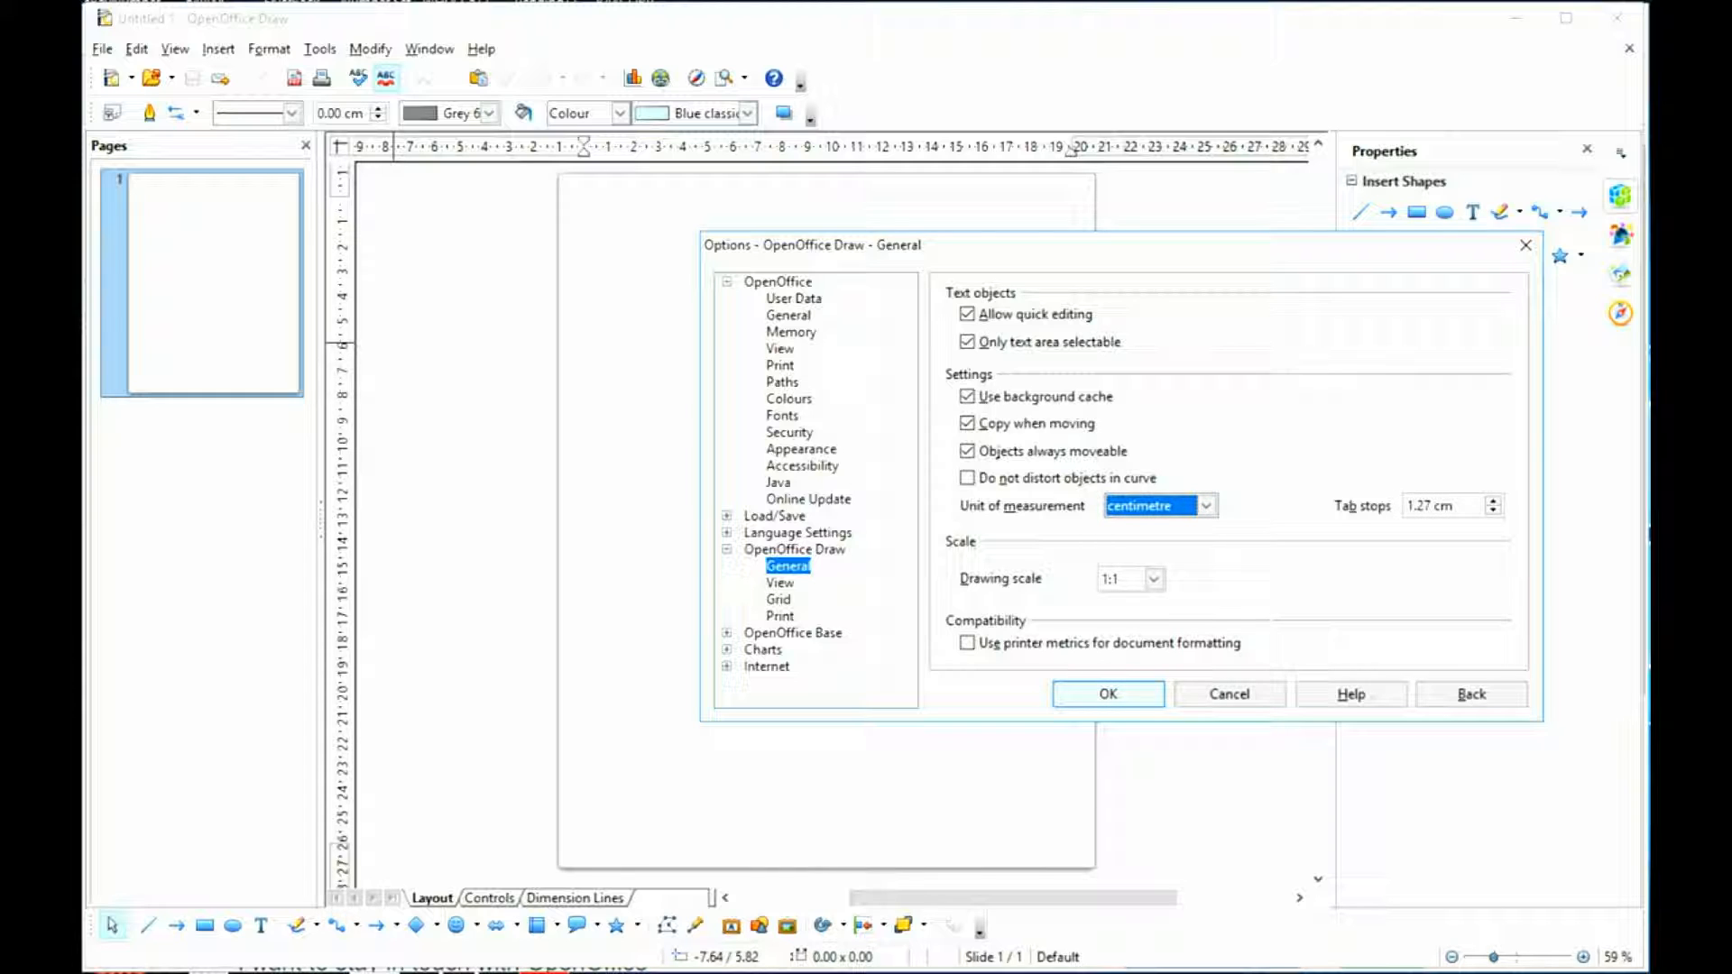
pyautogui.click(1109, 694)
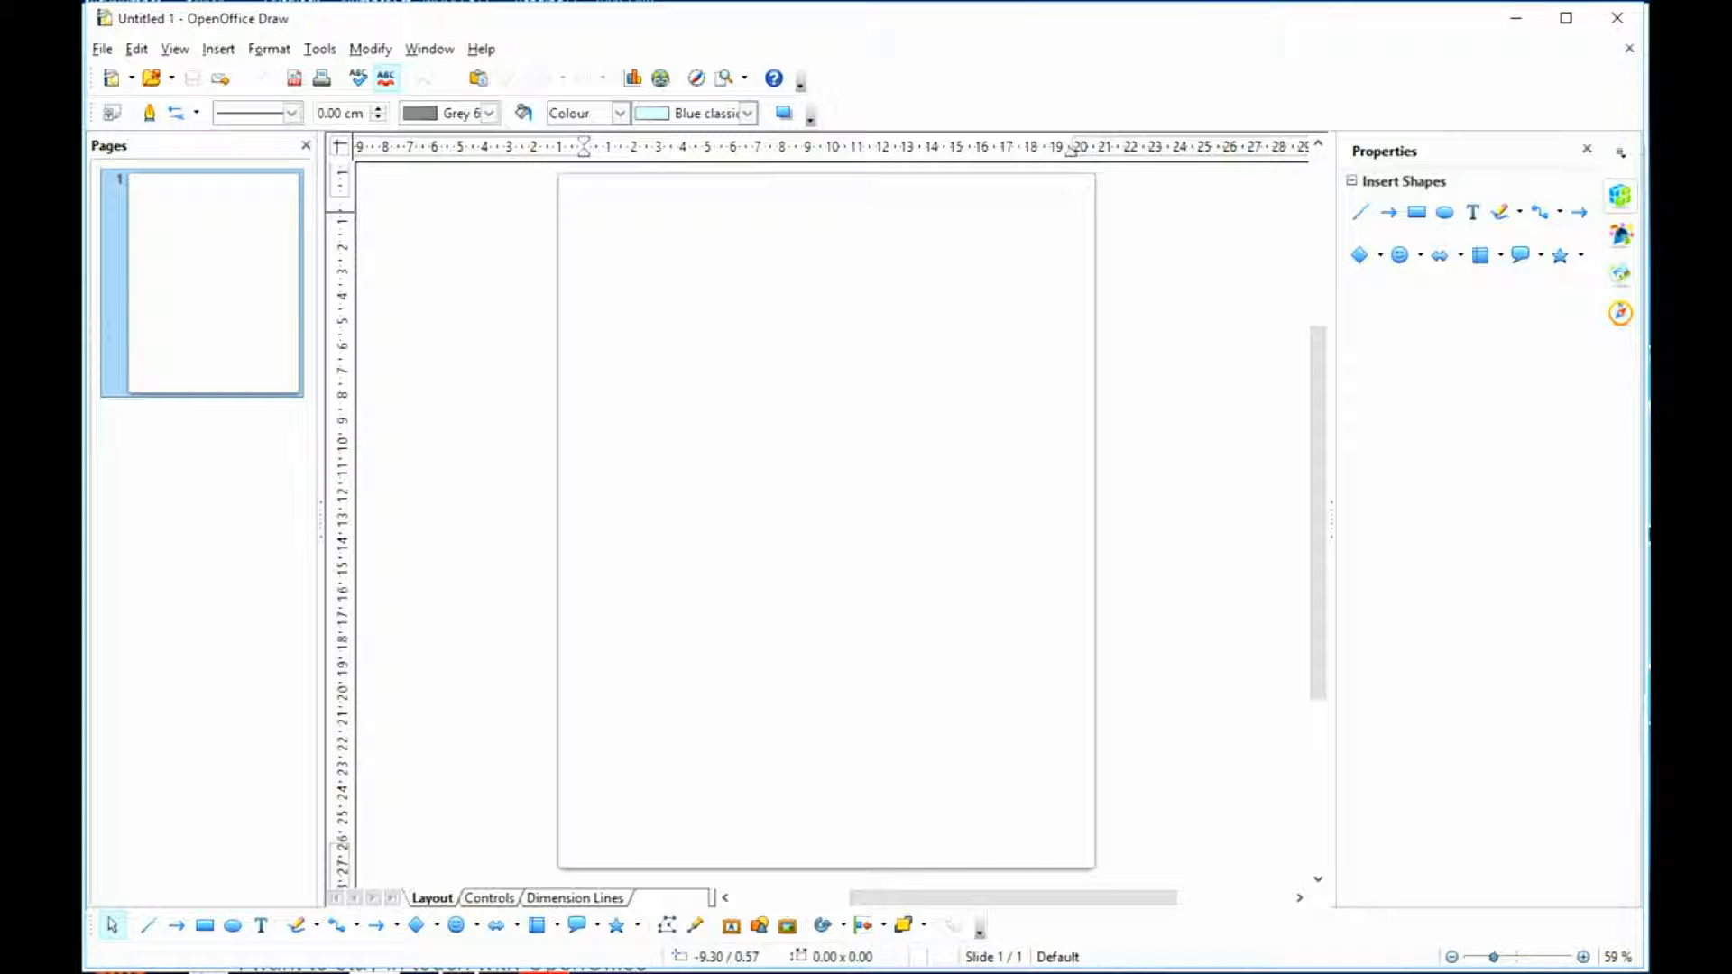
# - Open the page setup and set the paper format to User with a width of 28 cm and a height of 15 cm
pyautogui.click(268, 50)
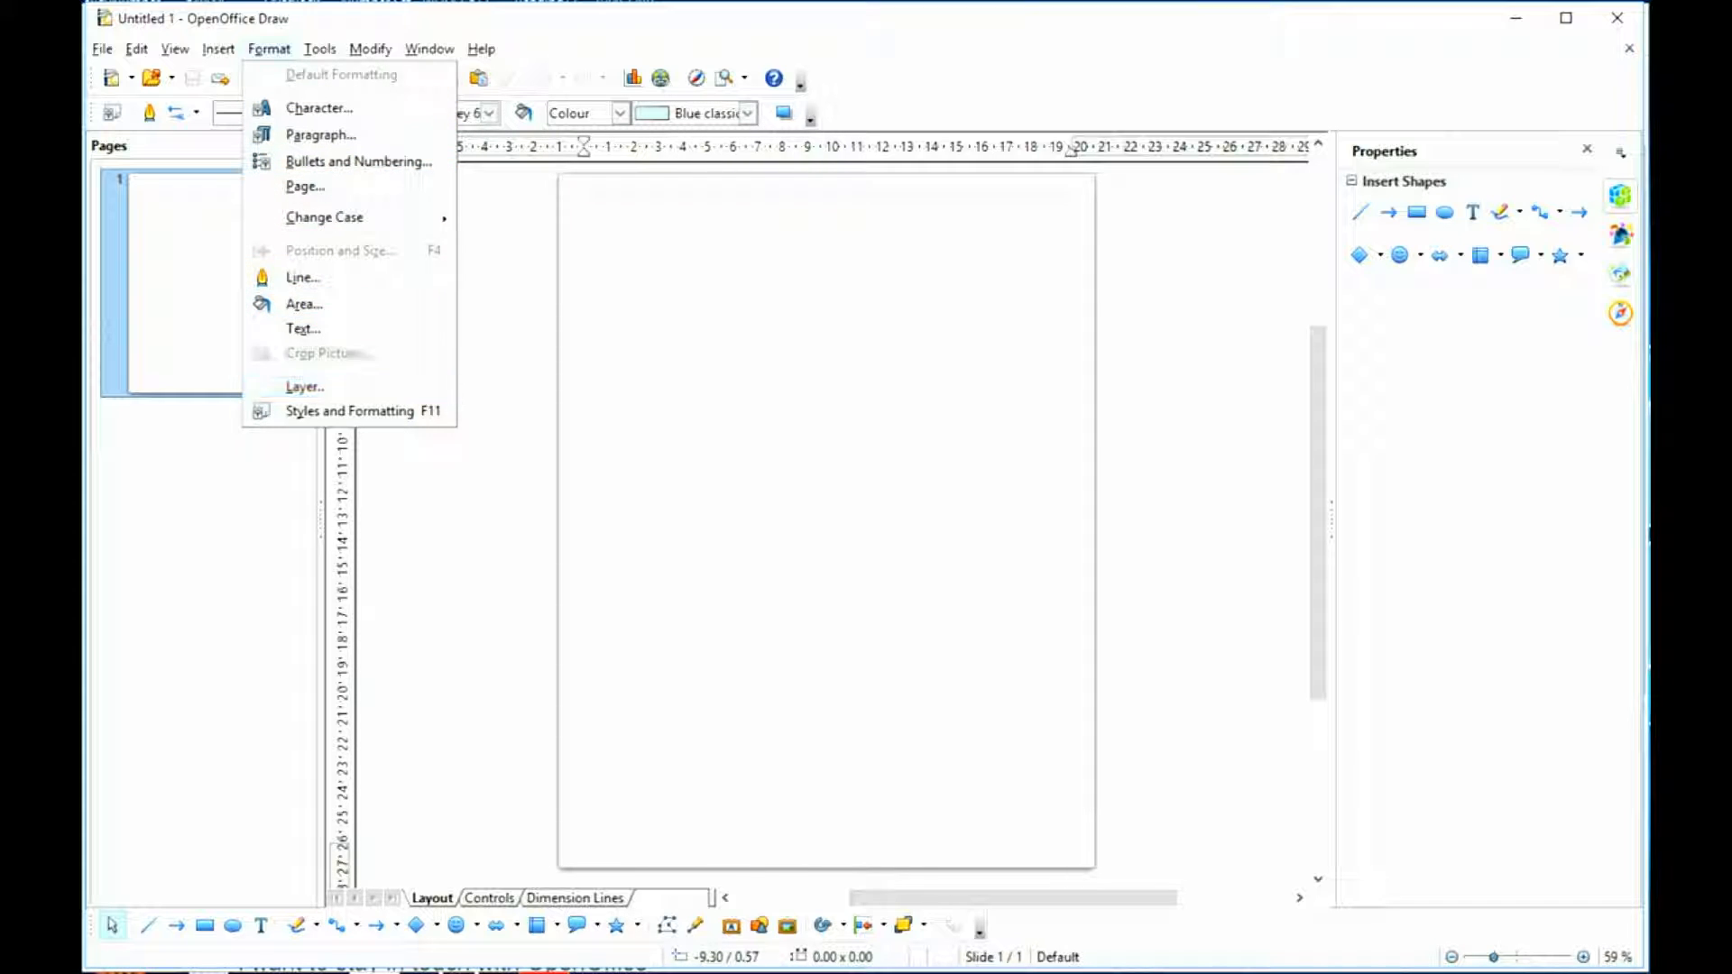
pyautogui.press('Return')
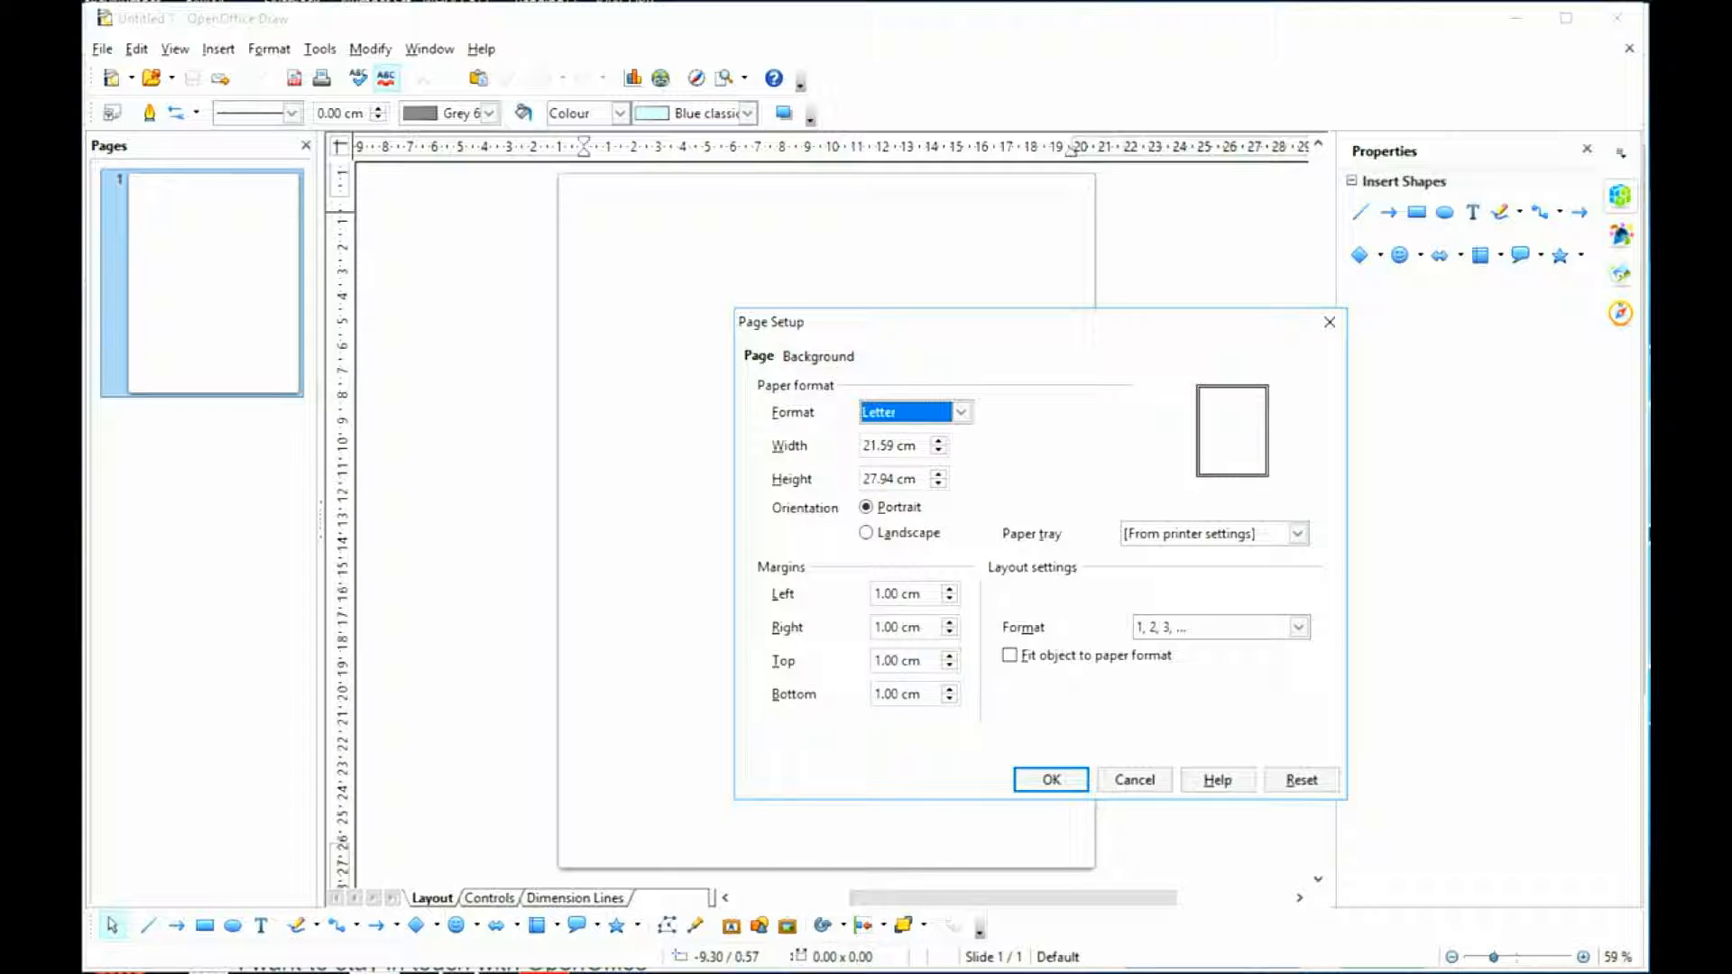
pyautogui.click(962, 413)
pyautogui.moveTo(963, 520); pyautogui.dragTo(963, 545)
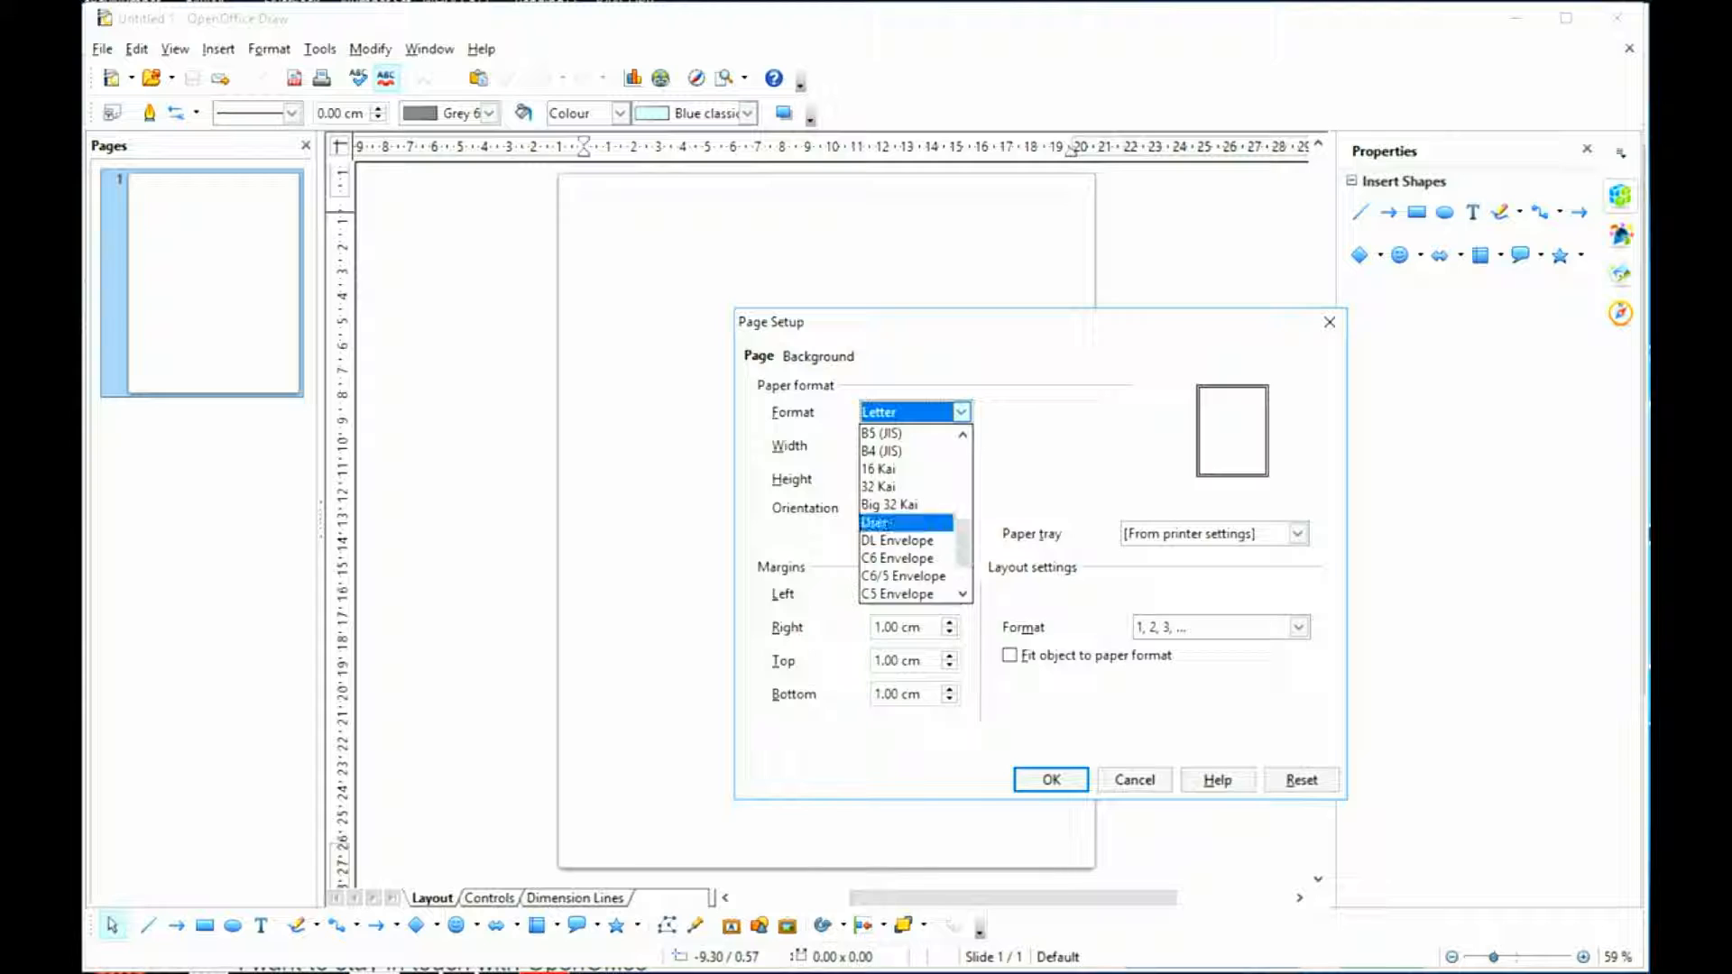
pyautogui.click(905, 522)
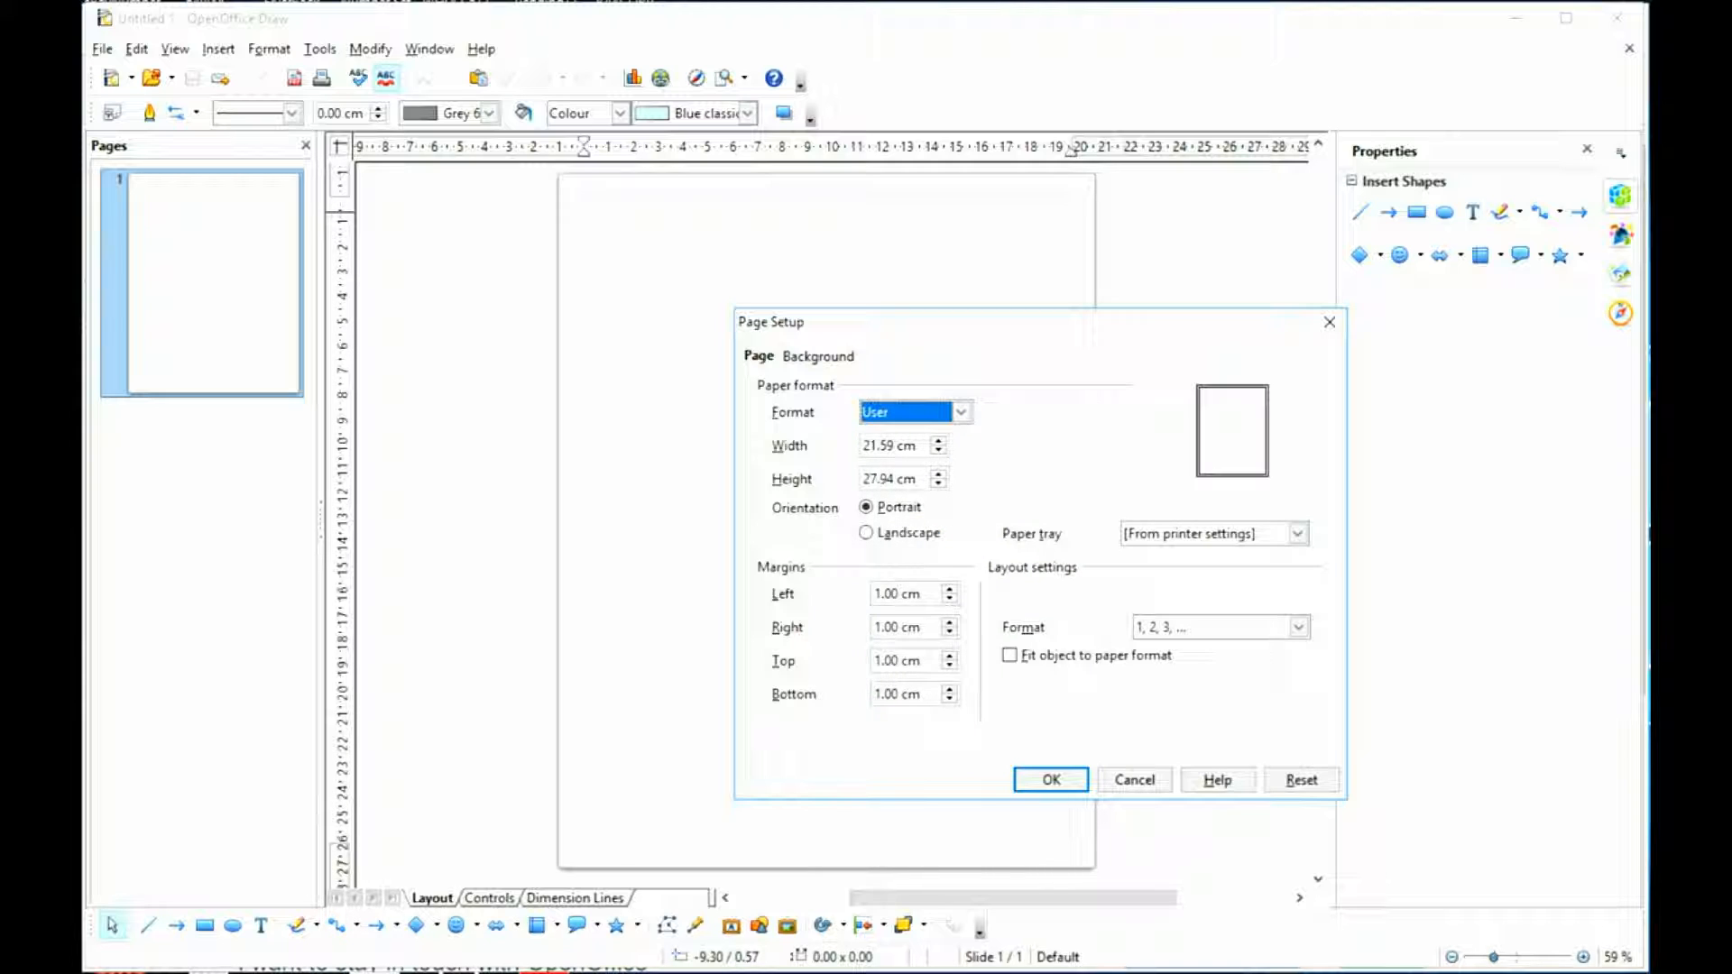
pyautogui.press('Tab')
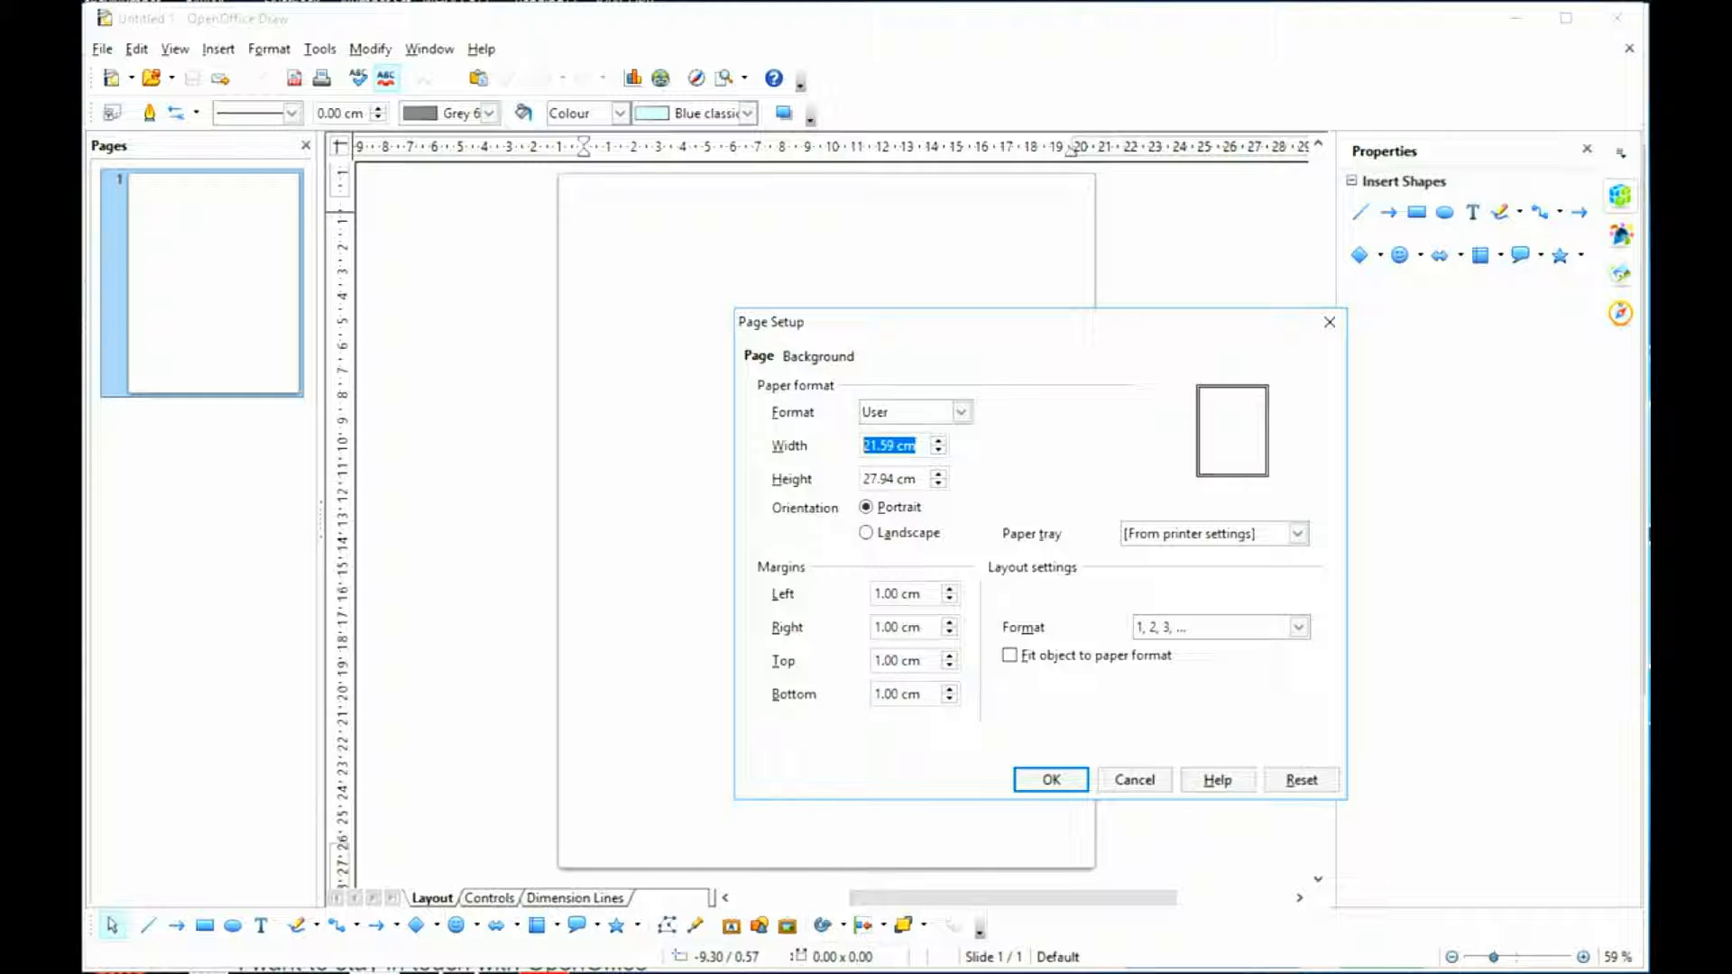
pyautogui.write('28')
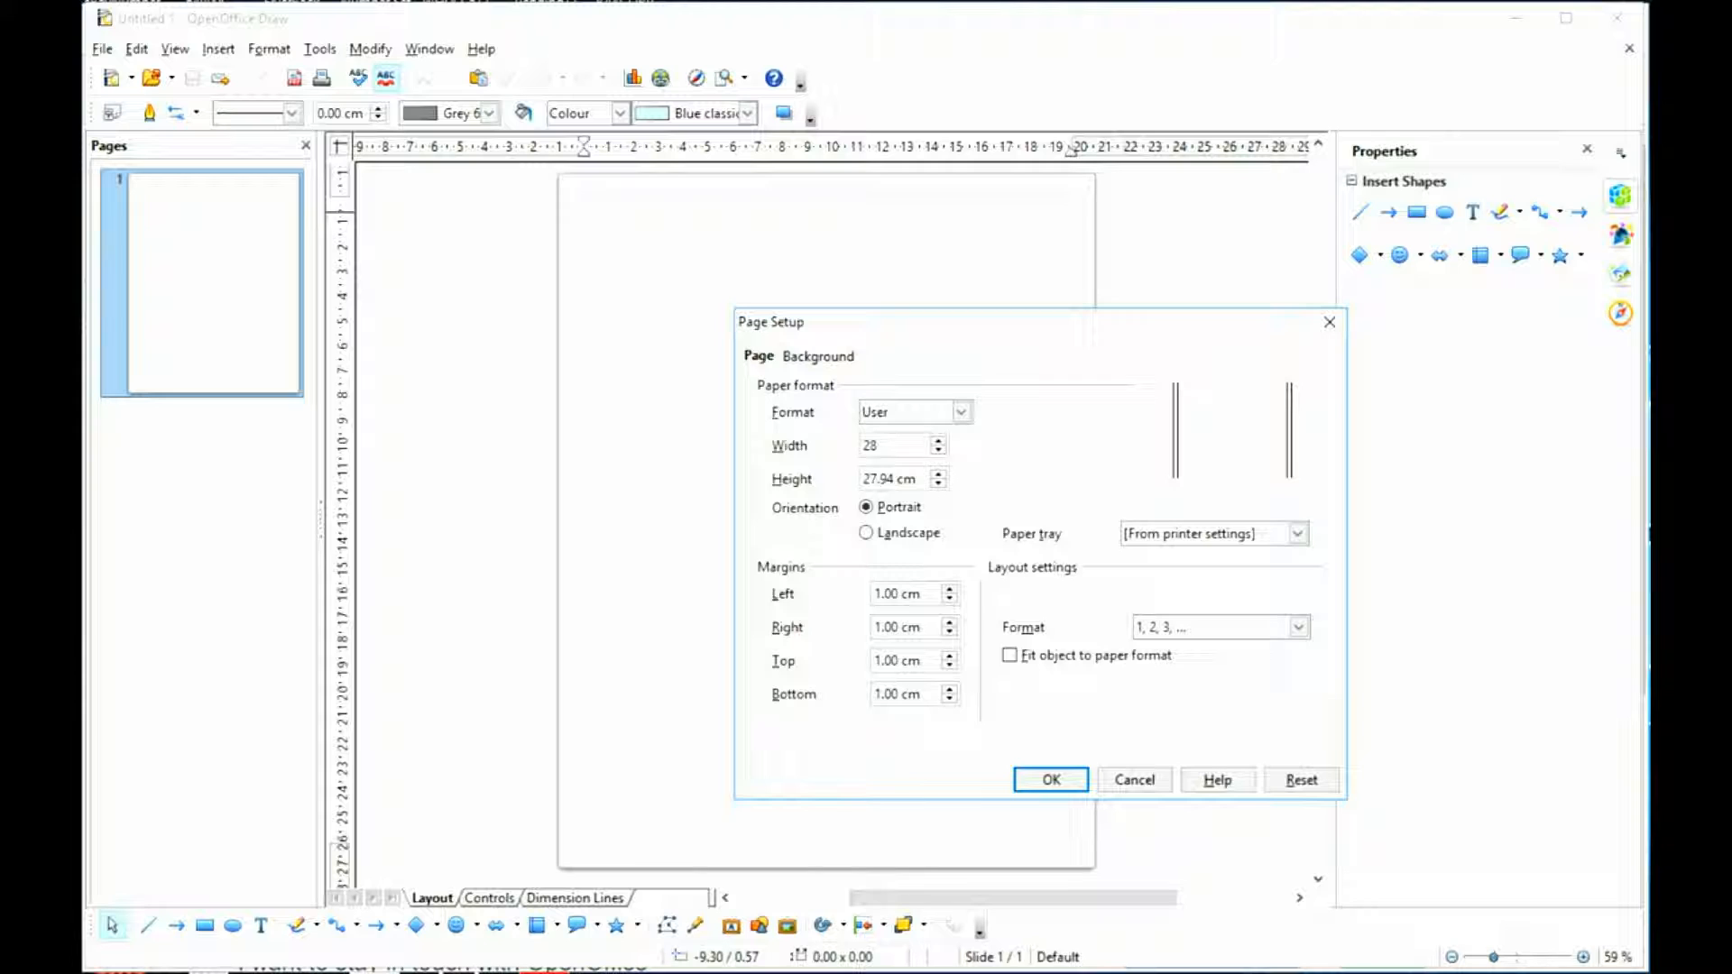
pyautogui.press('Tab')
pyautogui.write('15')
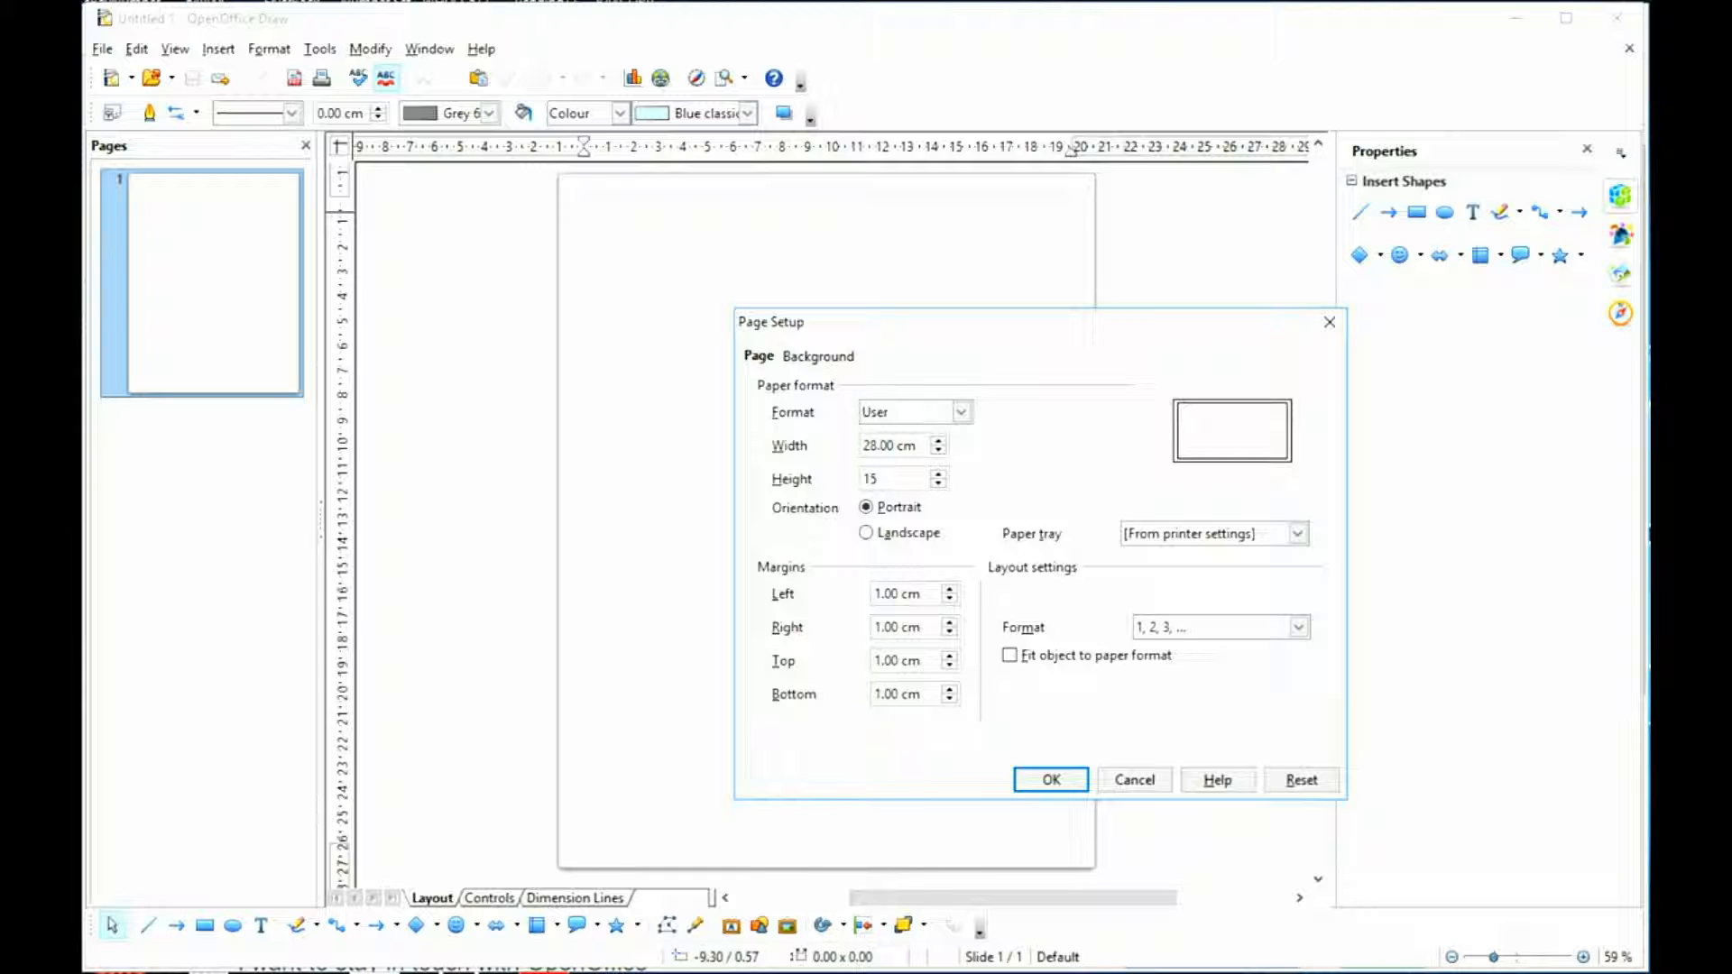
# - Set the left, right, top and bottom page margins to 0 cm and apply the page setup
pyautogui.press('Tab')
pyautogui.write('0')
pyautogui.press('Tab')
pyautogui.write('0')
pyautogui.press('Tab')
pyautogui.write('0')
pyautogui.press('Tab')
pyautogui.write('0')
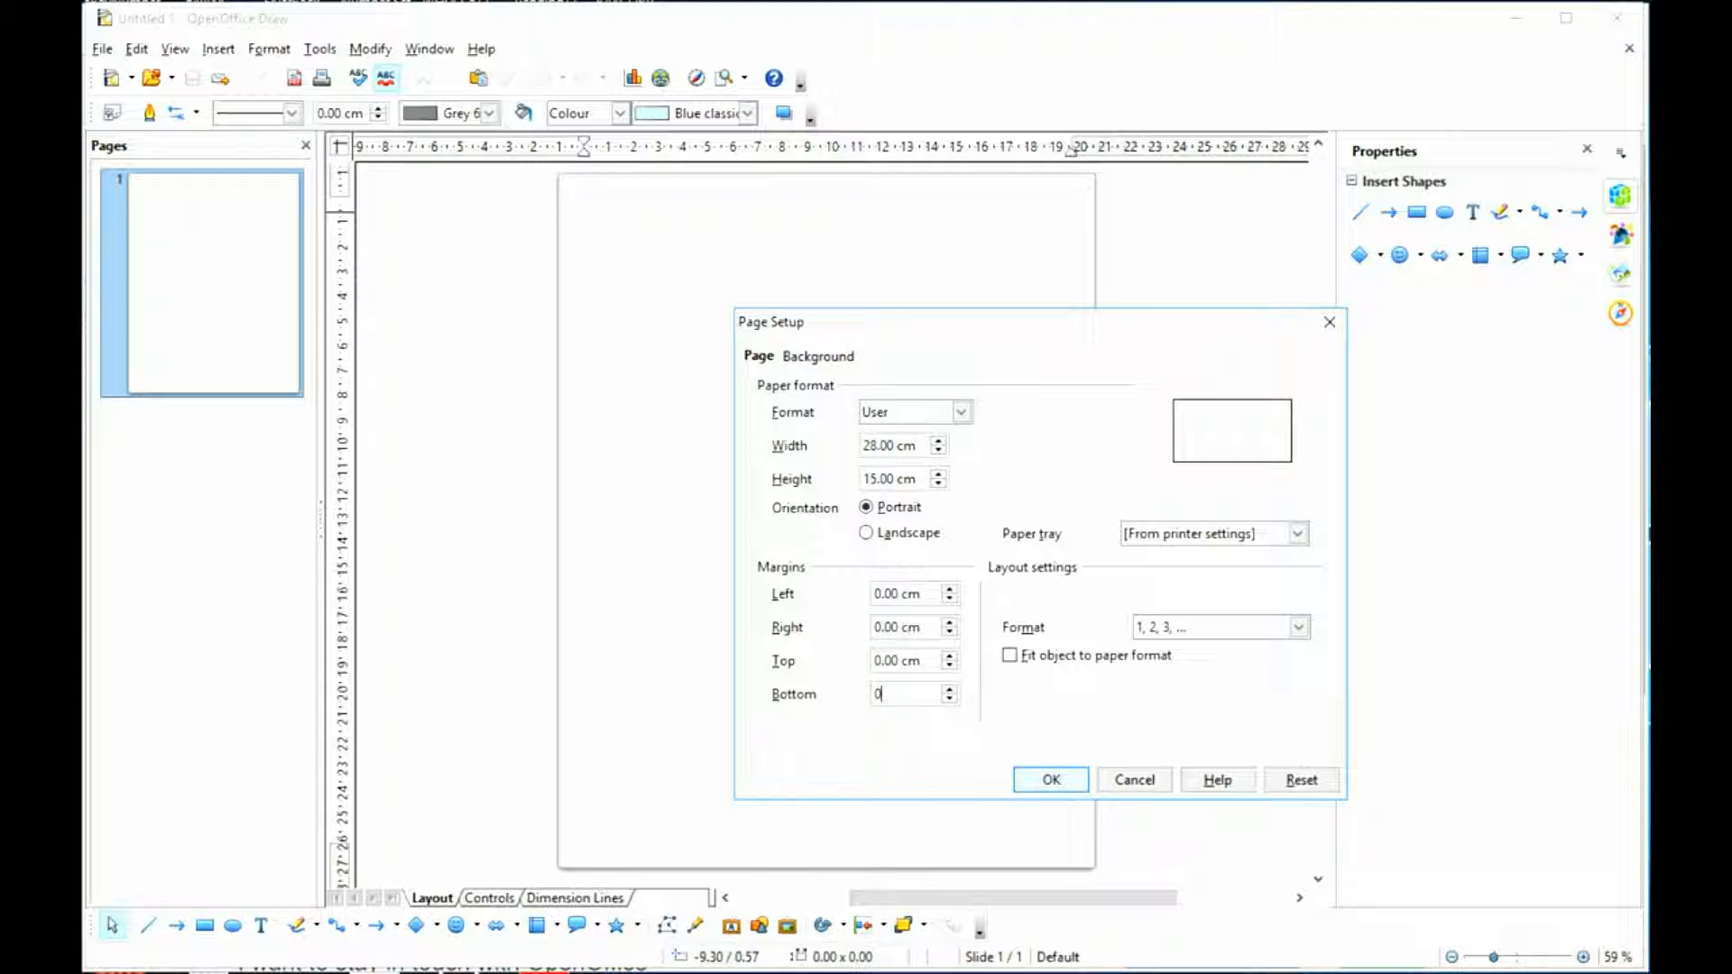
pyautogui.press('Return')
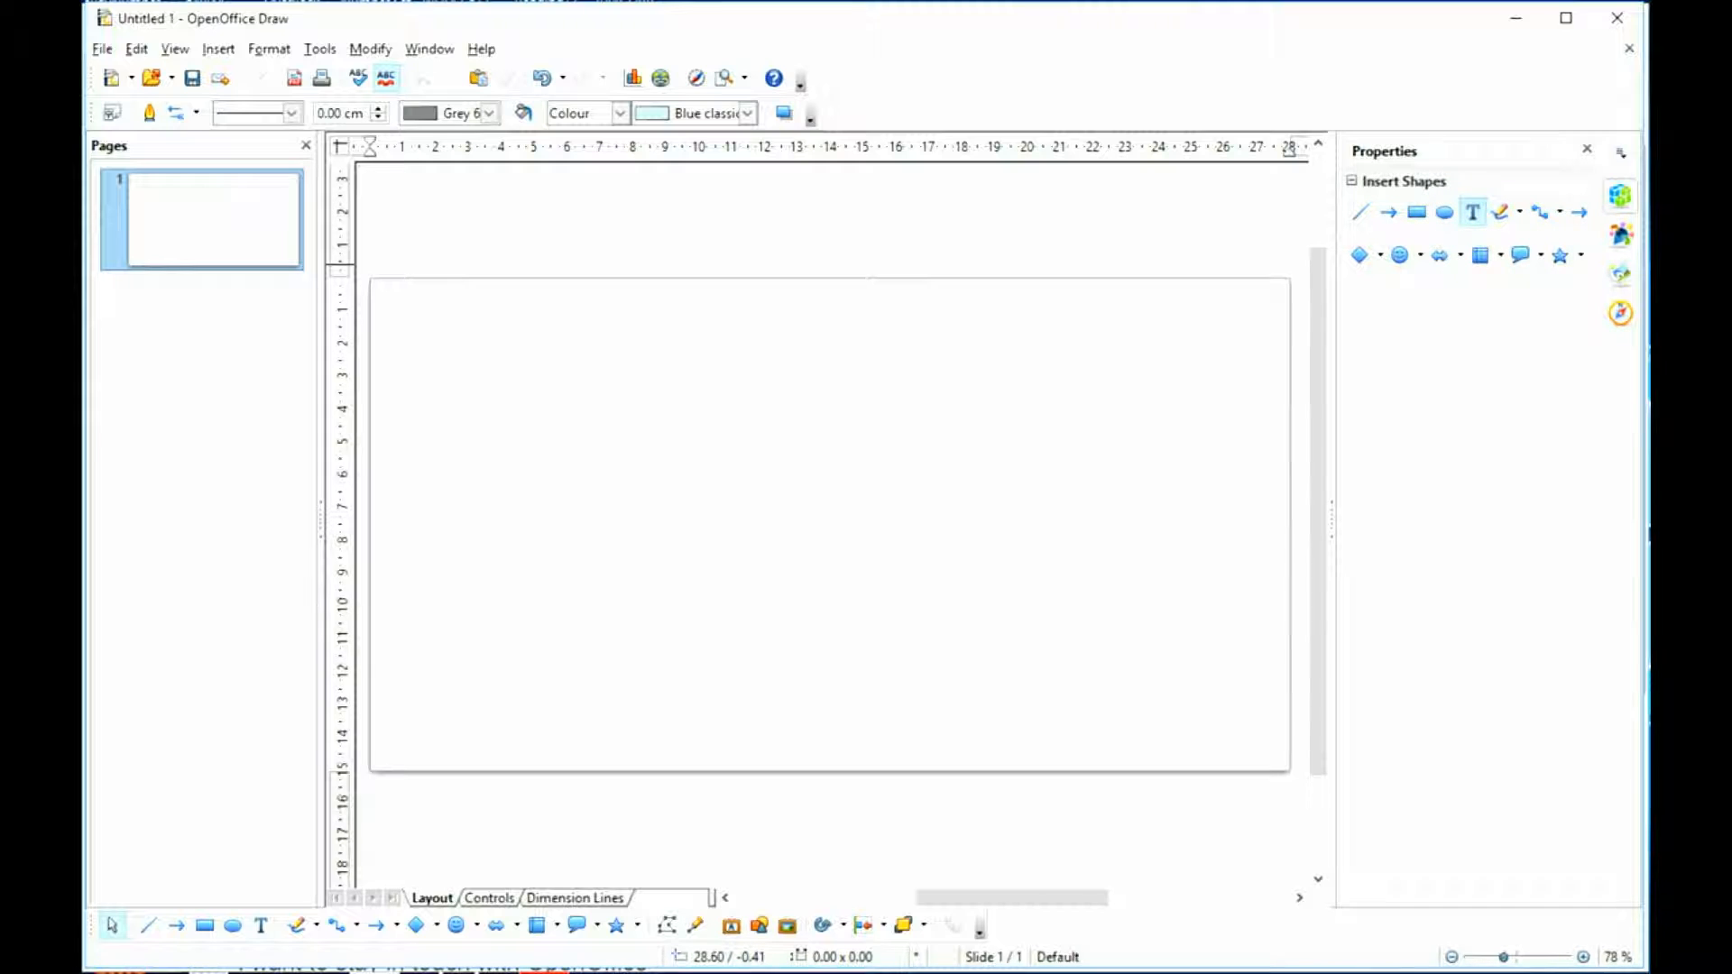
# - Add a text box in the upper part of the page reading "MY FIRST", "TEST" and "TRANSFER" on three separate lines
pyautogui.click(1473, 212)
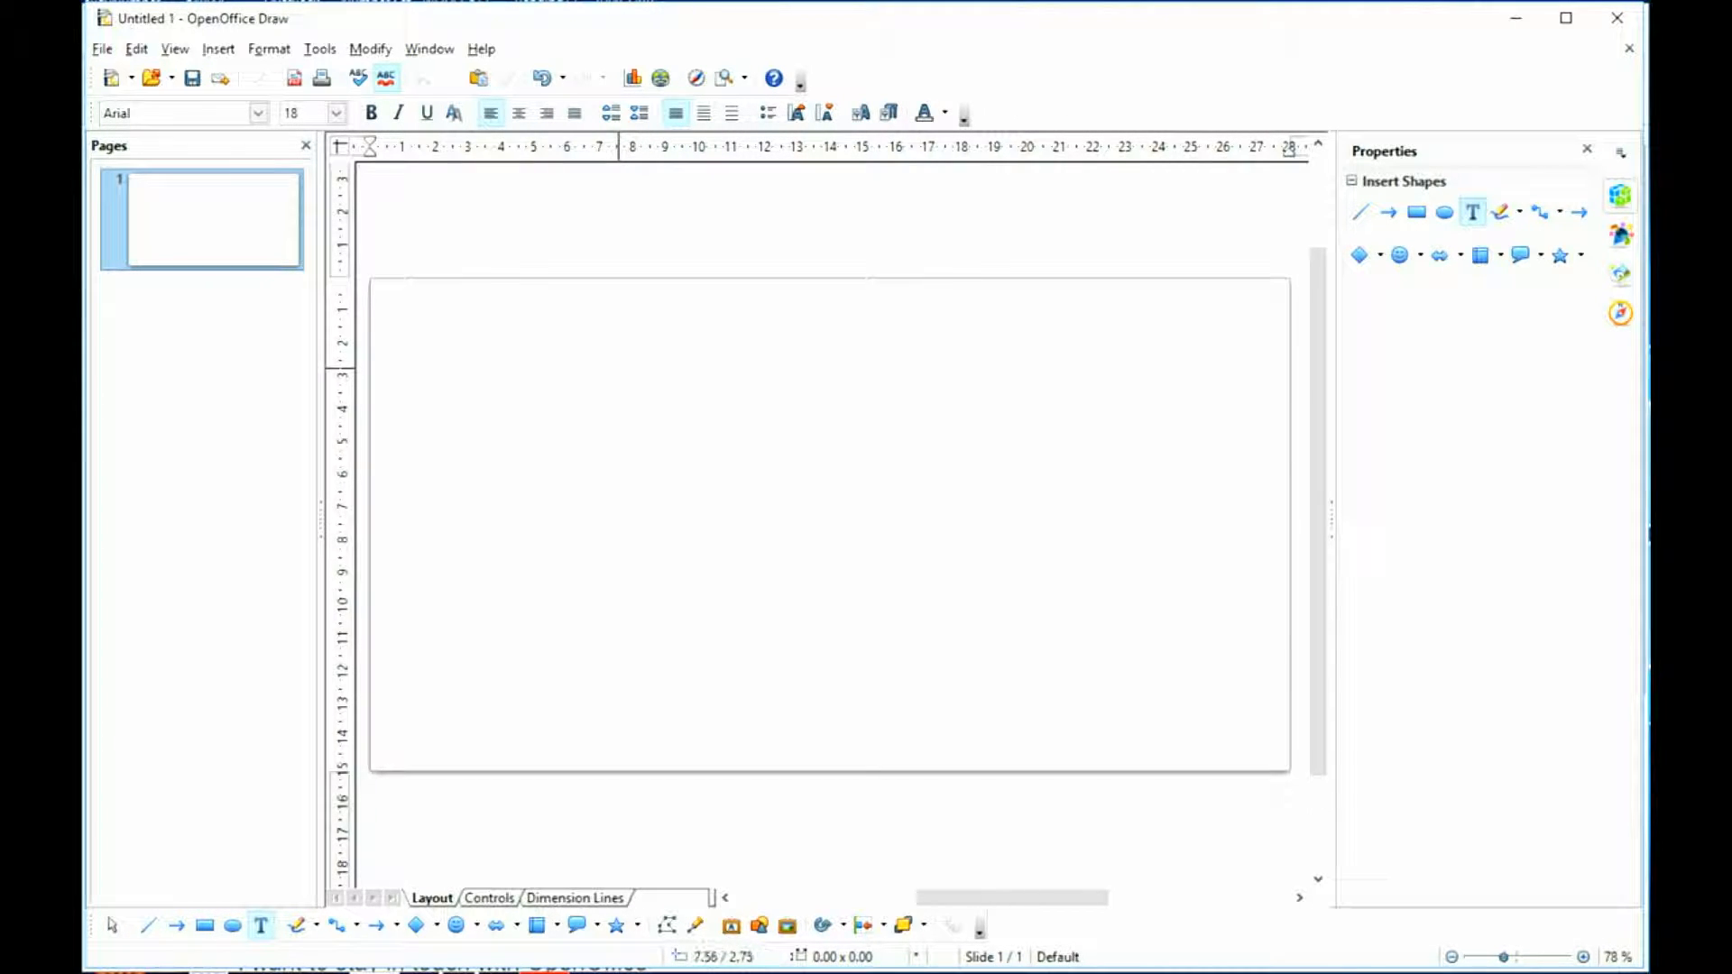
pyautogui.click(627, 384)
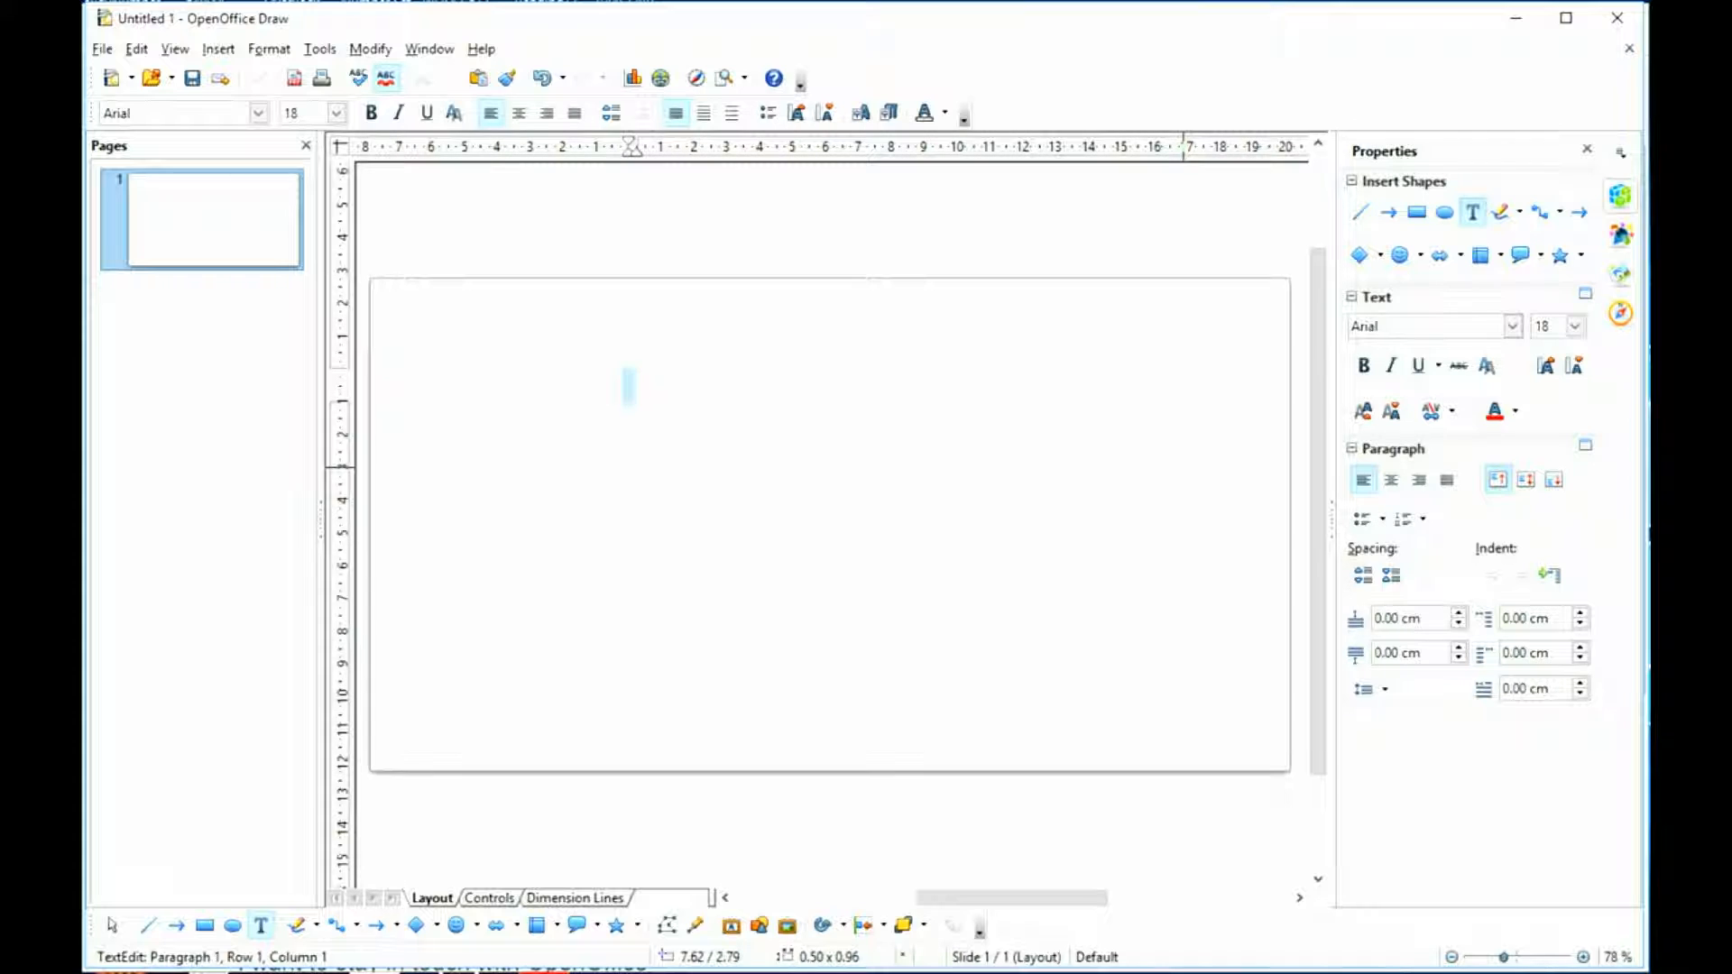
pyautogui.write('MY')
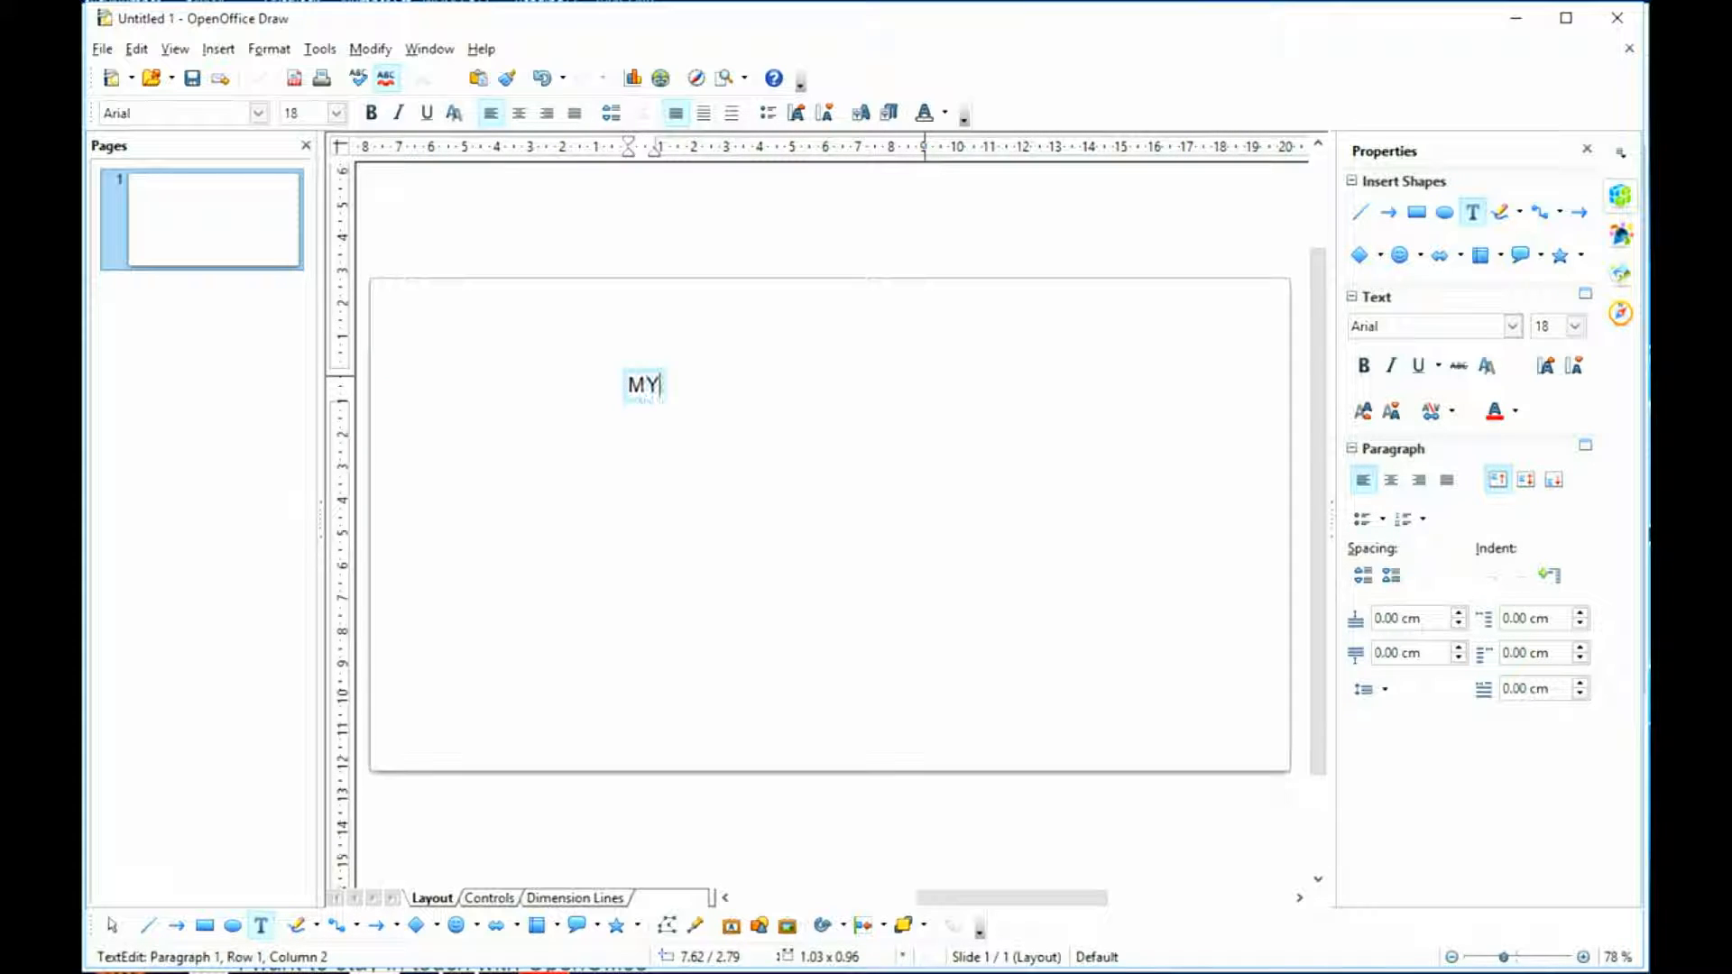
pyautogui.write(' FIRST')
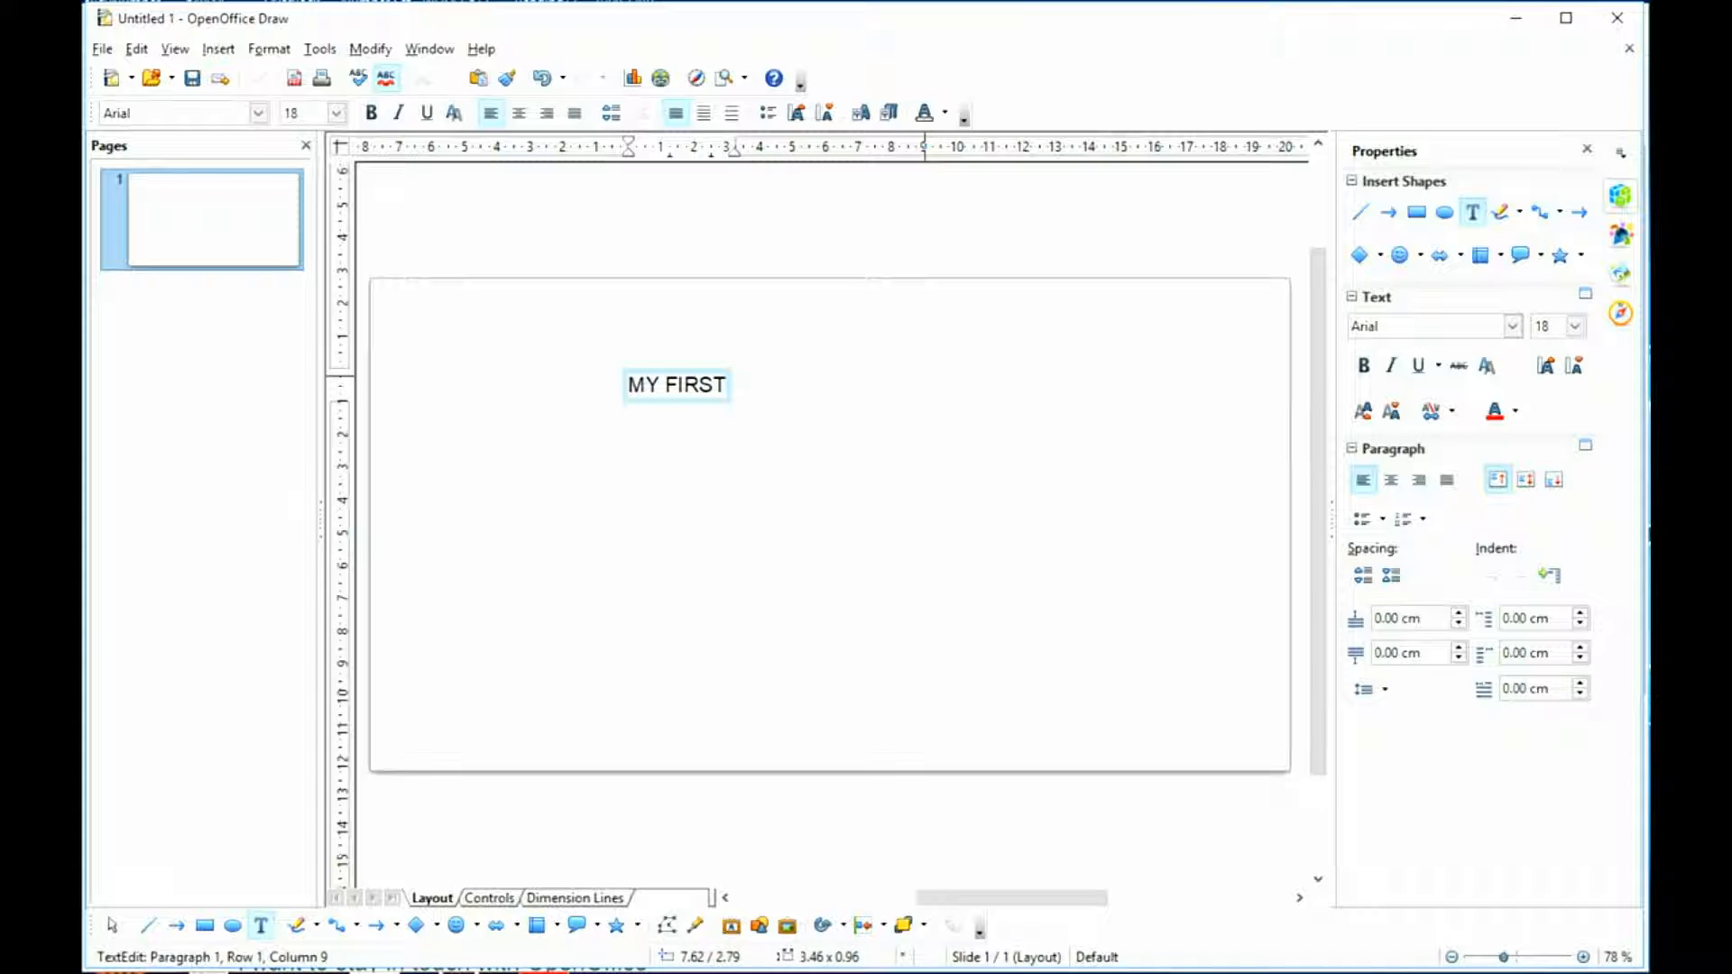
pyautogui.press('Return')
pyautogui.write('TEST')
pyautogui.press('Return')
pyautogui.write('TRA')
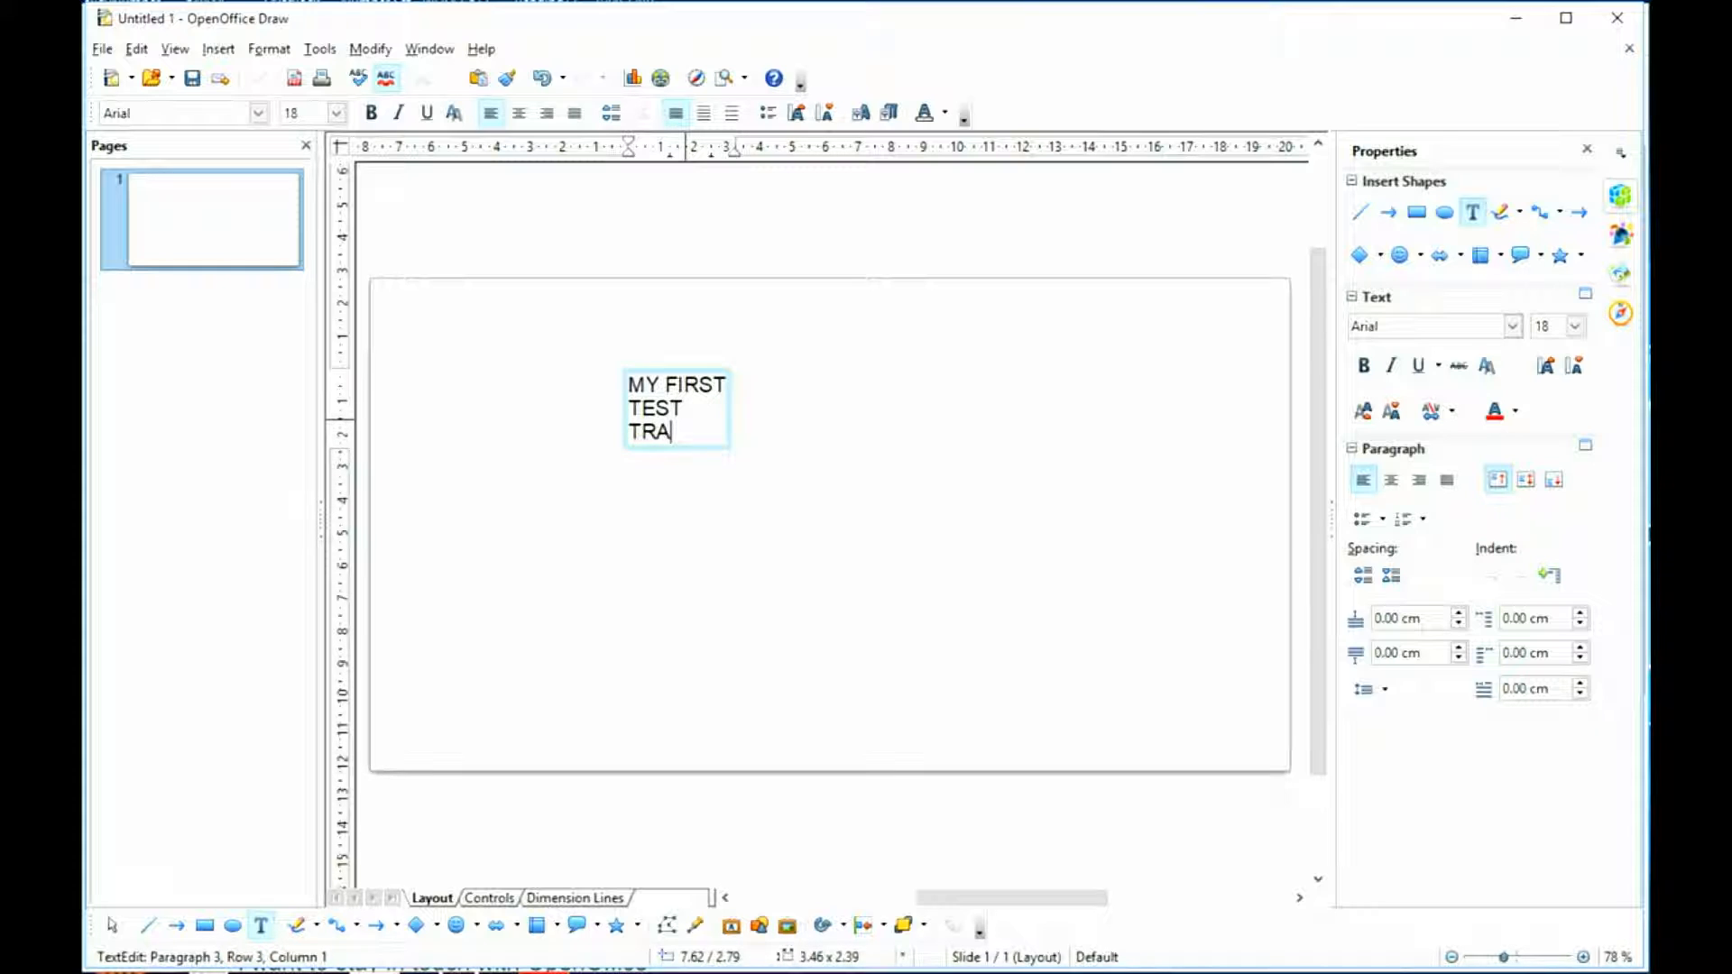
pyautogui.write('NSFER')
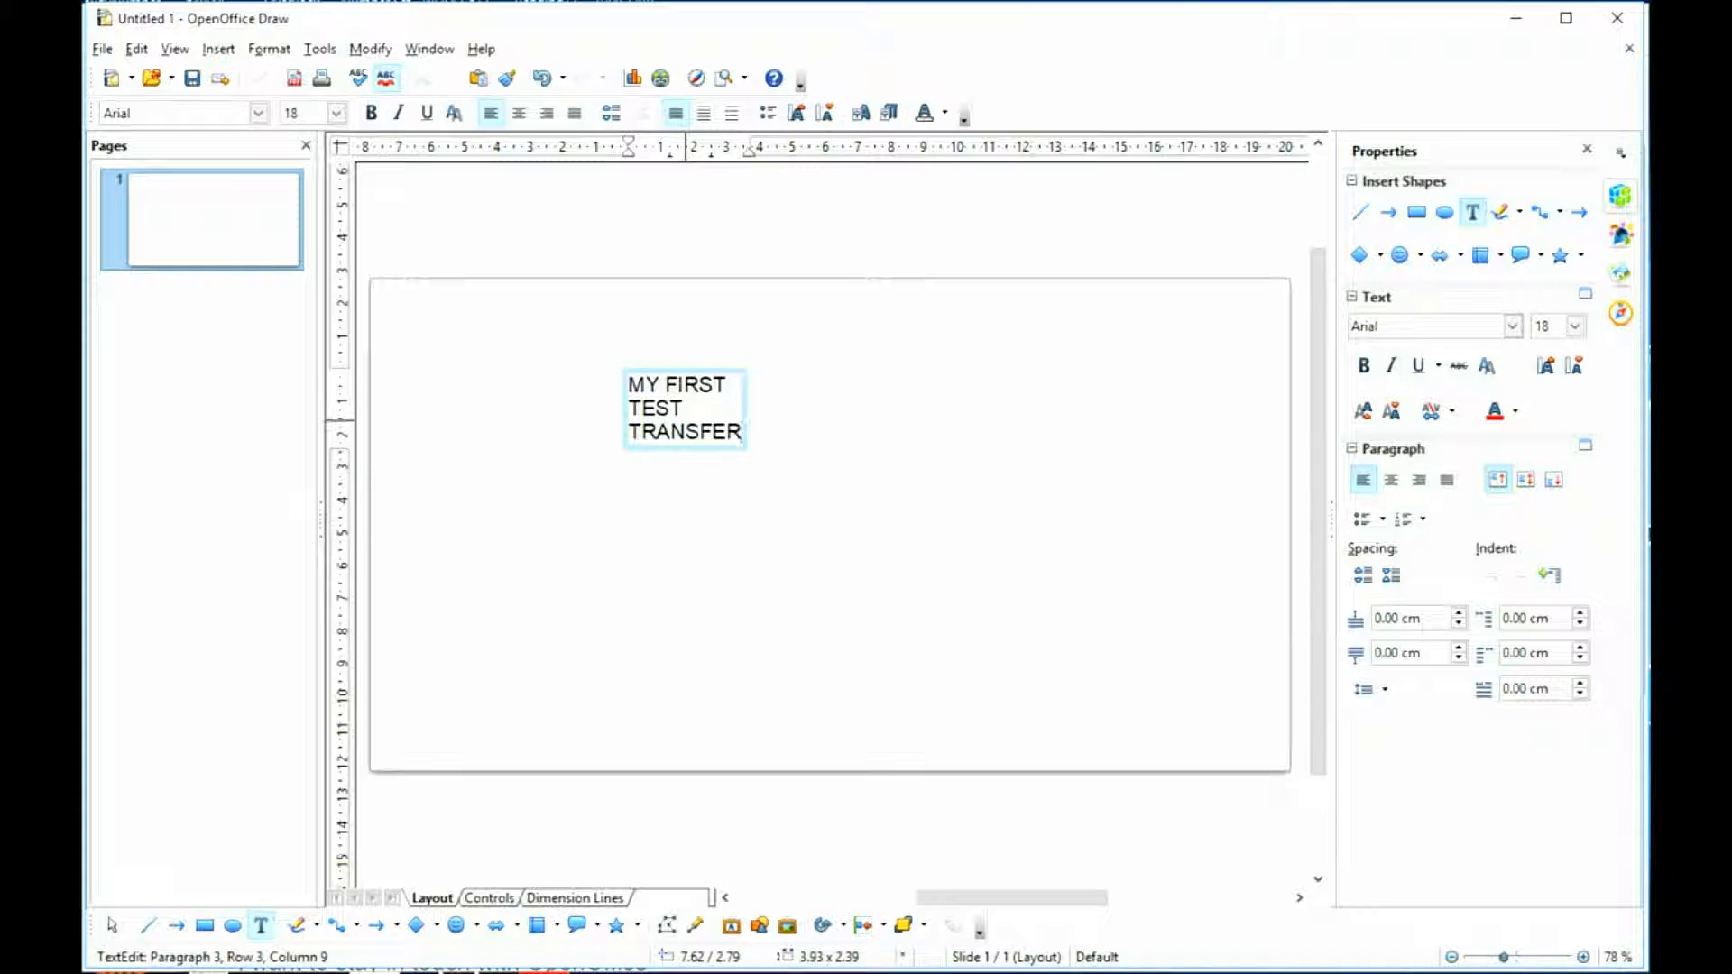
# - Centre all three lines of the text and change their font to Arnold 2.1
pyautogui.moveTo(743, 435); pyautogui.dragTo(626, 383)
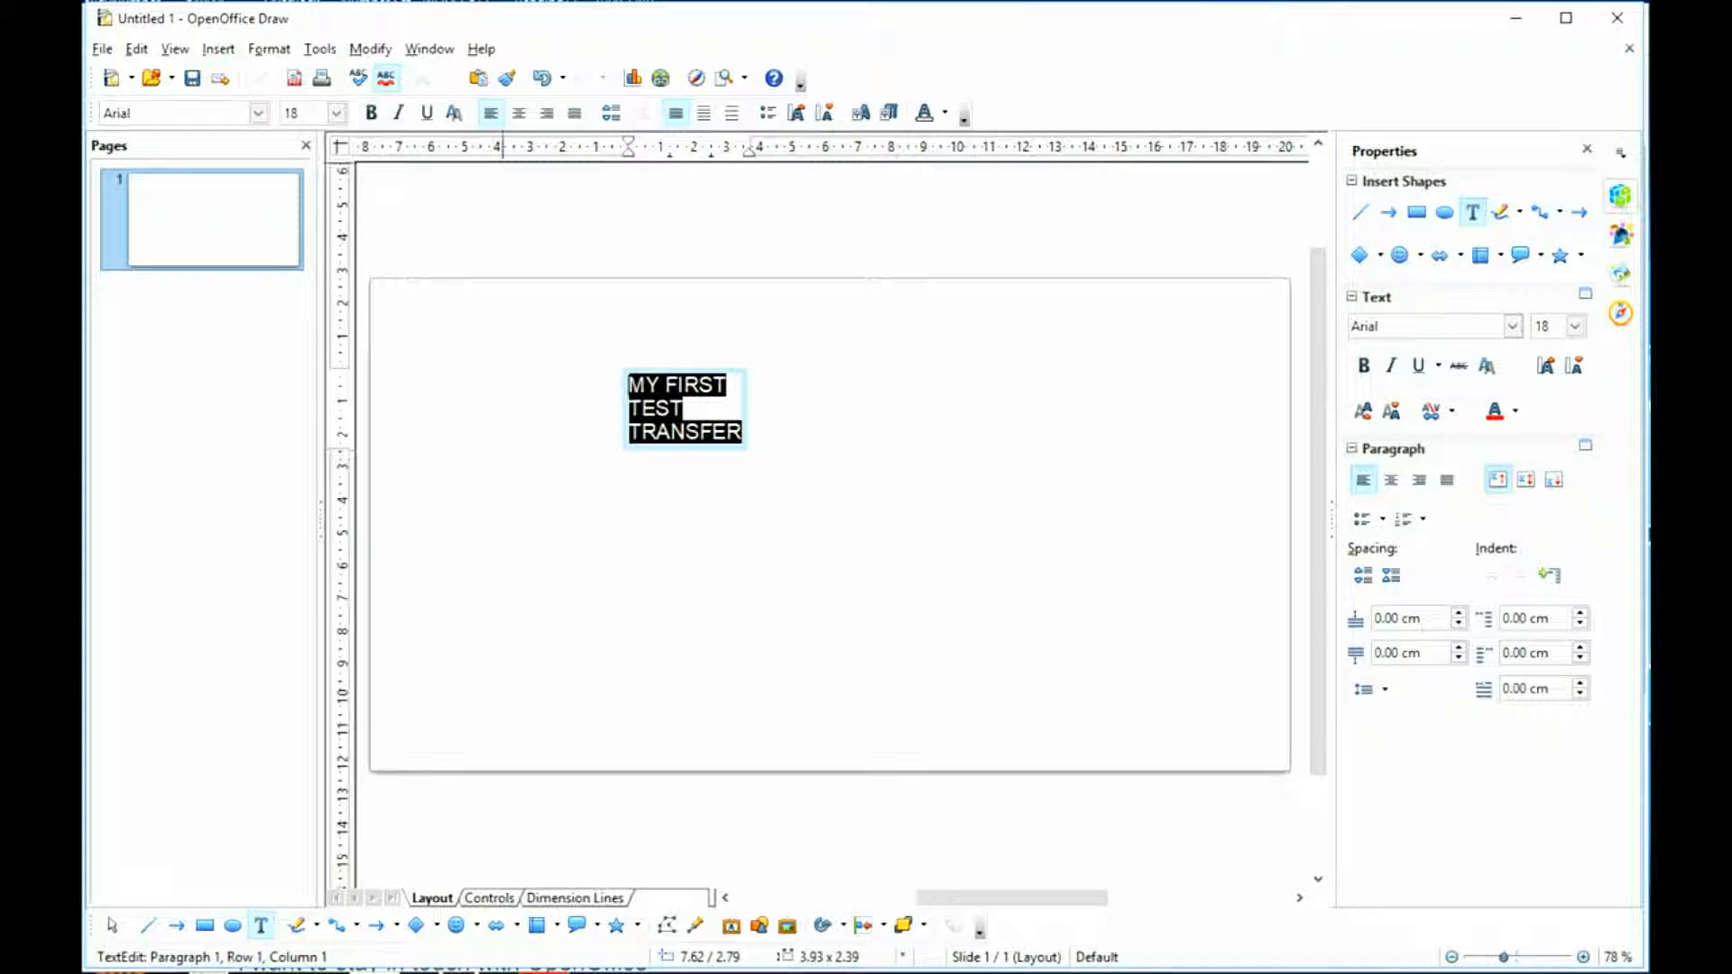
pyautogui.click(518, 113)
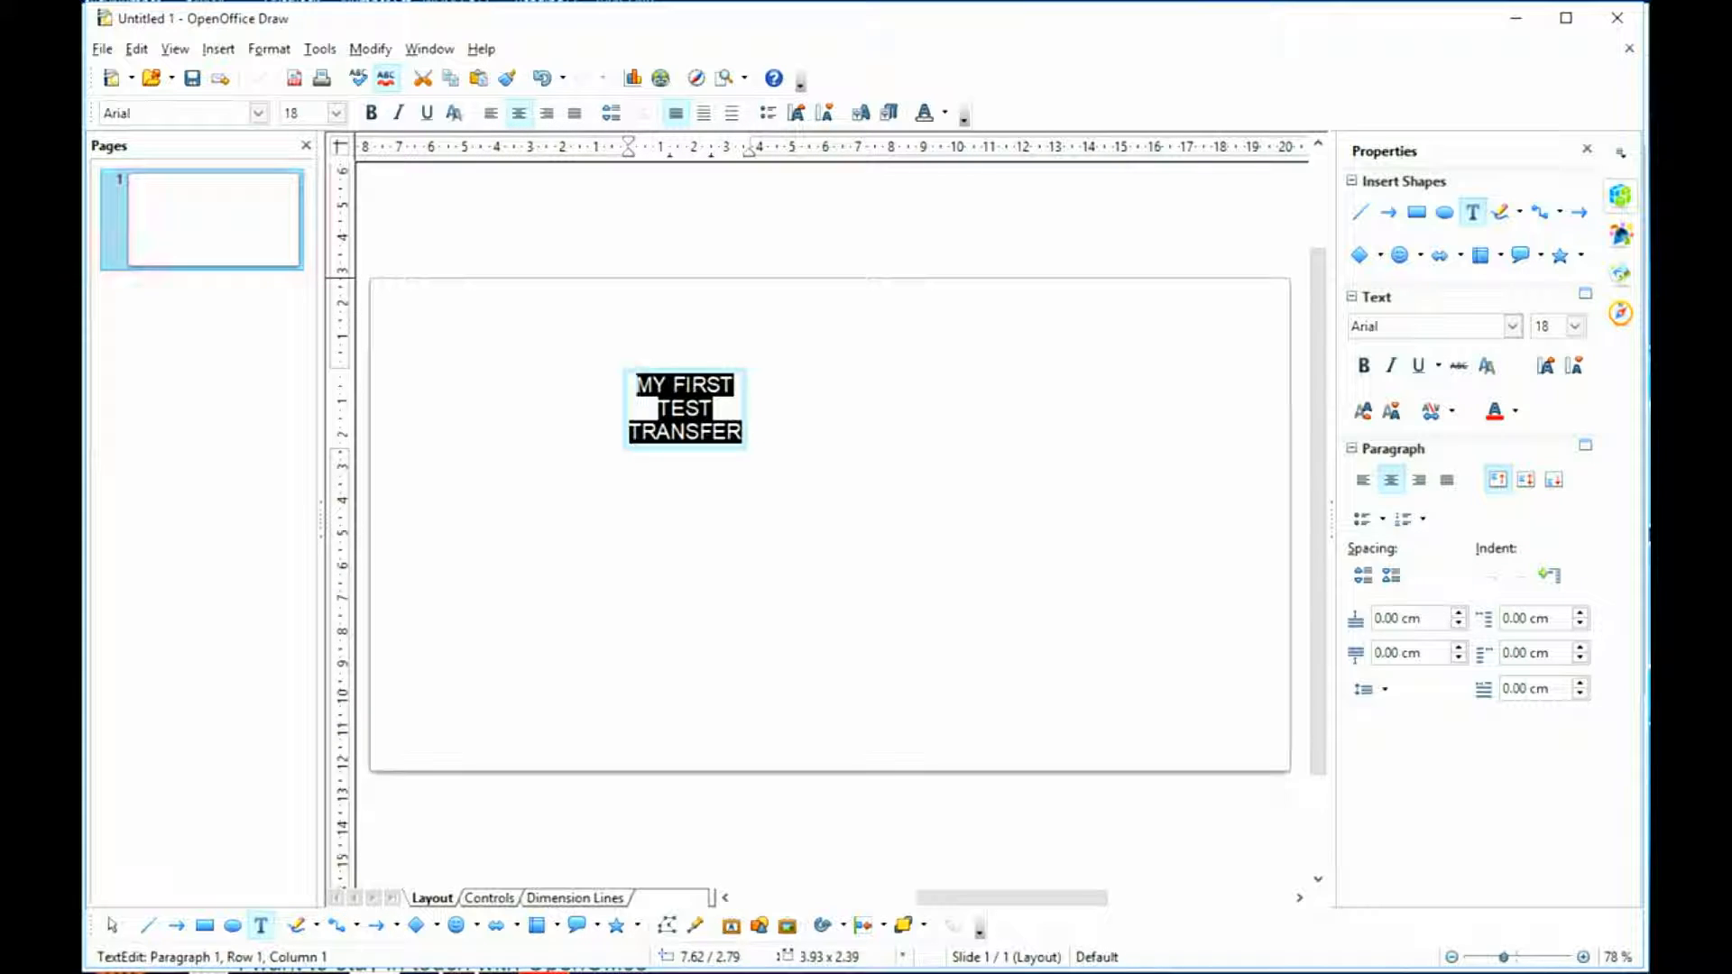
pyautogui.click(258, 113)
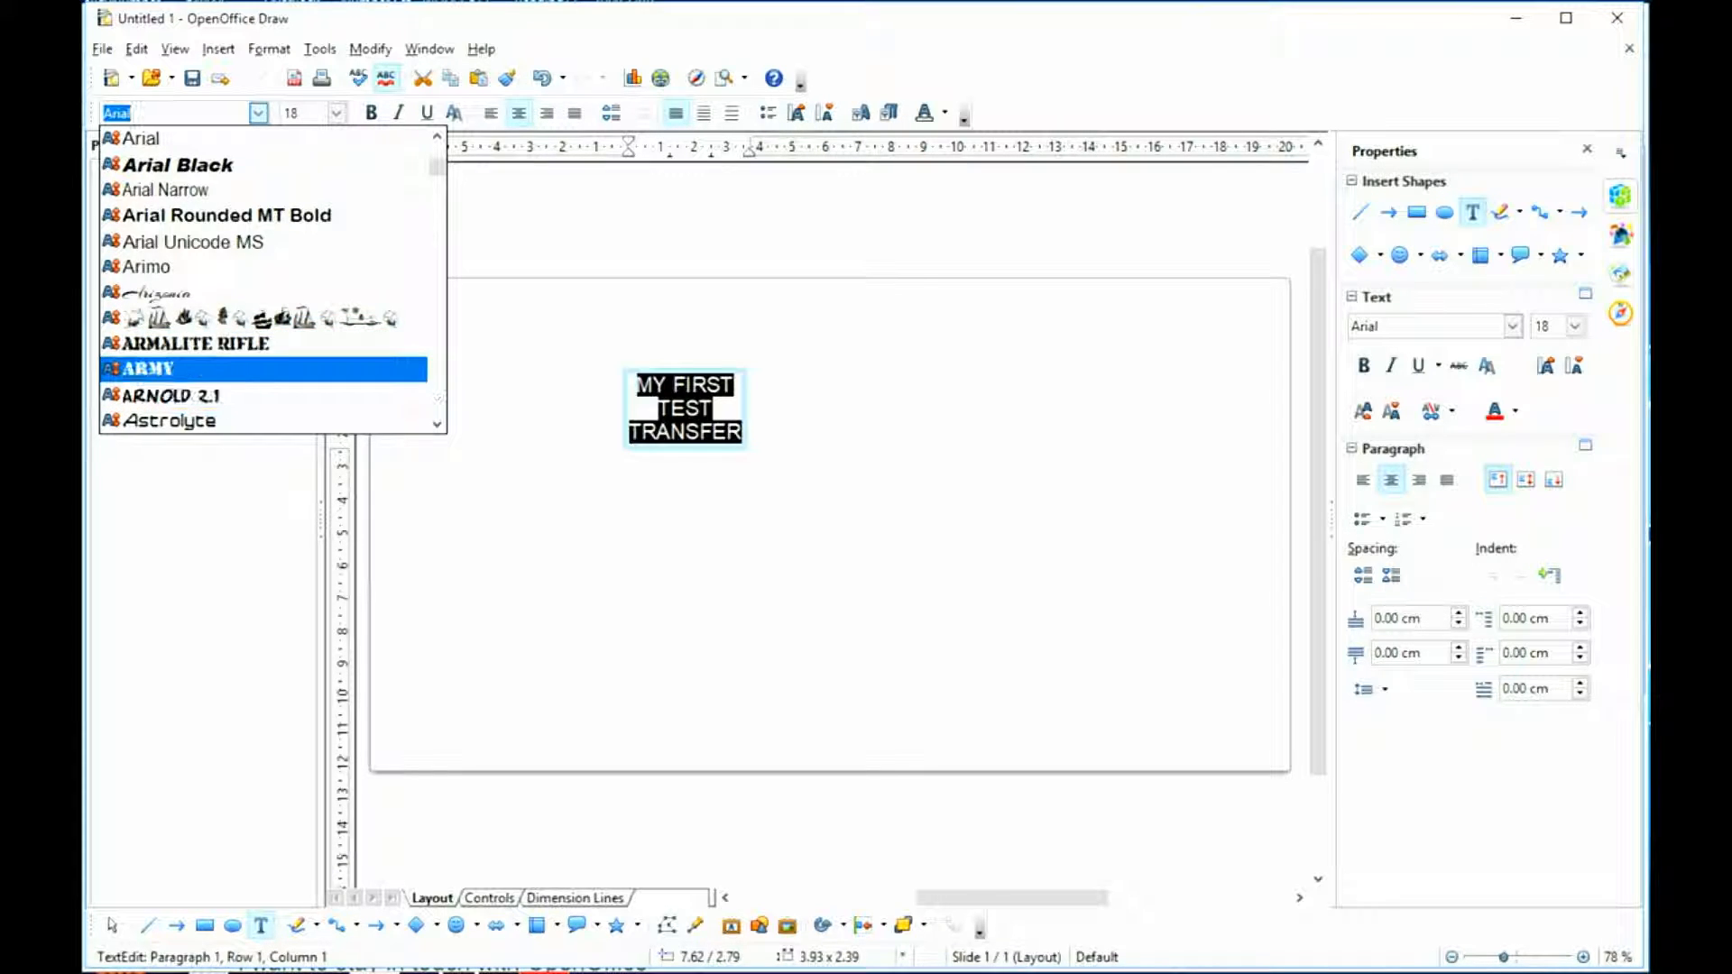
pyautogui.click(171, 395)
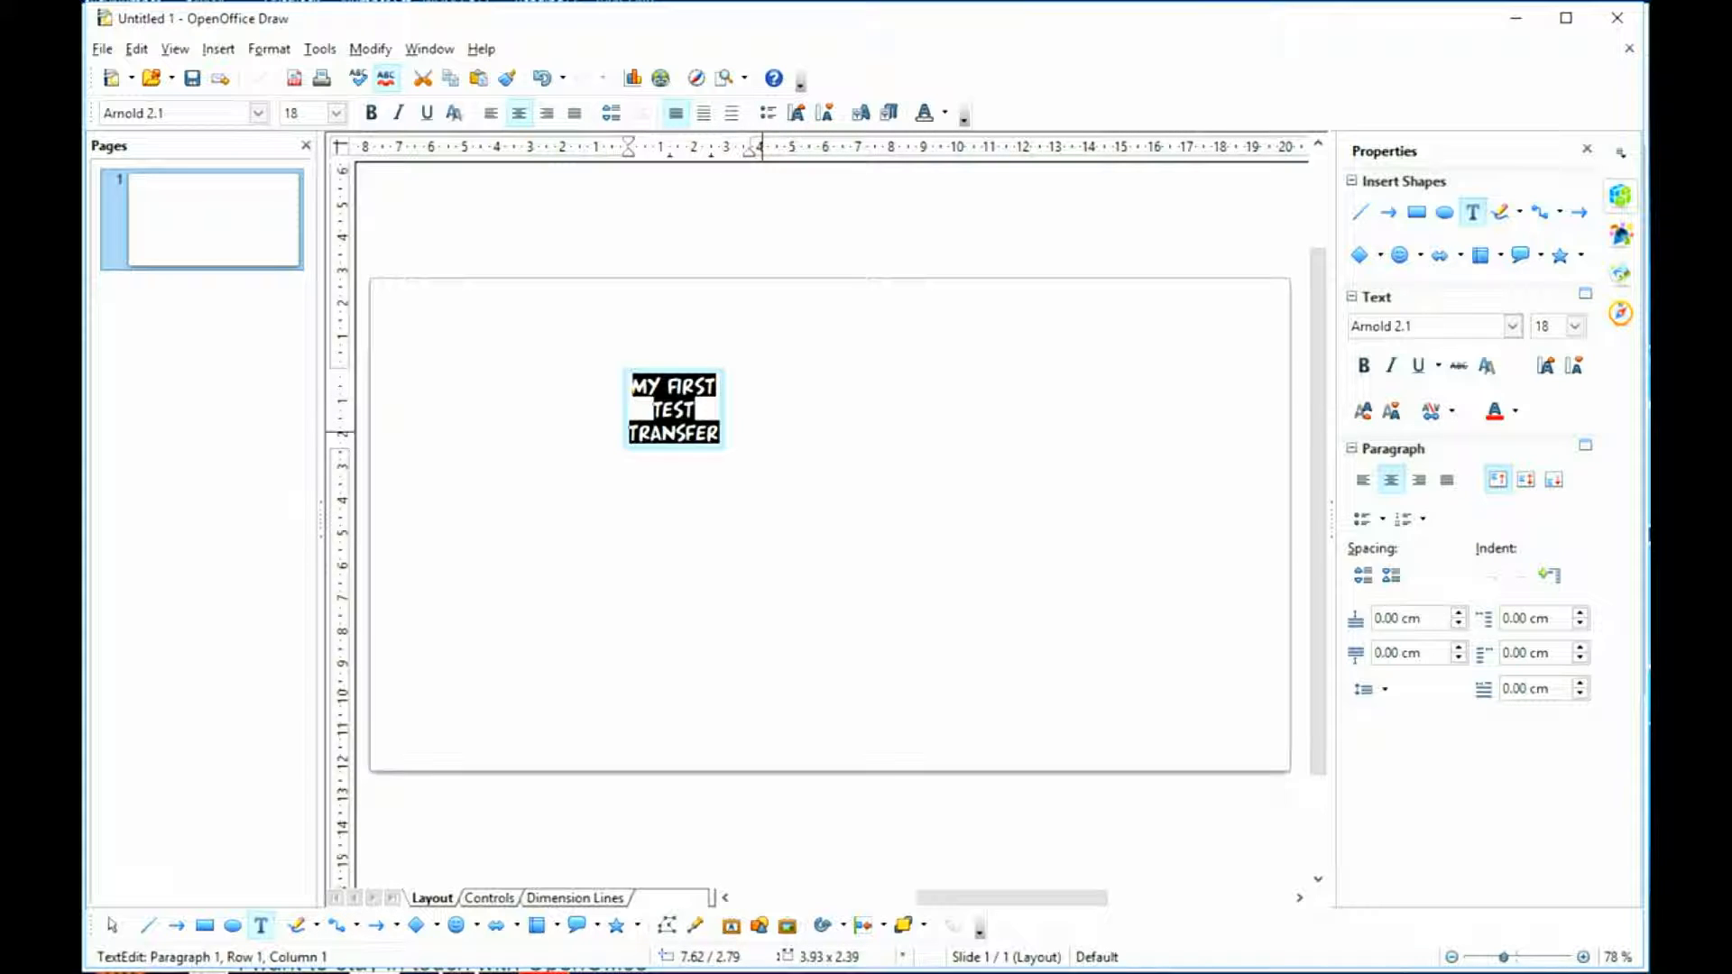
# - Convert the three-line "MY FIRST TEST TRANSFER" text to curves
pyautogui.click(763, 432)
pyautogui.doubleClick(718, 429)
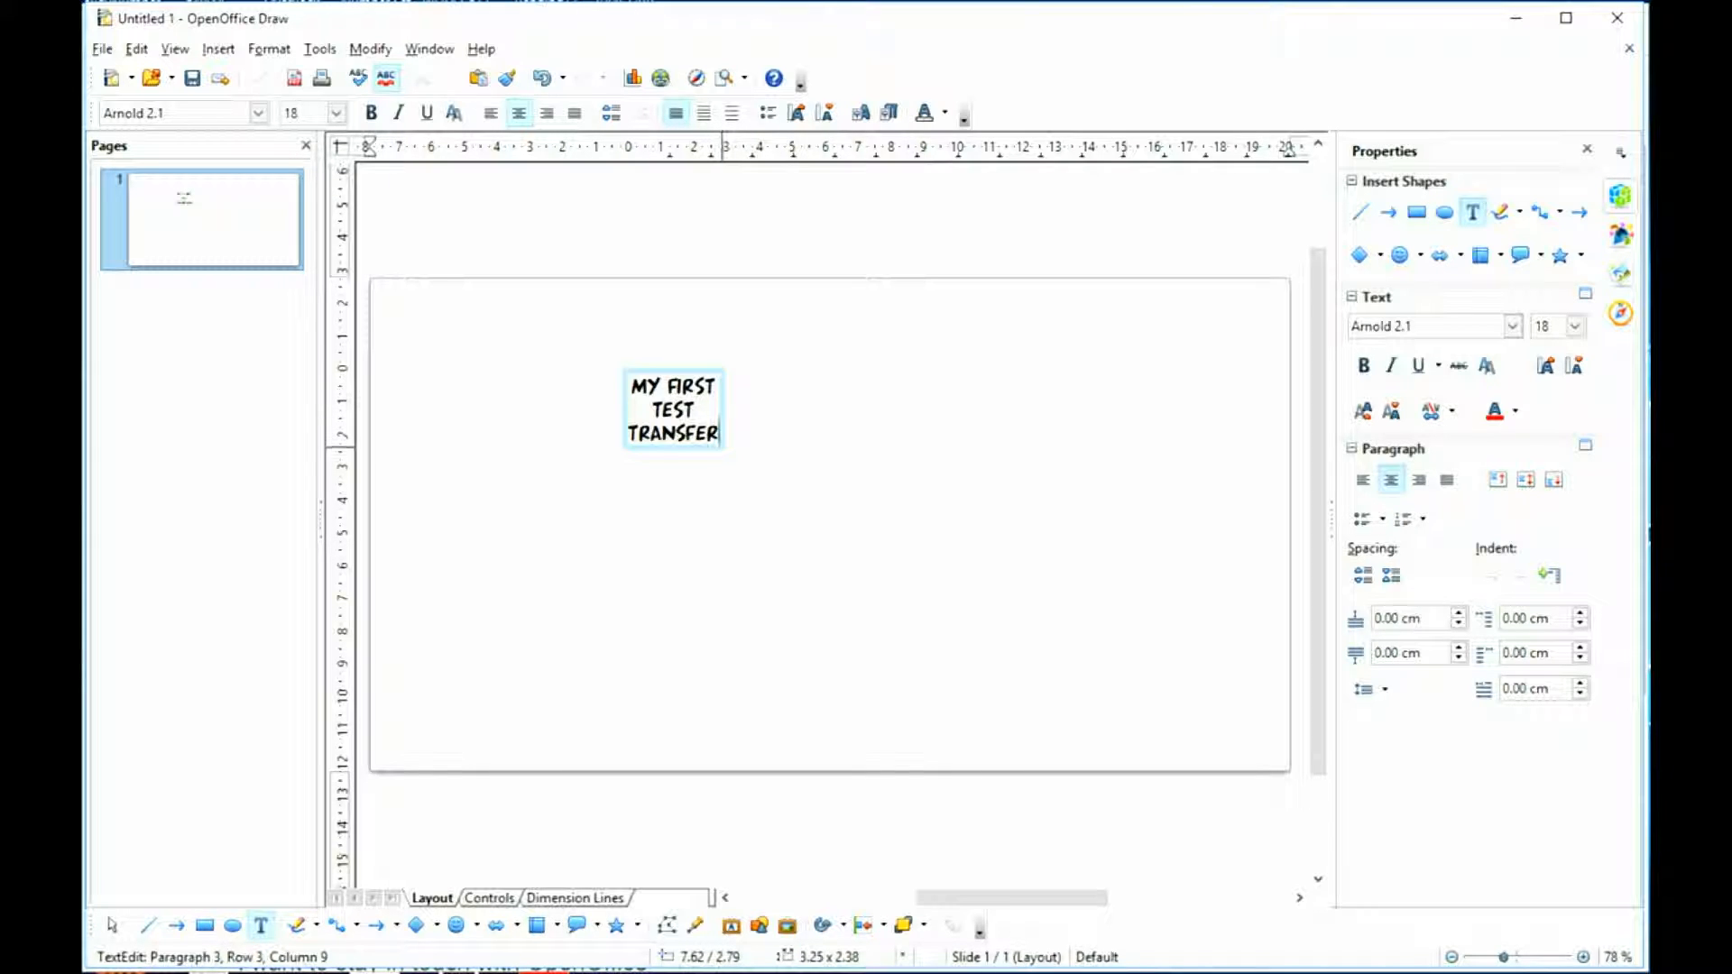
pyautogui.press('Escape')
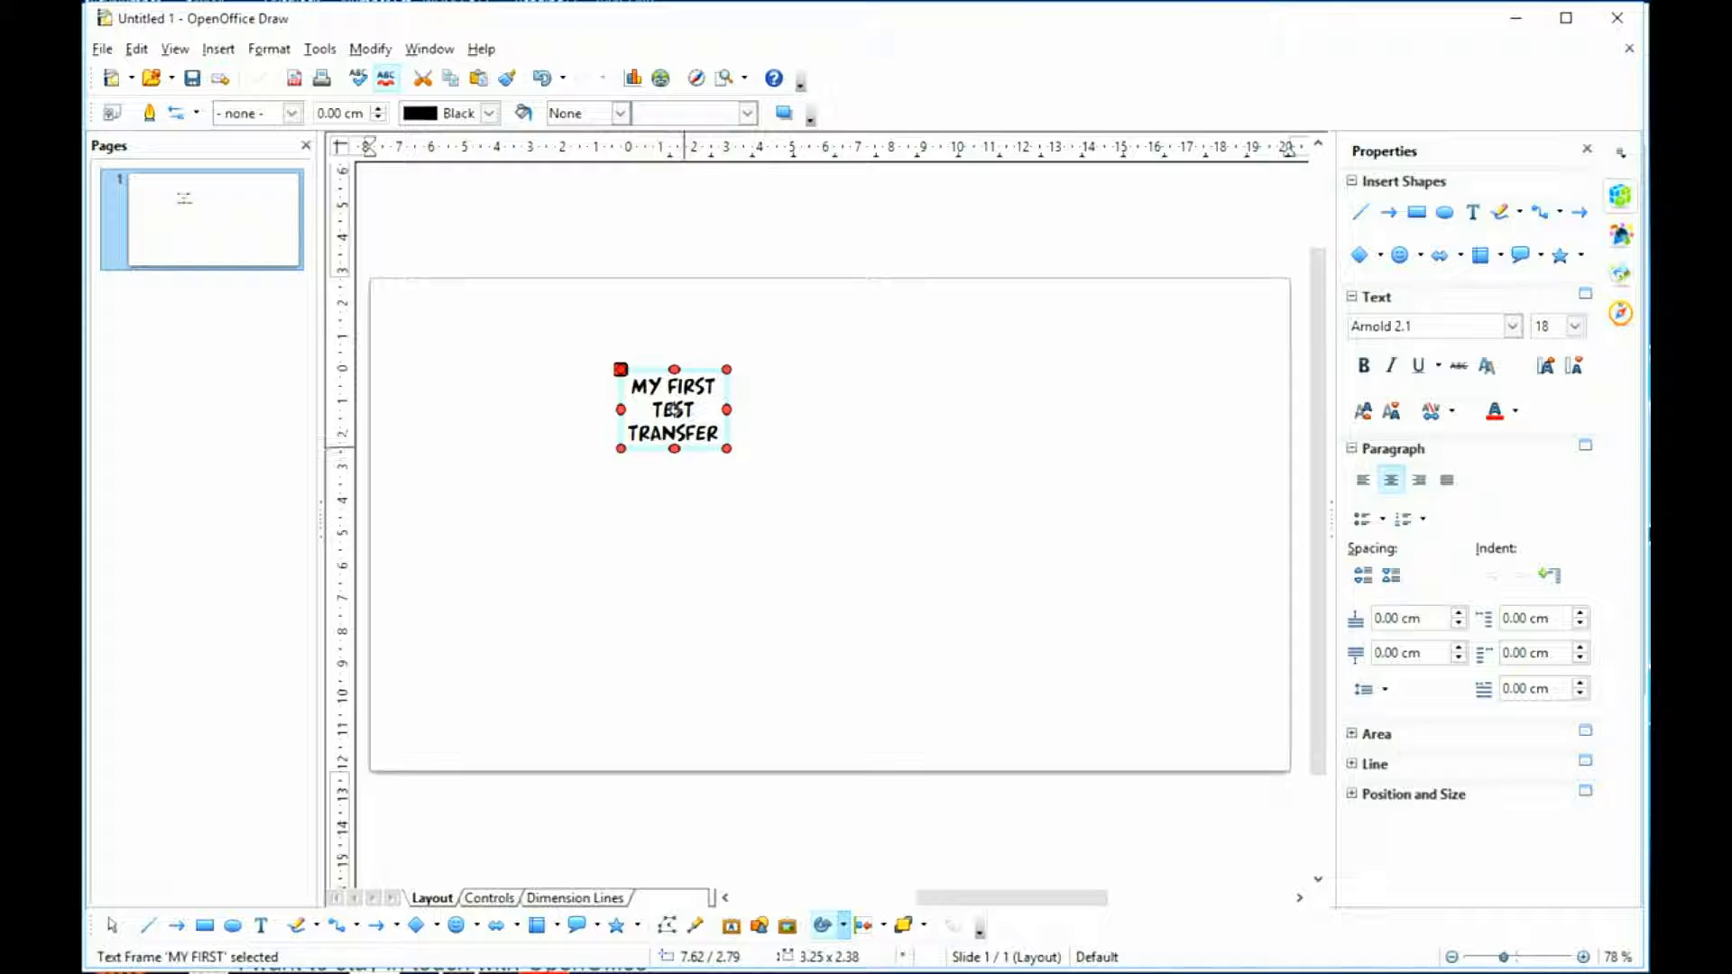
pyautogui.click(697, 447)
pyautogui.moveTo(728, 448)
pyautogui.mouseDown()
pyautogui.moveTo(998, 547)
pyautogui.moveTo(842, 483)
pyautogui.moveTo(726, 471)
pyautogui.moveTo(729, 449)
pyautogui.mouseUp()
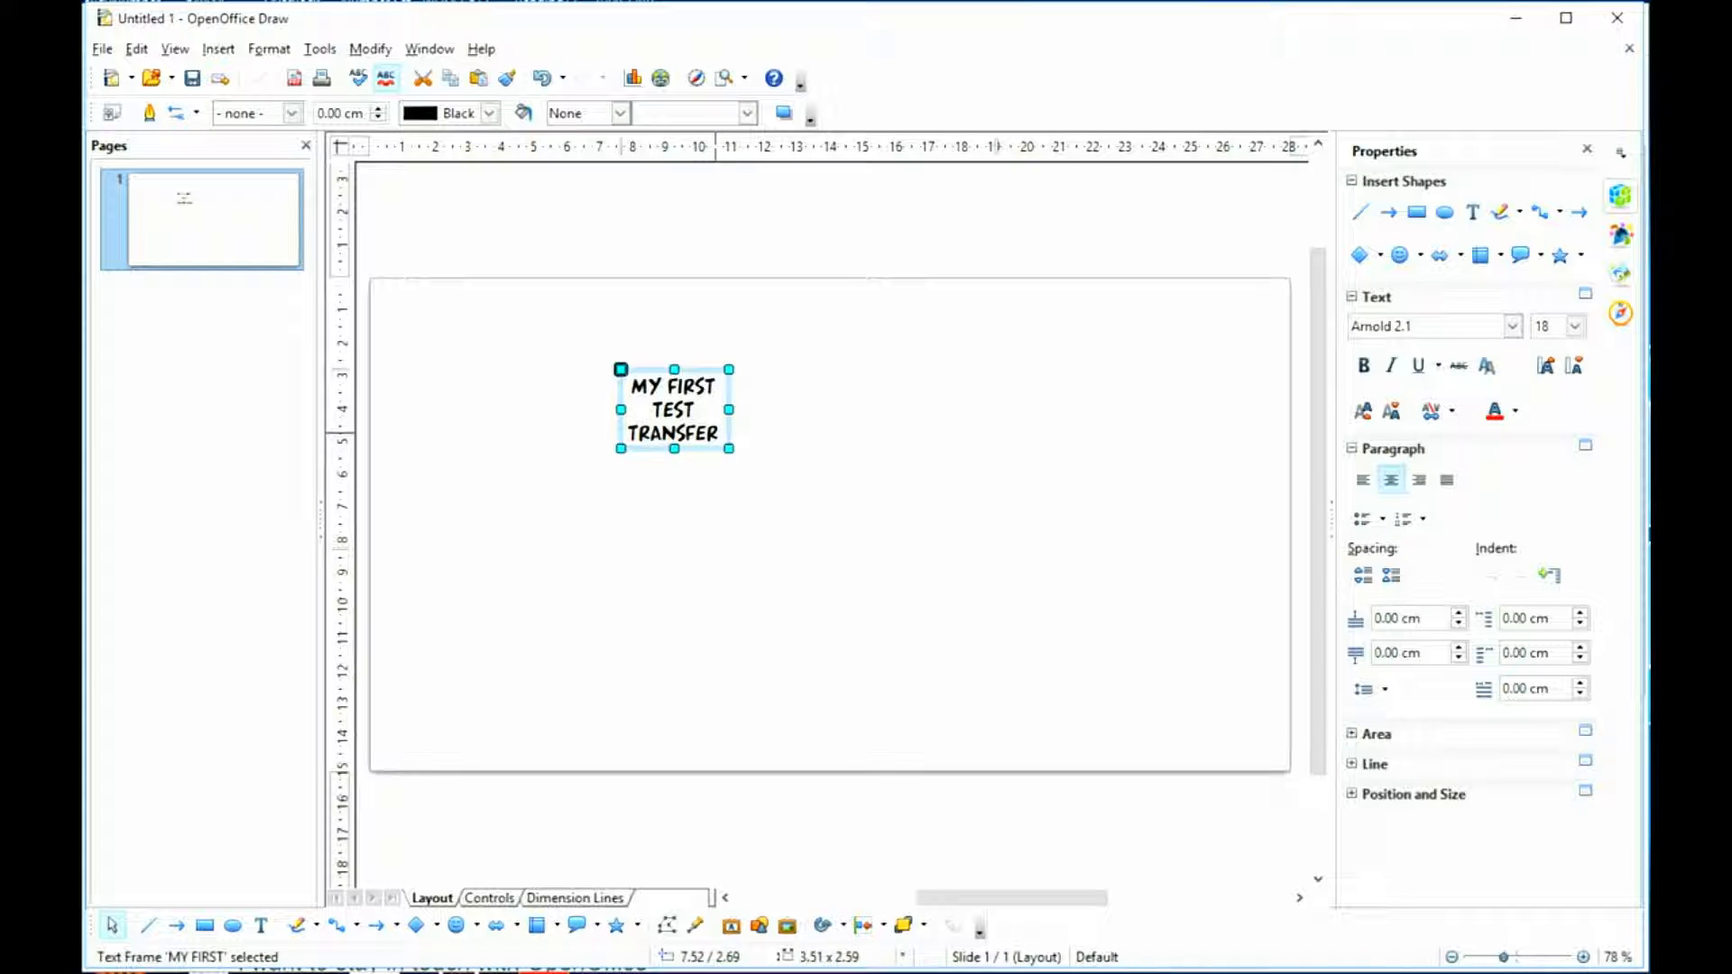
pyautogui.moveTo(719, 433); pyautogui.dragTo(630, 385)
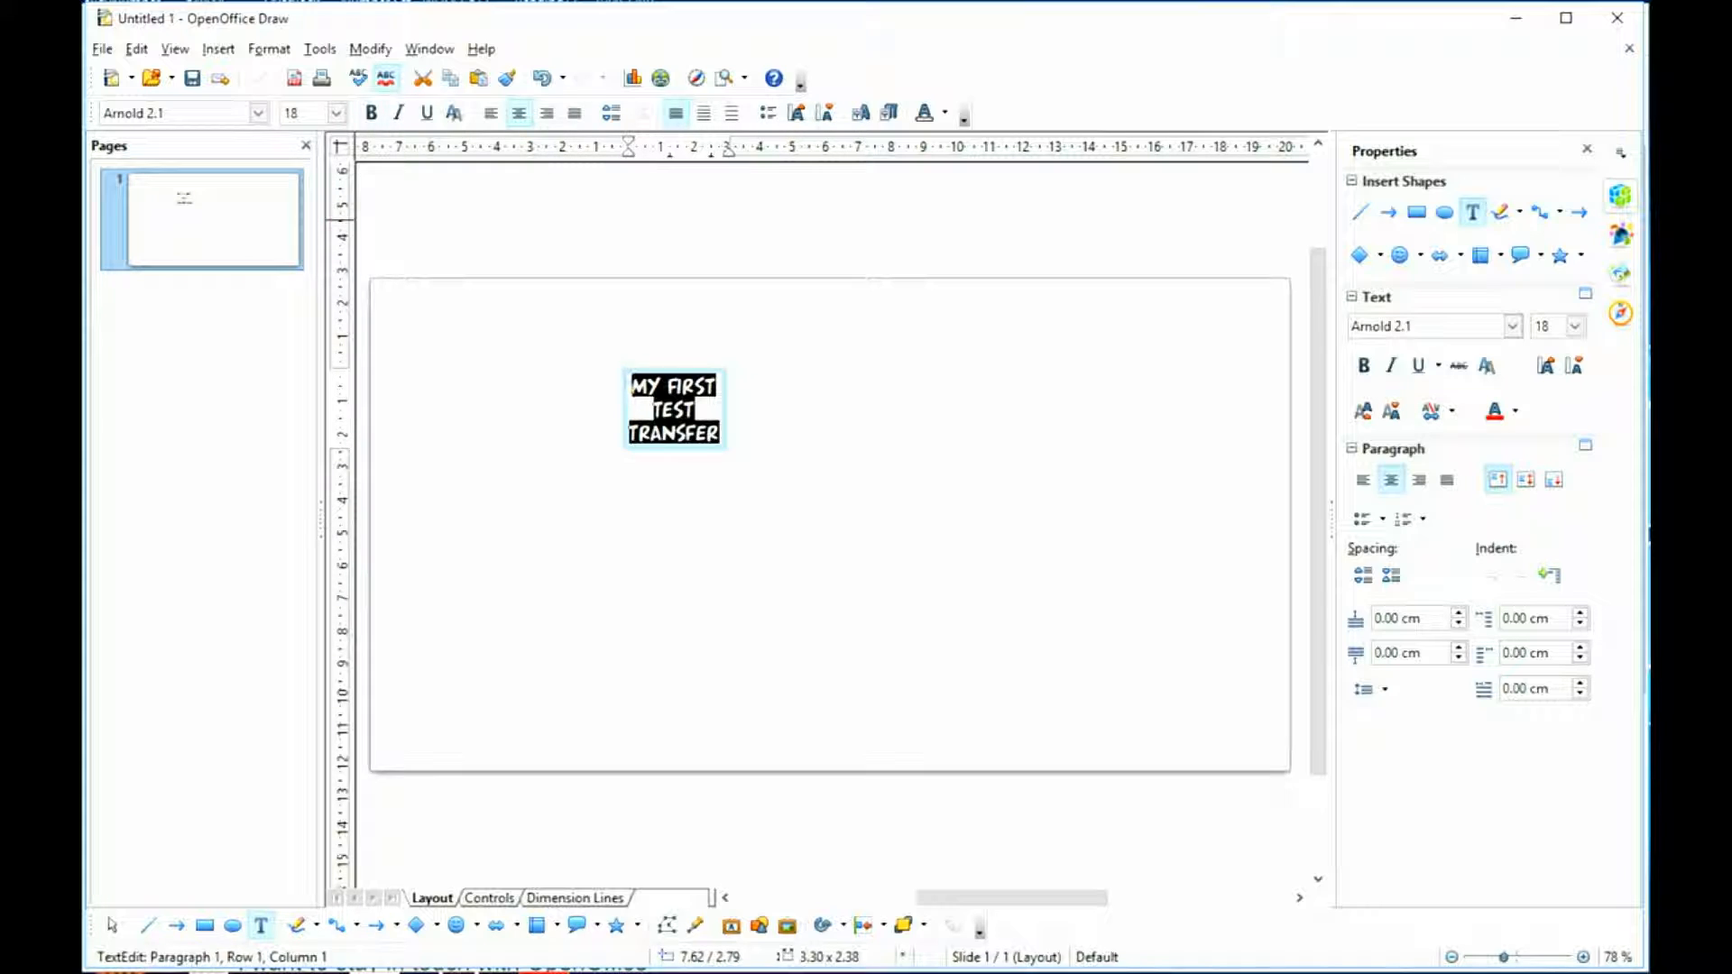
pyautogui.click(370, 49)
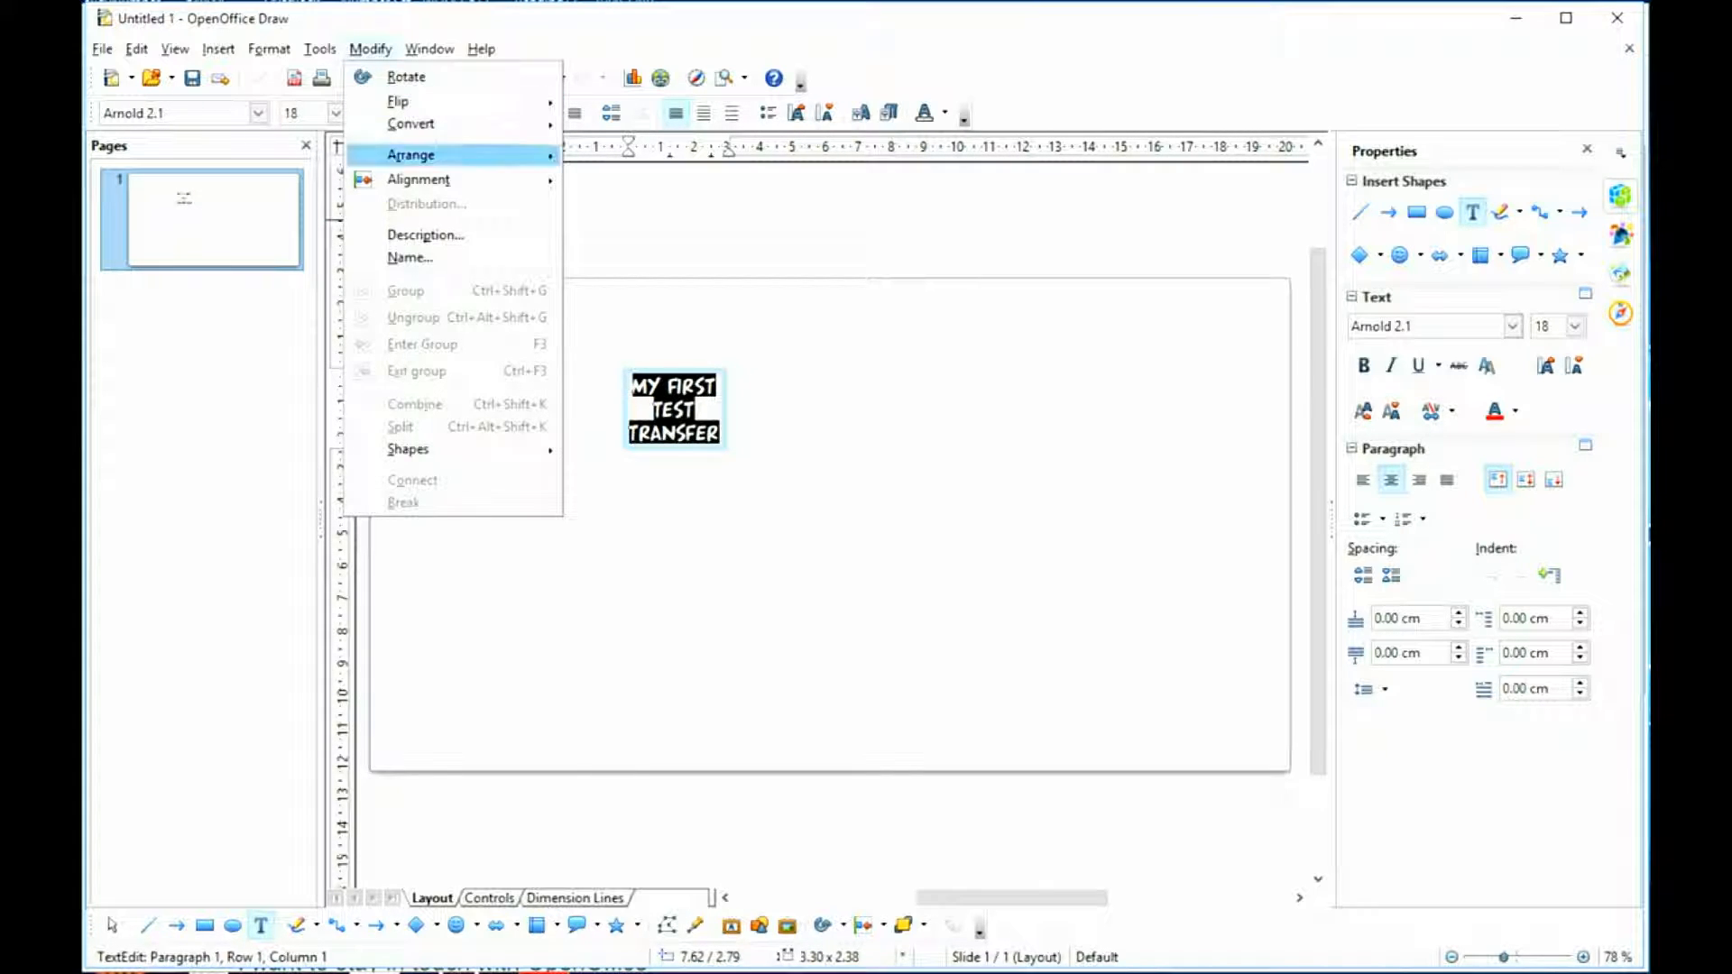
pyautogui.moveTo(411, 124)
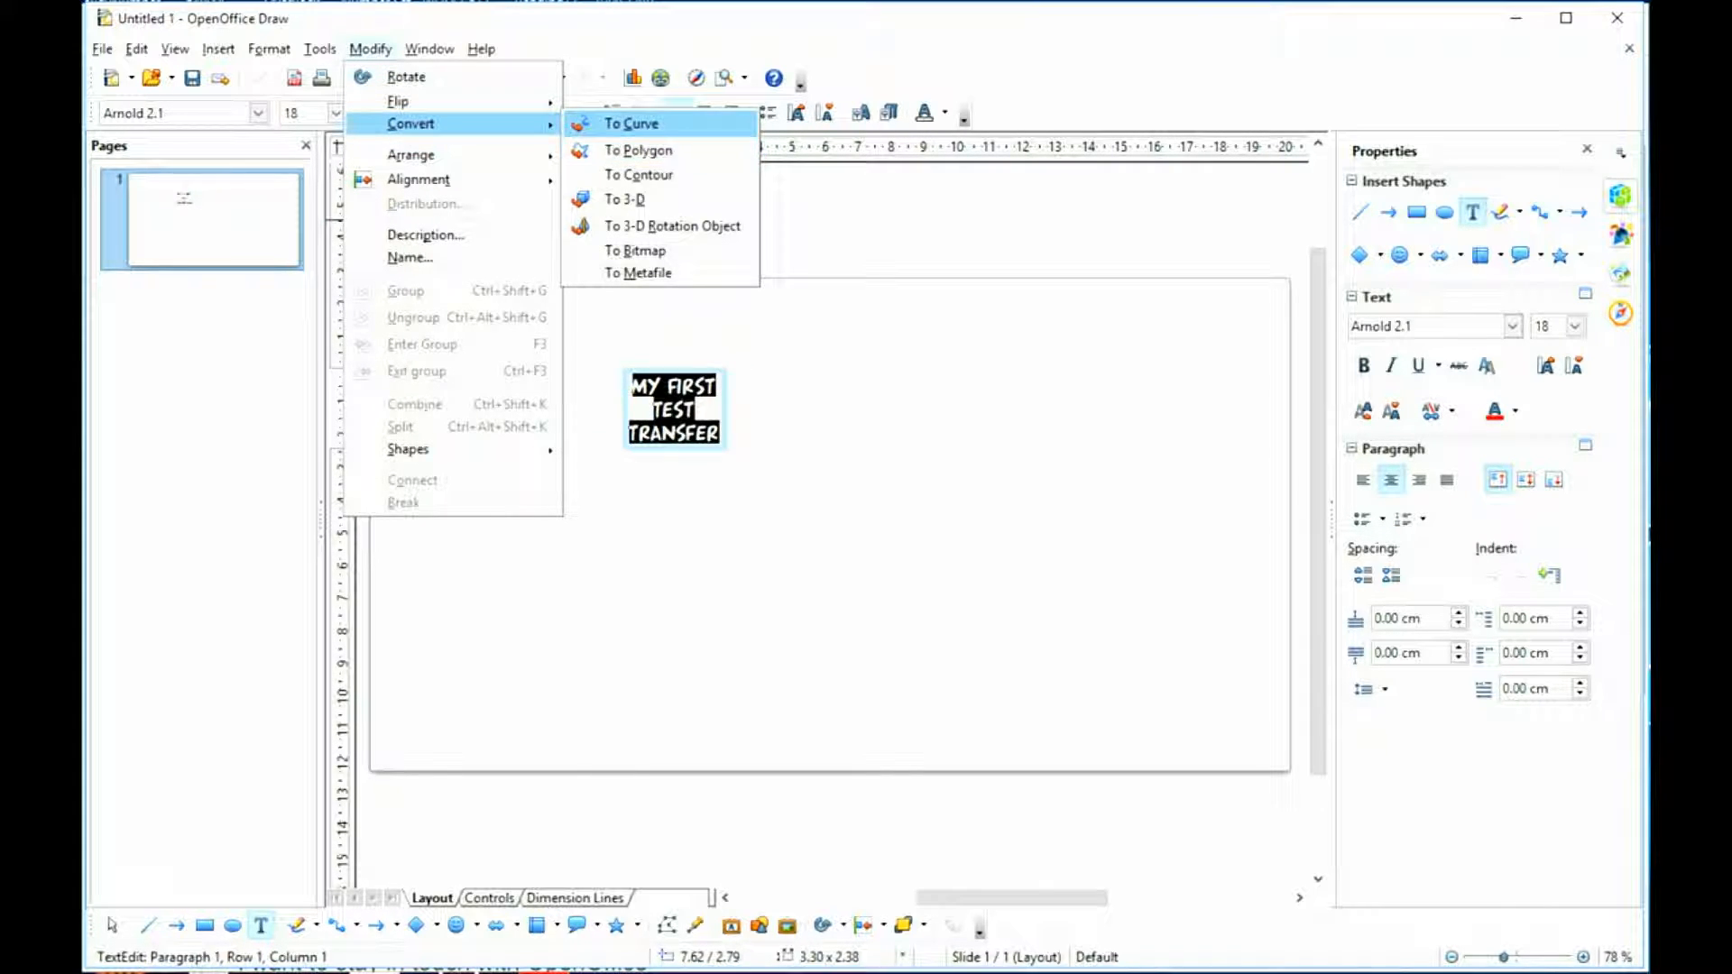
pyautogui.click(632, 123)
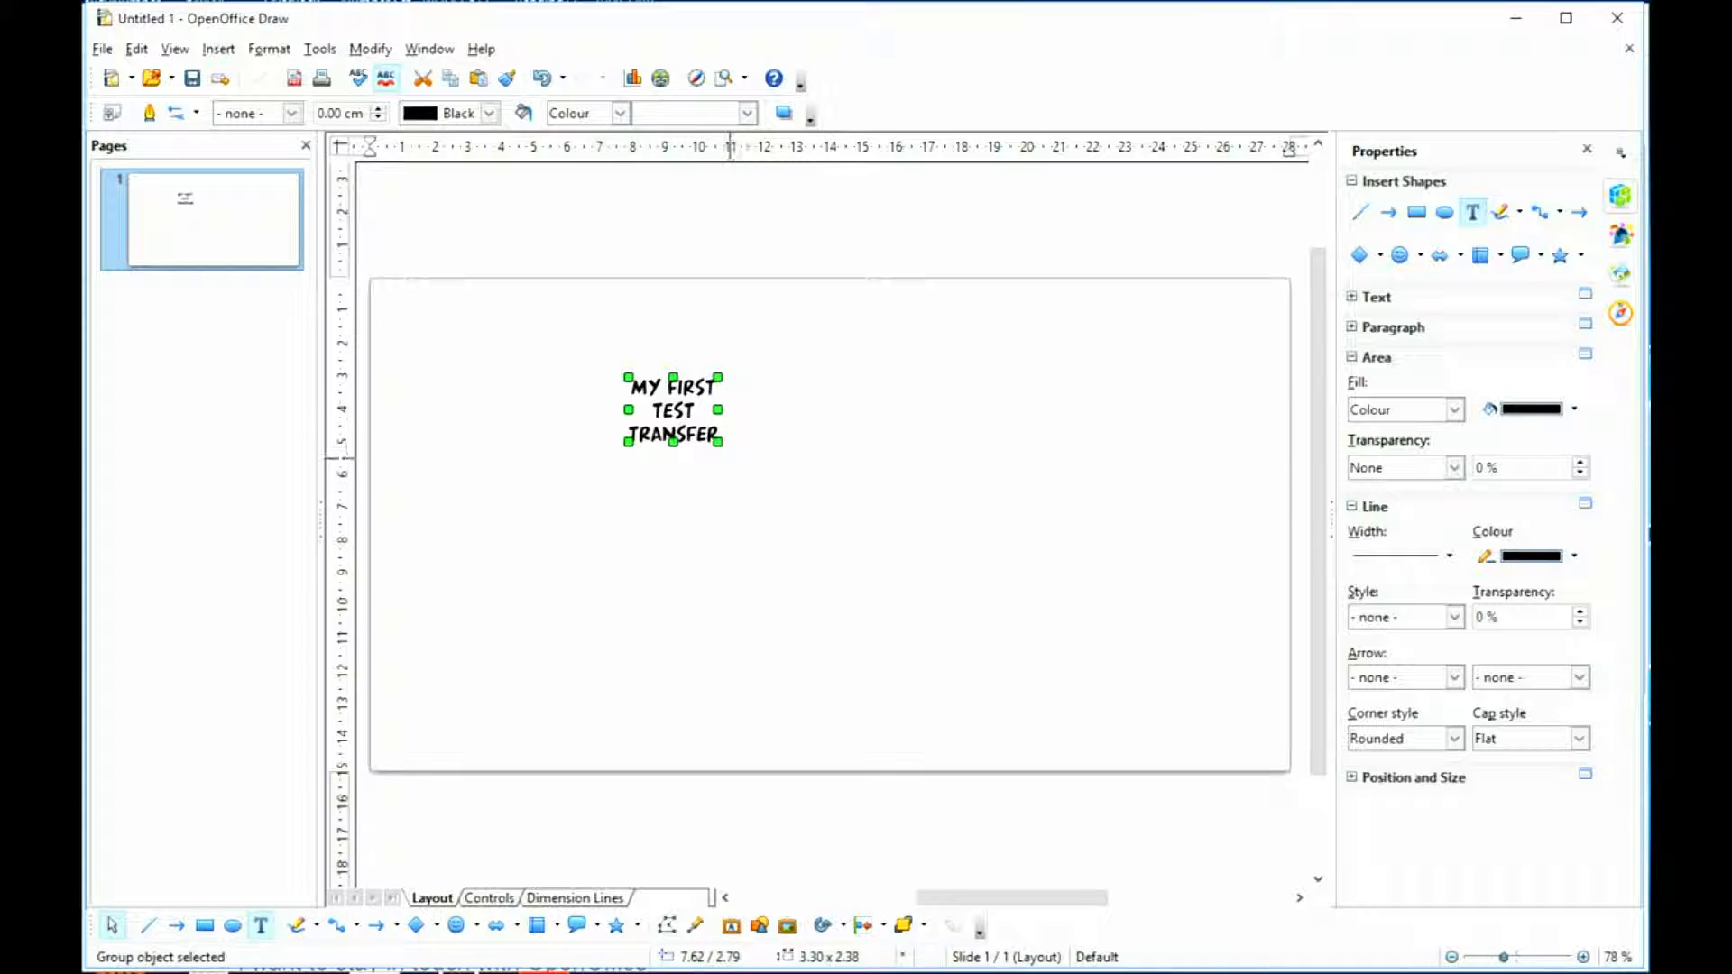
# - Enlarge the converted text group to nearly fill the page, about 27.3 × 14.35 cm, leaving a narrow gap at the page edges
pyautogui.moveTo(717, 442); pyautogui.dragTo(1276, 758)
pyautogui.moveTo(629, 378); pyautogui.dragTo(378, 277)
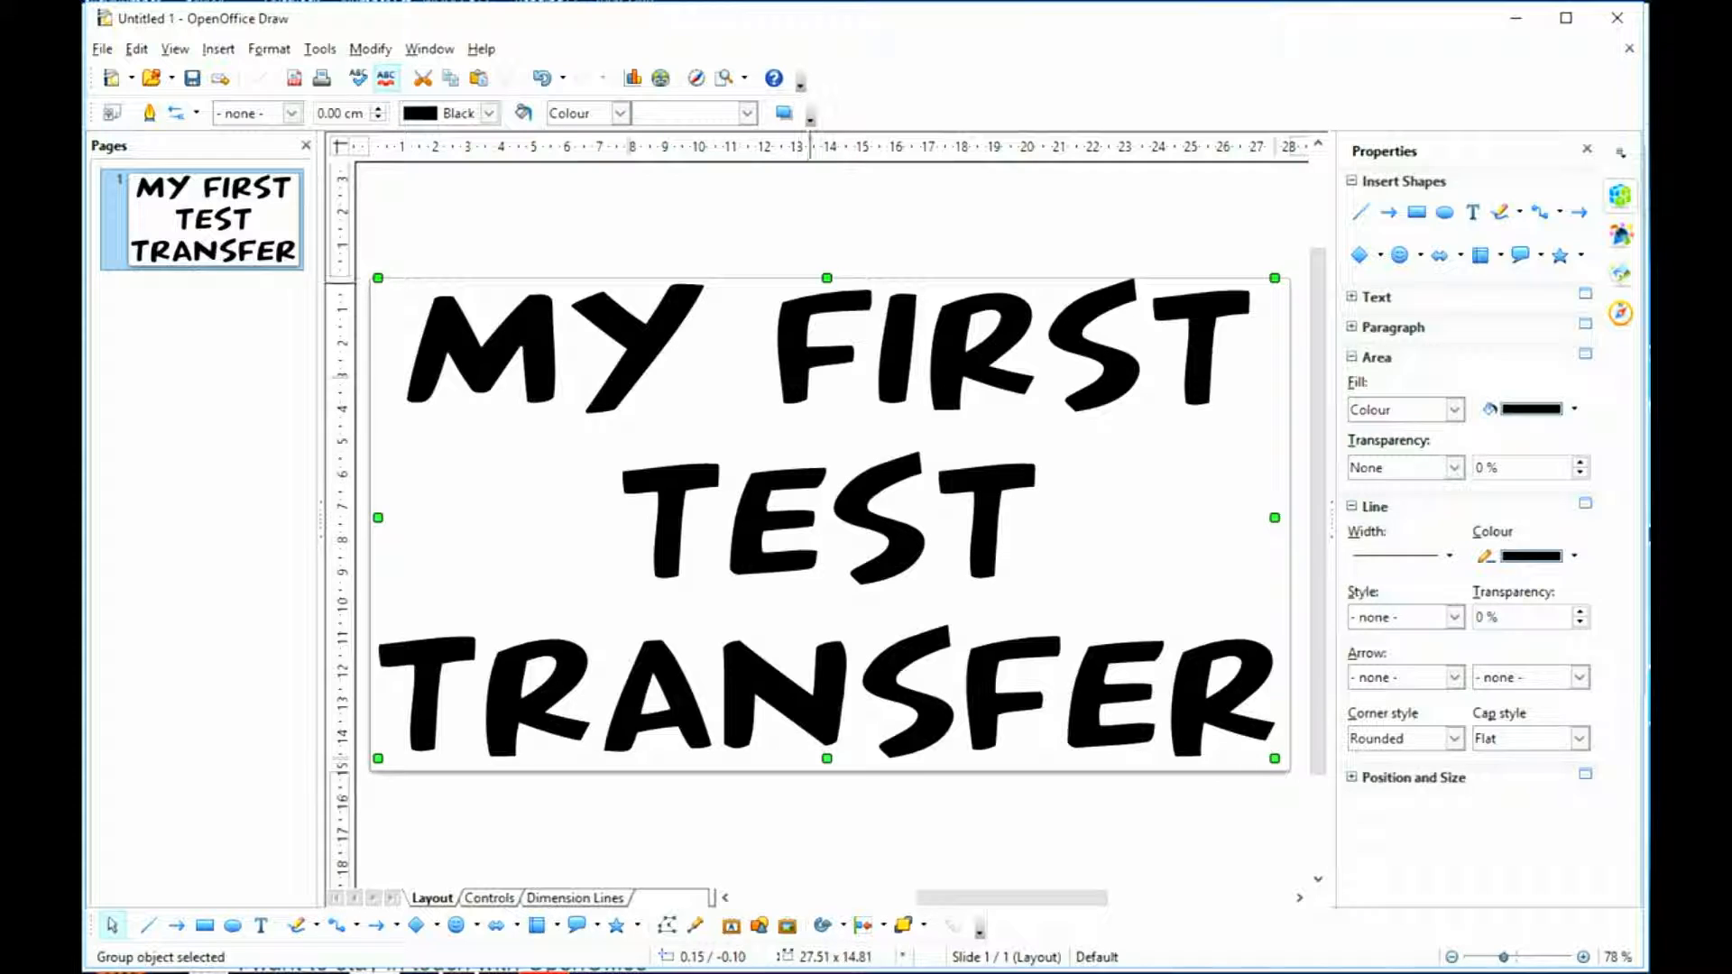
pyautogui.moveTo(826, 278); pyautogui.dragTo(826, 286)
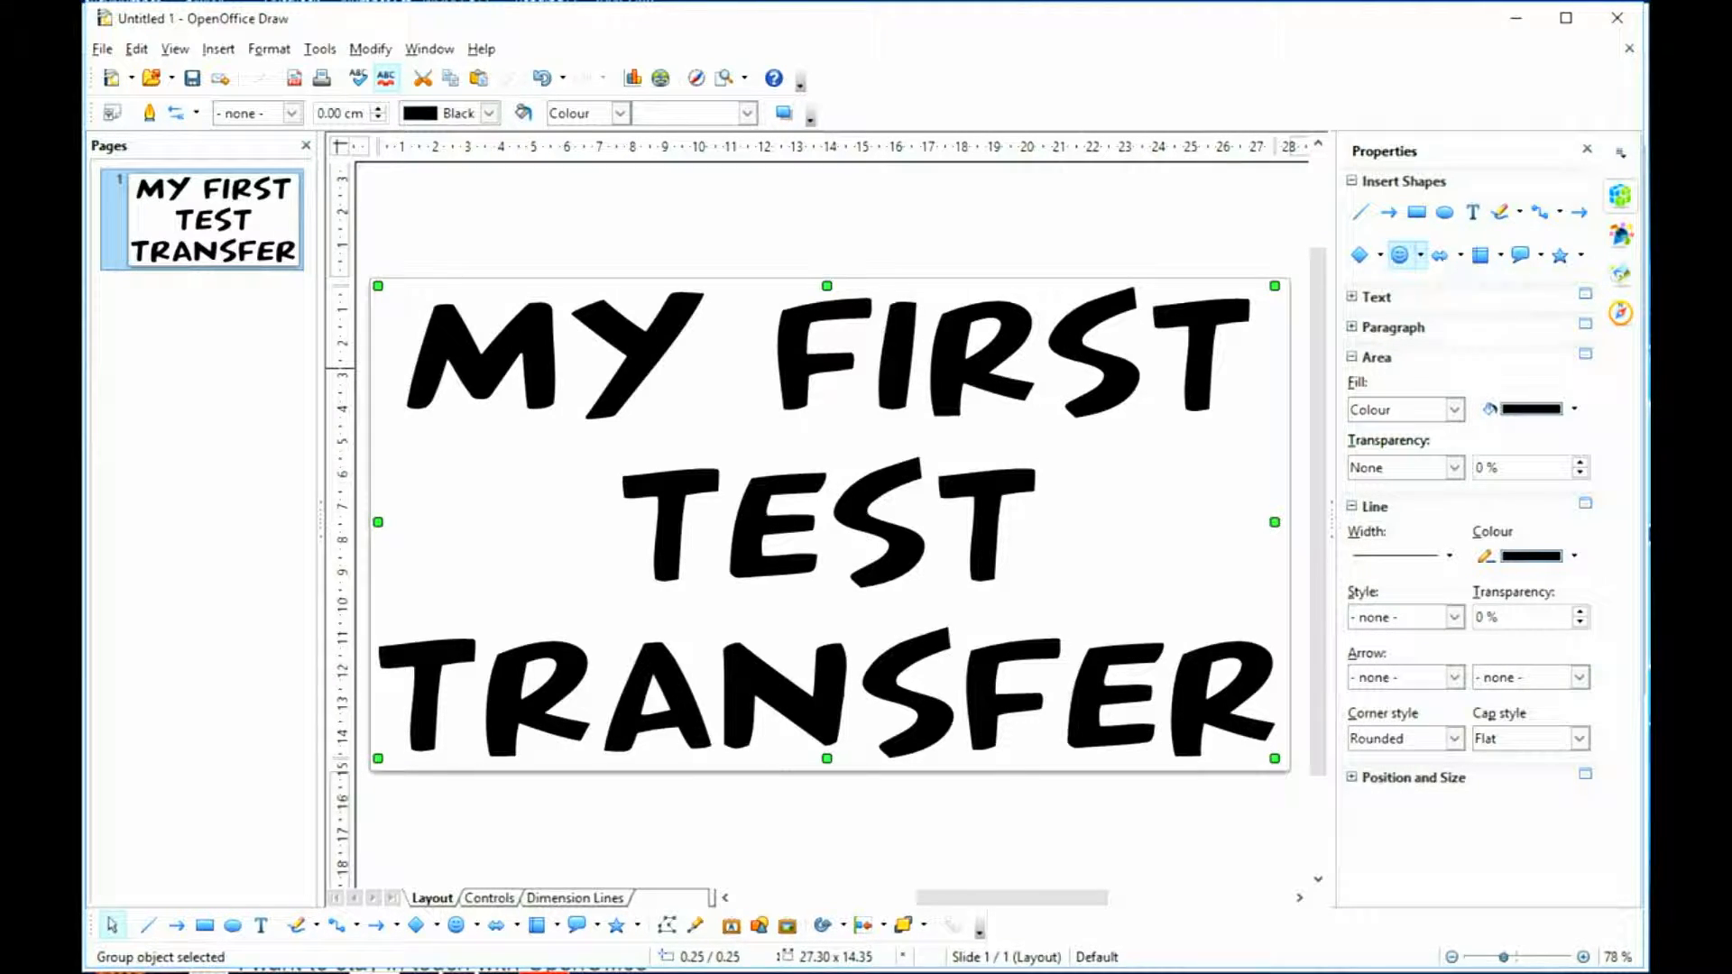
# - Draw a heart about 3.7 × 2.9 cm to the right of the word "TEST" and fill it with black
pyautogui.click(1420, 255)
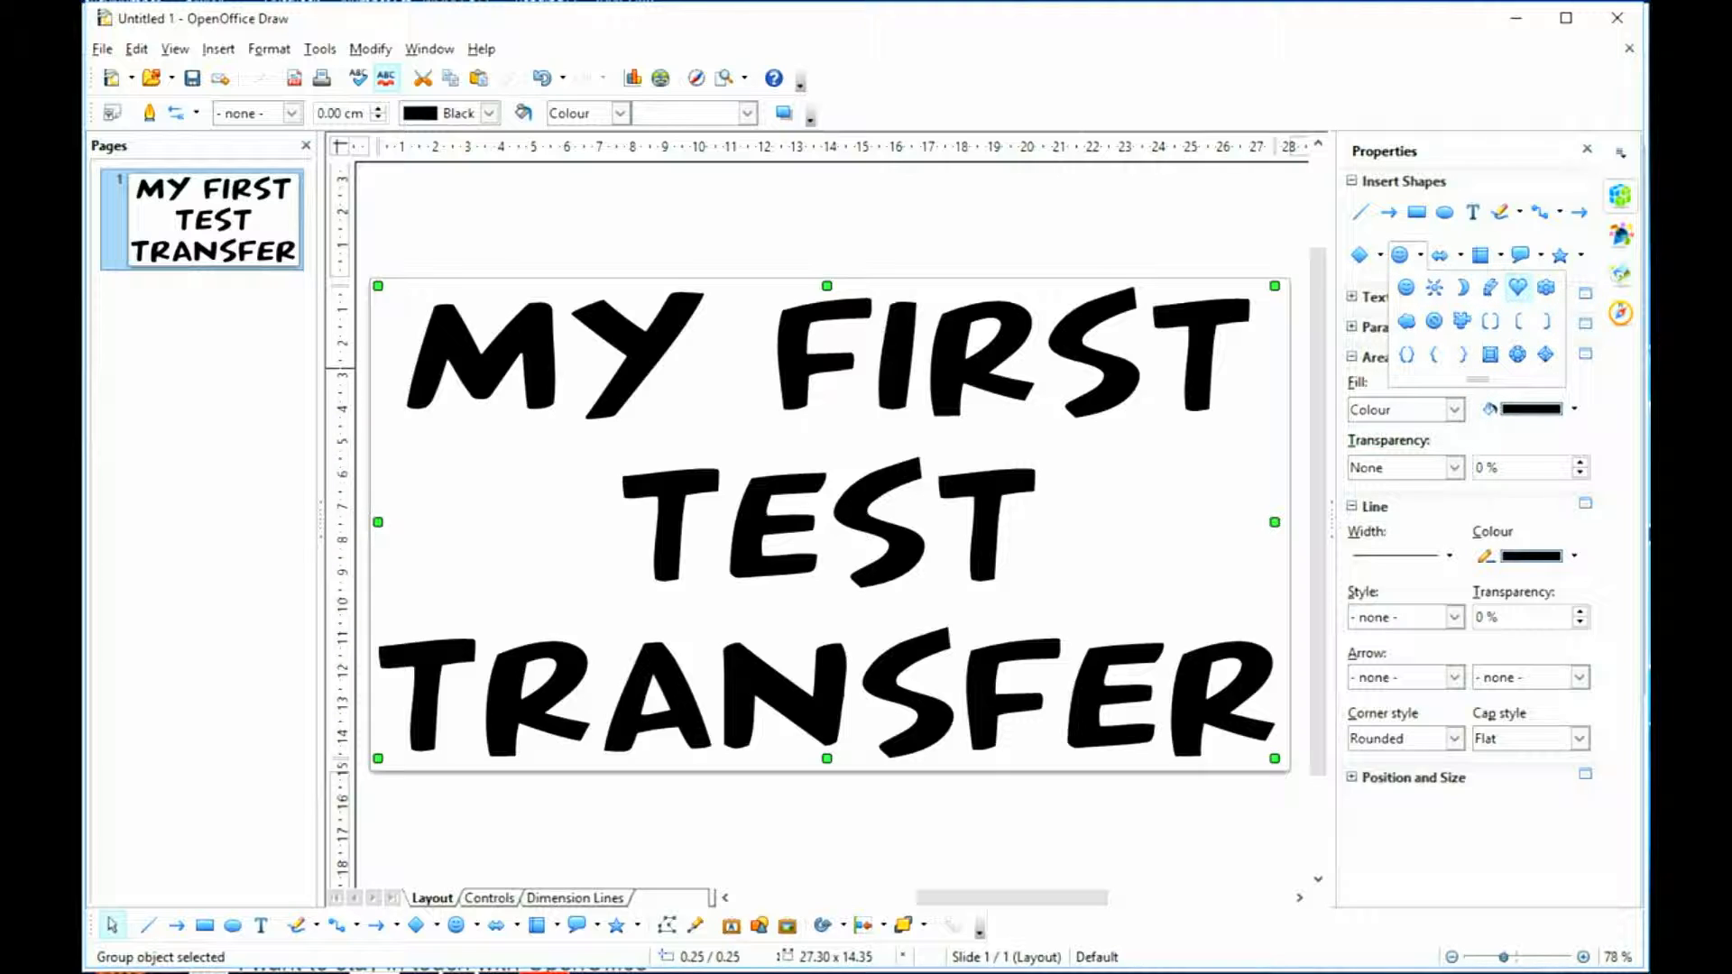
pyautogui.click(1518, 287)
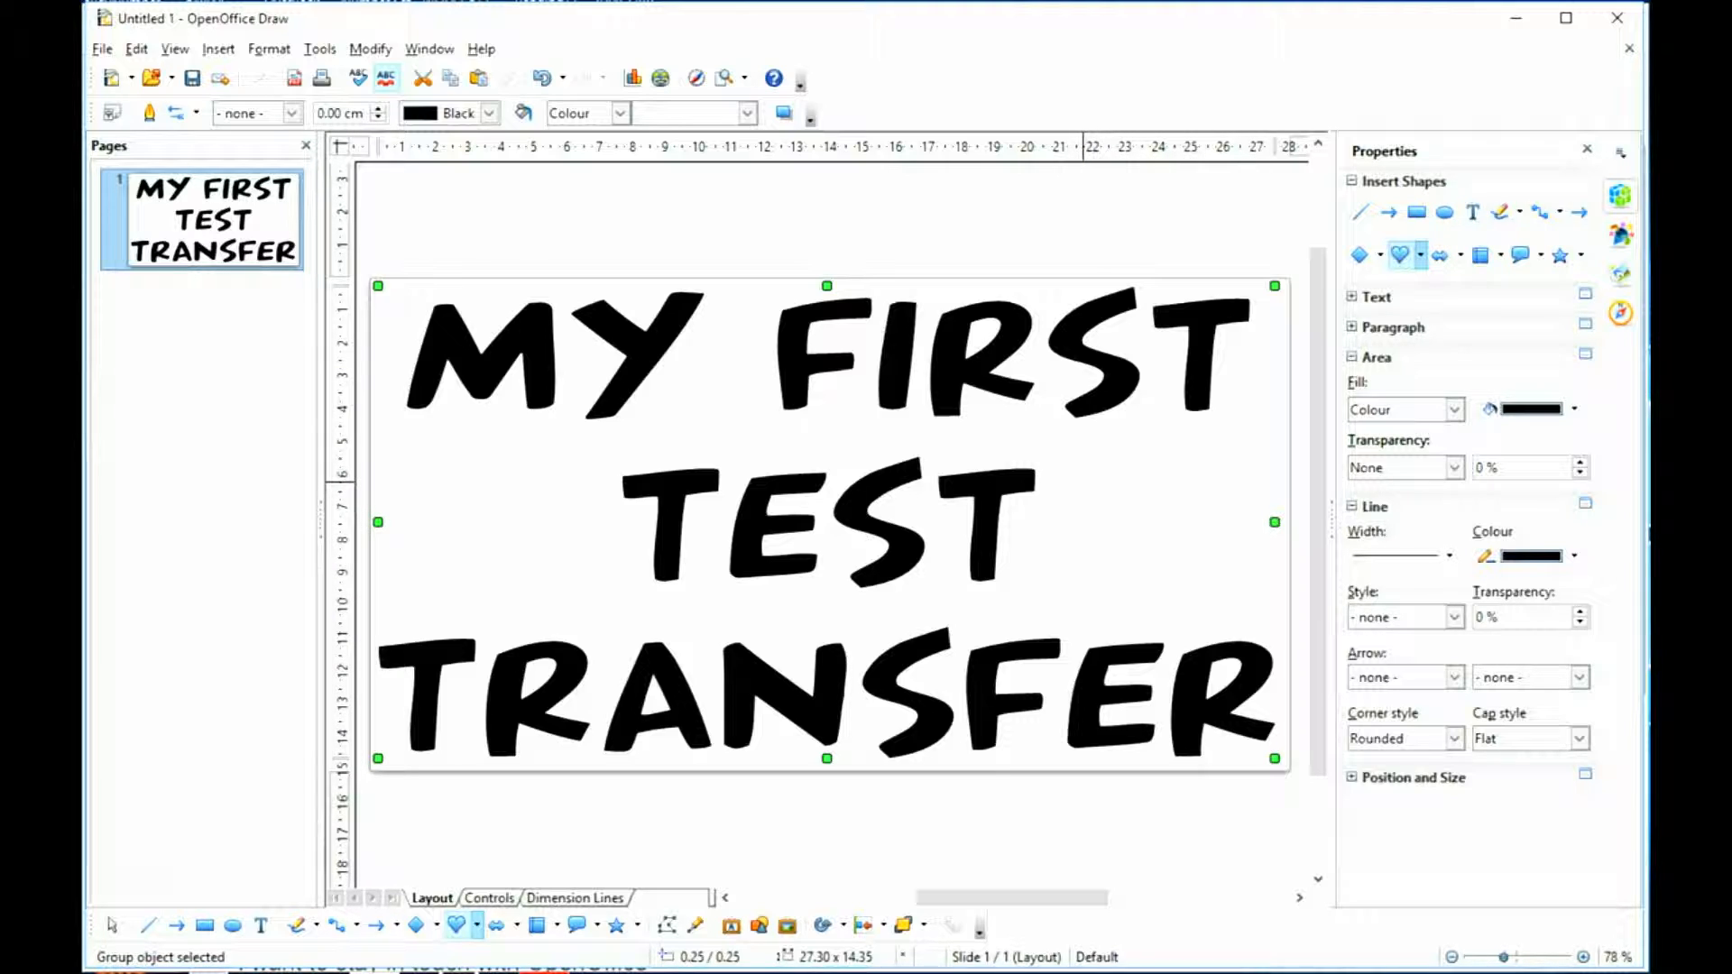
pyautogui.moveTo(1082, 482); pyautogui.dragTo(1204, 580)
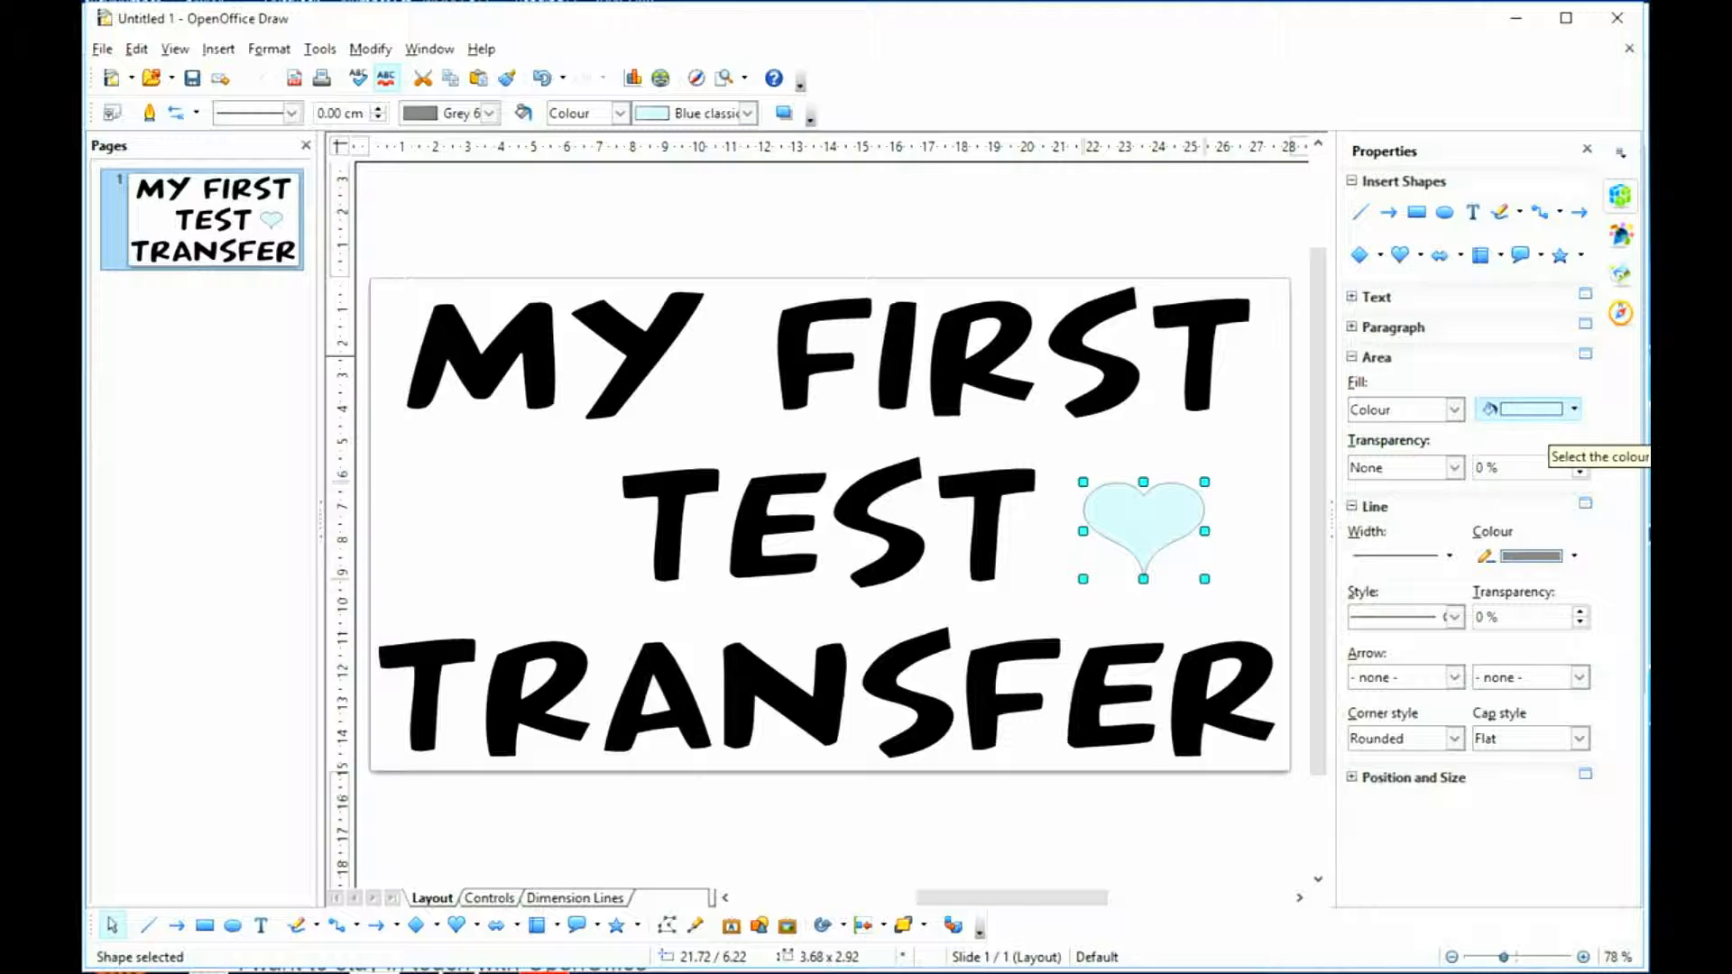
pyautogui.click(1574, 409)
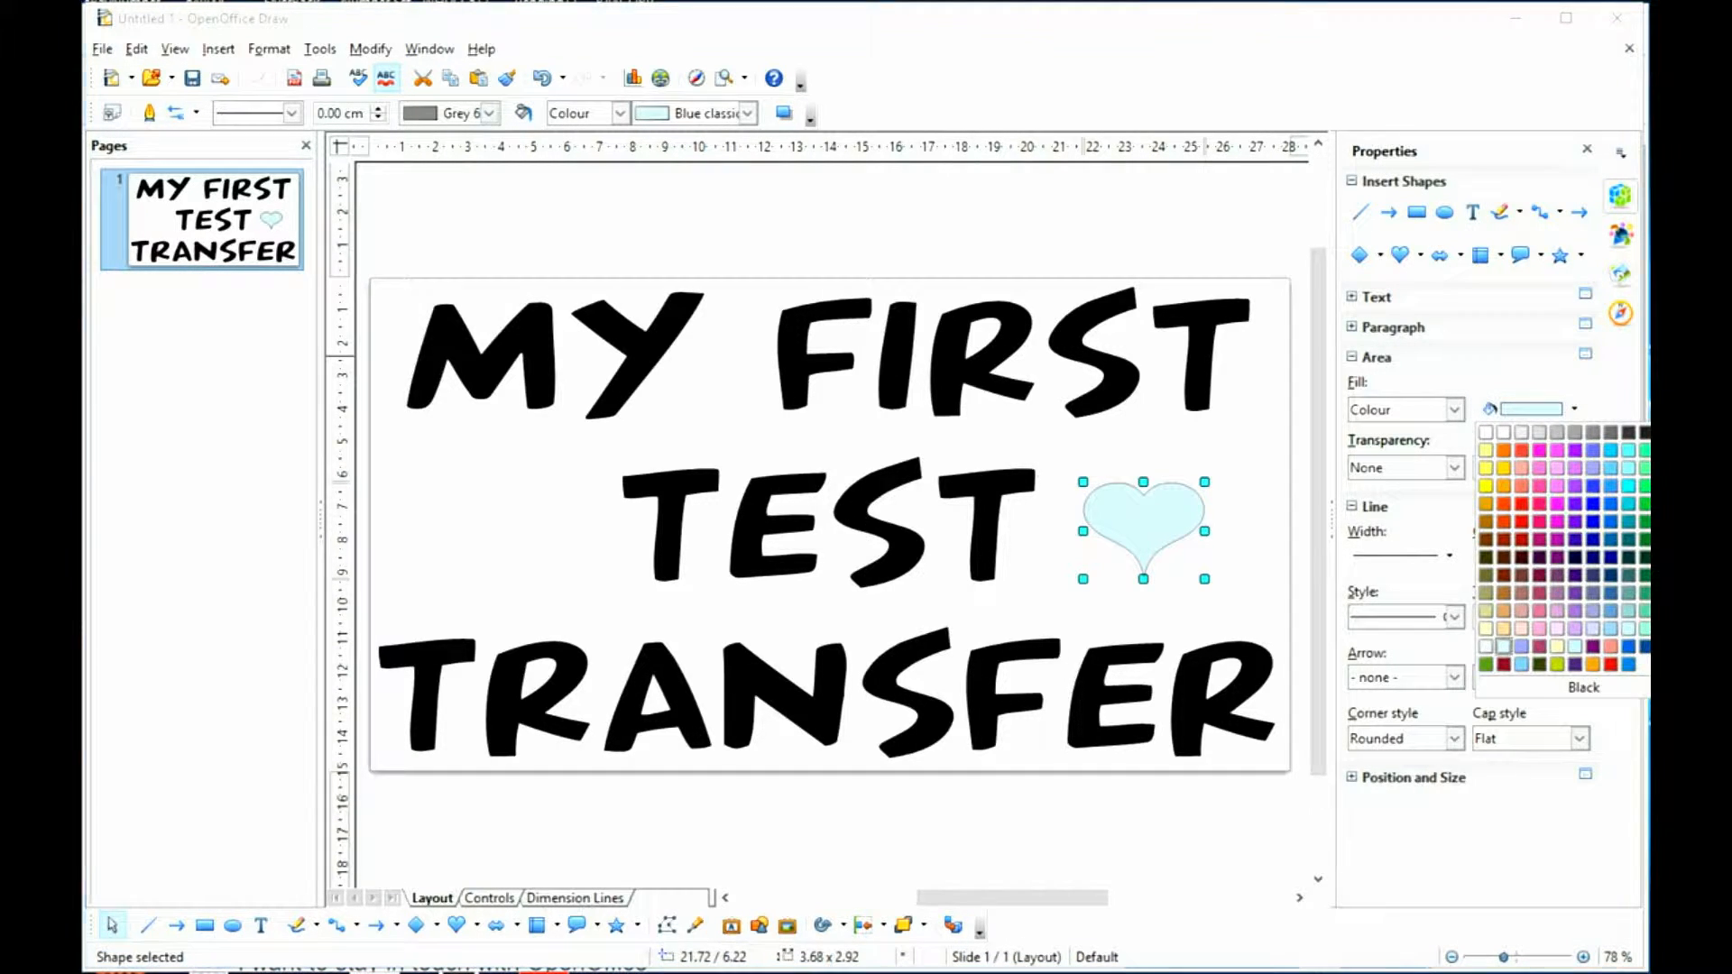
pyautogui.click(1629, 432)
# - Duplicate the black heart and place the copy to the left of the word "TEST"
pyautogui.rightClick(1162, 522)
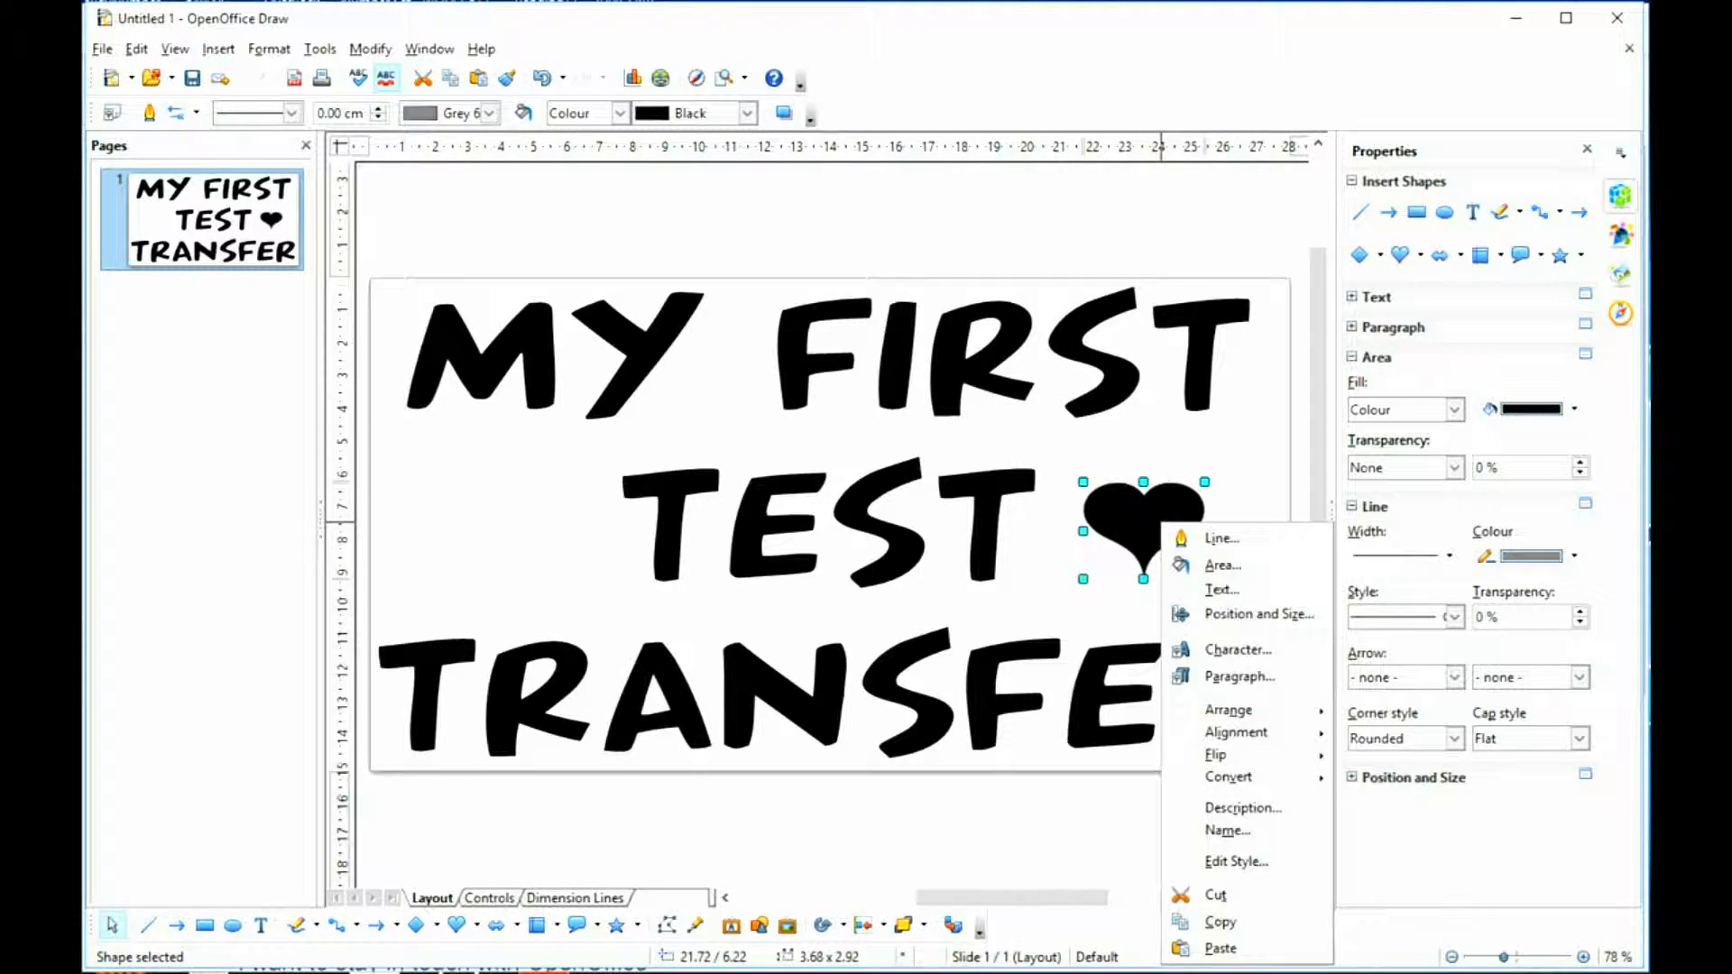
pyautogui.click(1220, 922)
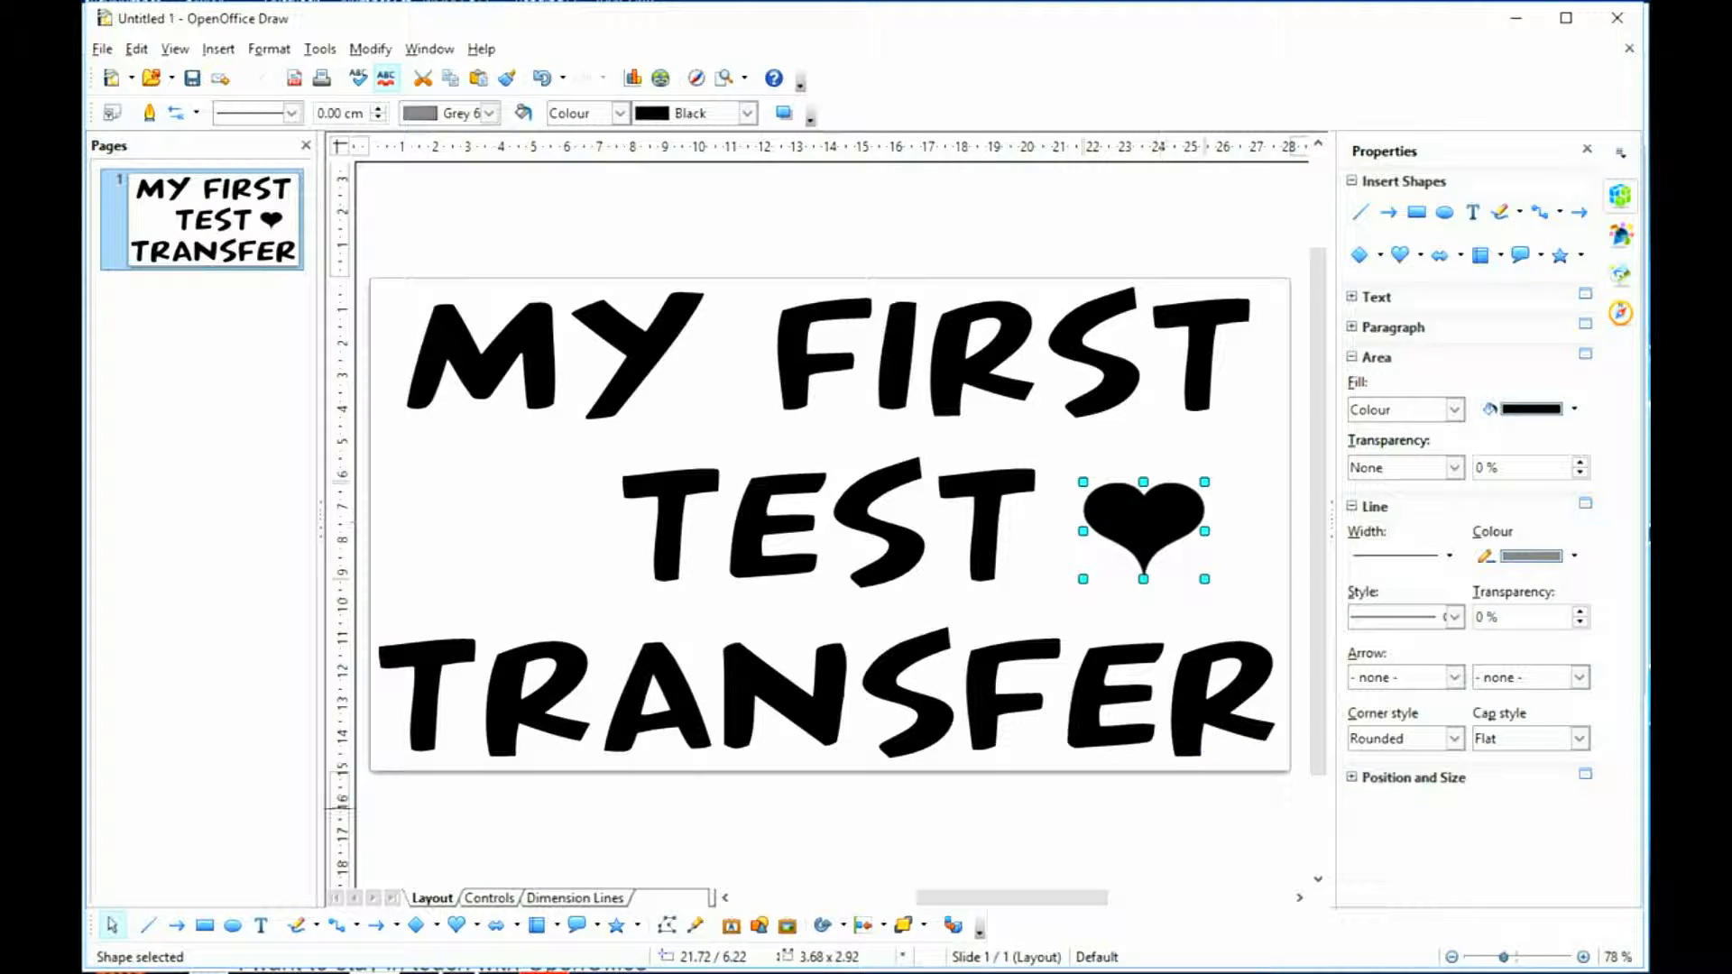
pyautogui.rightClick(1034, 575)
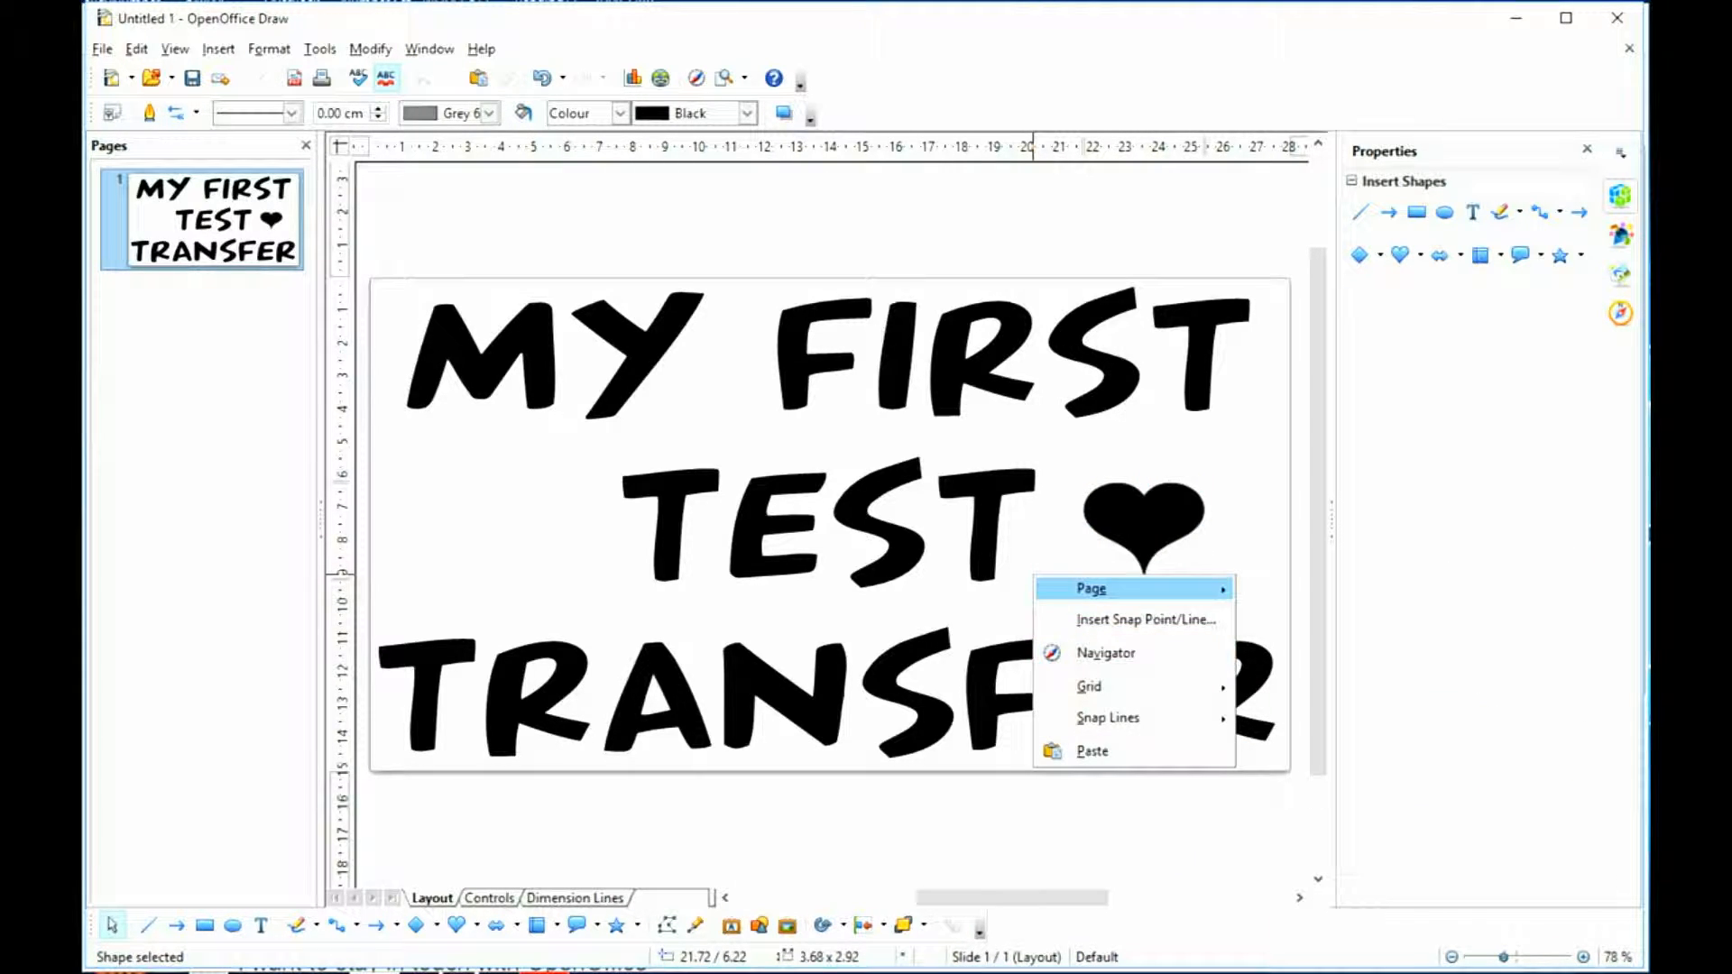
pyautogui.click(1093, 751)
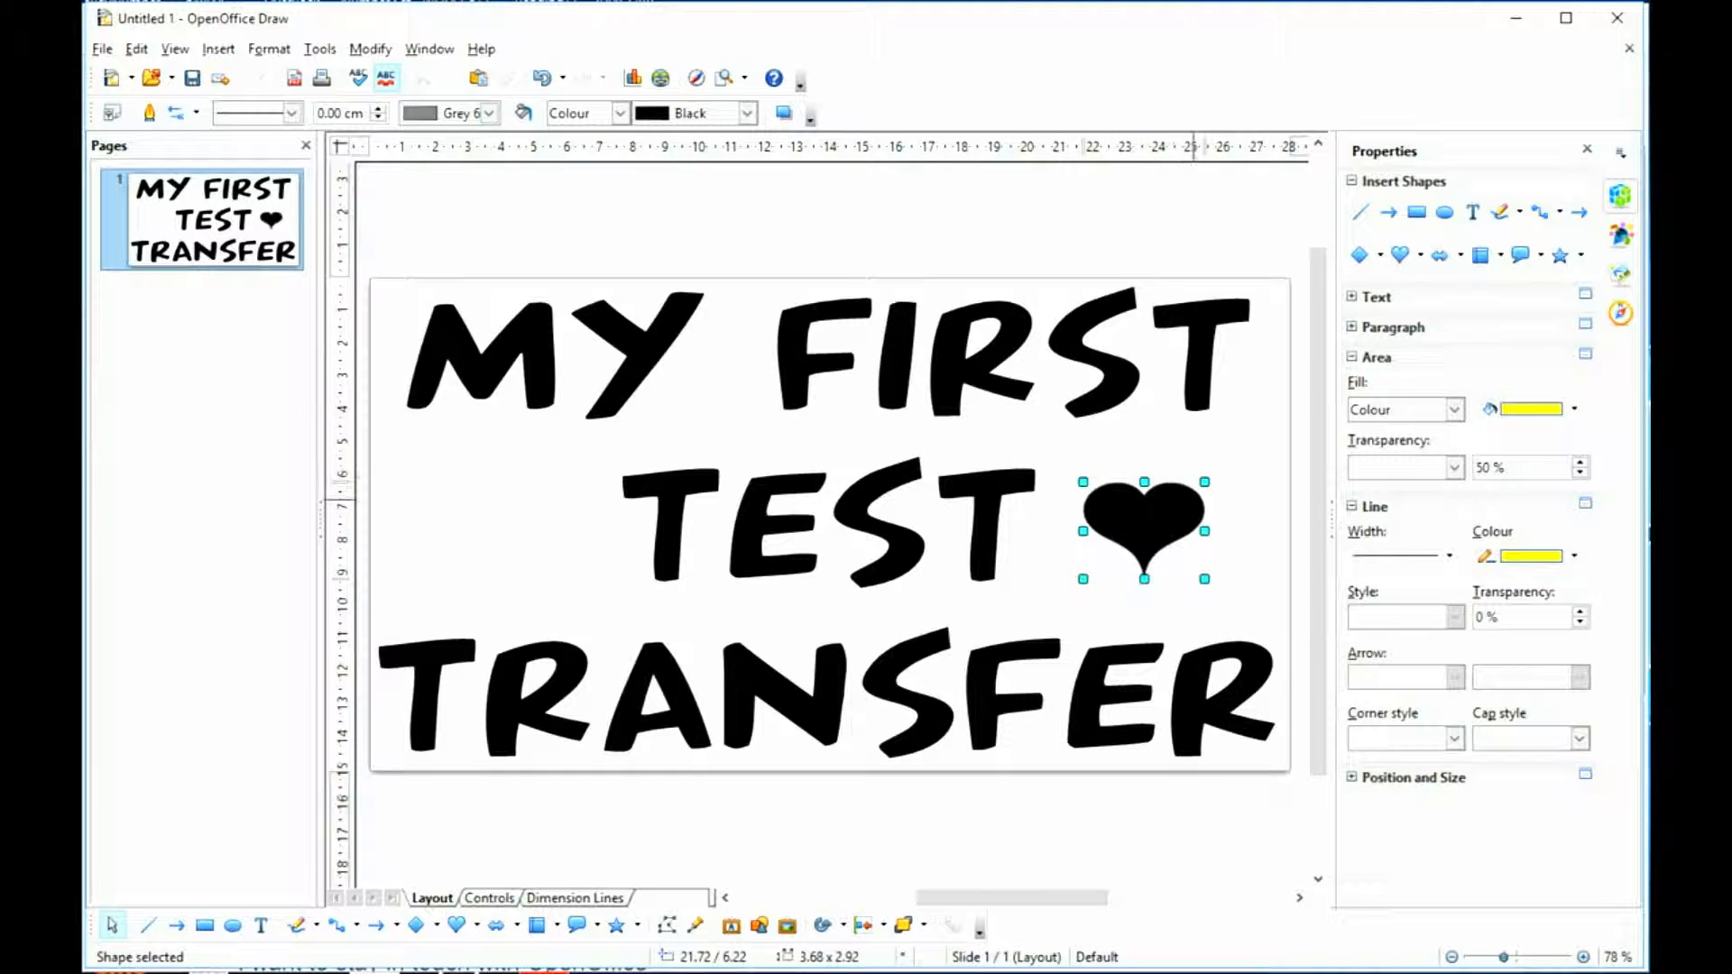
pyautogui.moveTo(1155, 525); pyautogui.dragTo(524, 533)
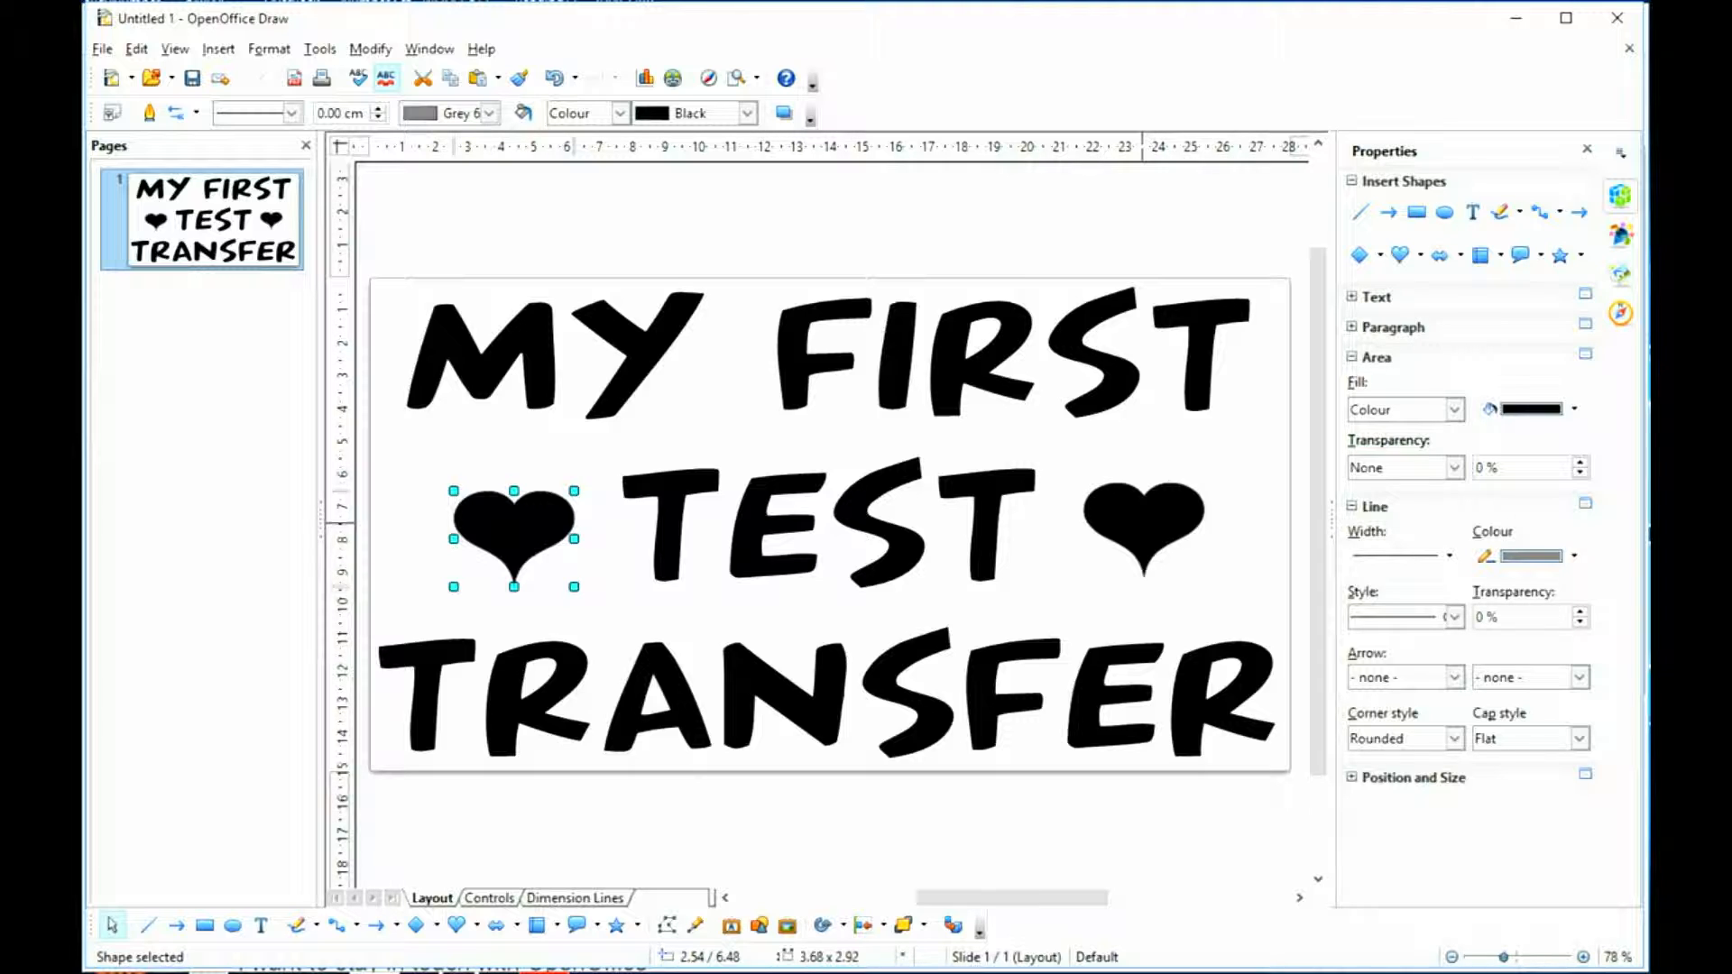
# - Select both hearts and align them by their top edges
pyautogui.keyDown('shift'); pyautogui.click(1142, 523); pyautogui.keyUp('shift')
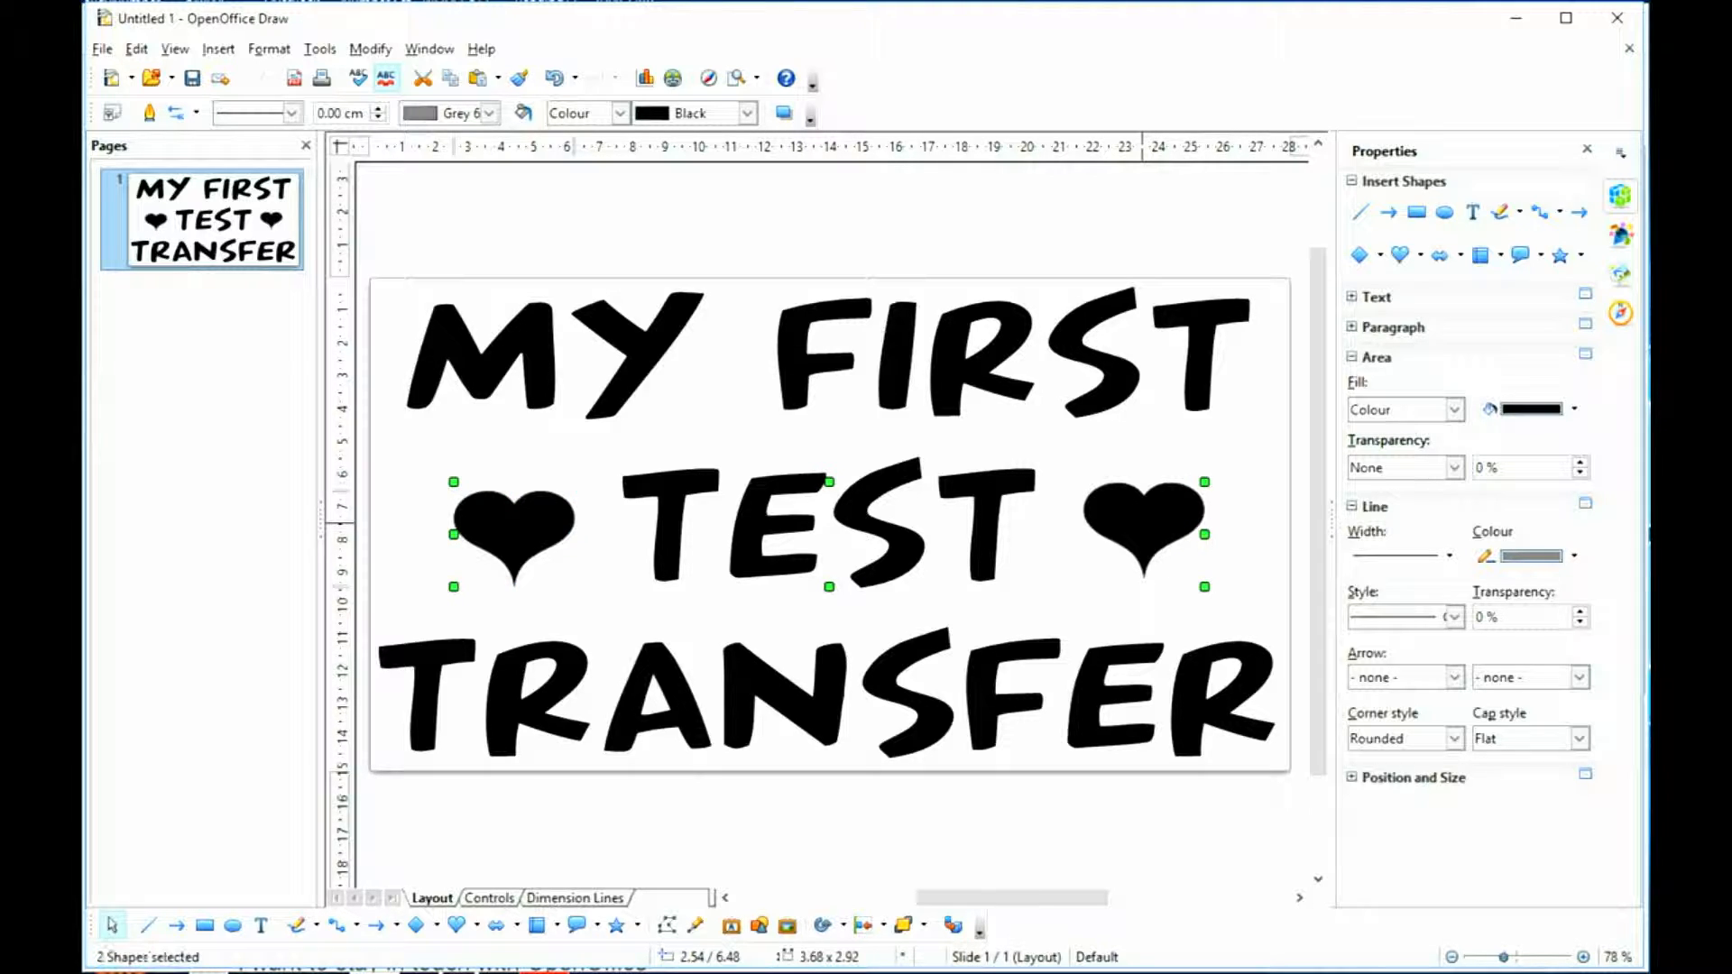
pyautogui.click(1137, 523)
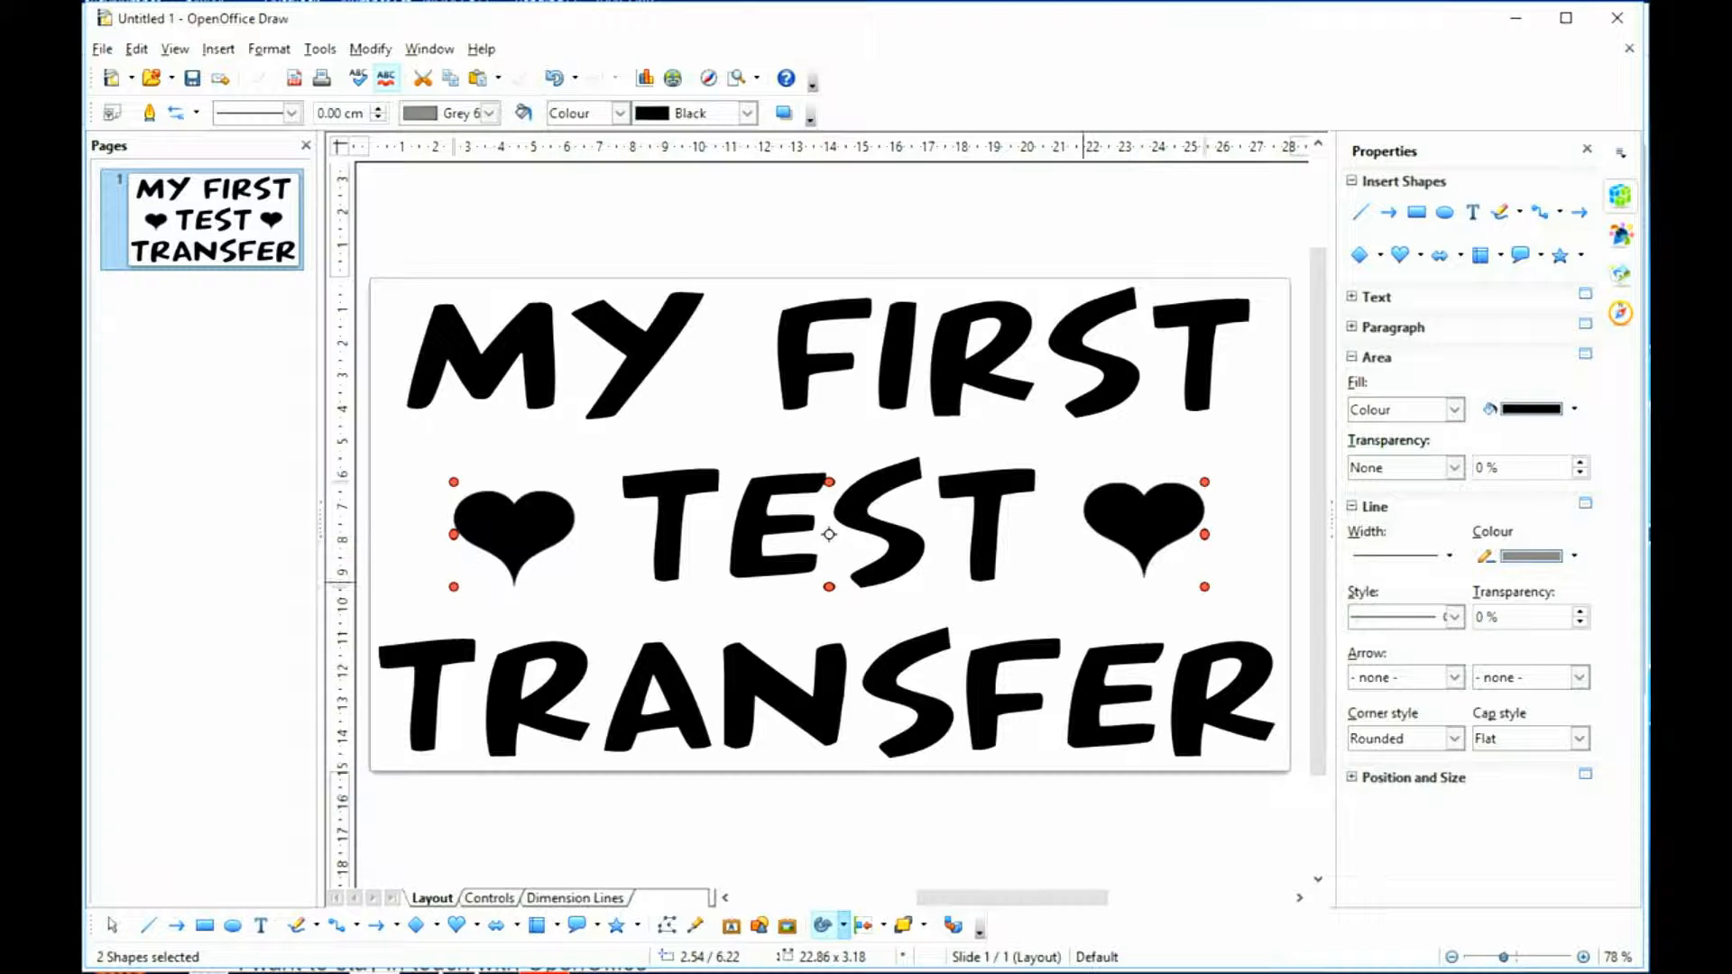
pyautogui.click(1088, 569)
pyautogui.click(1149, 517)
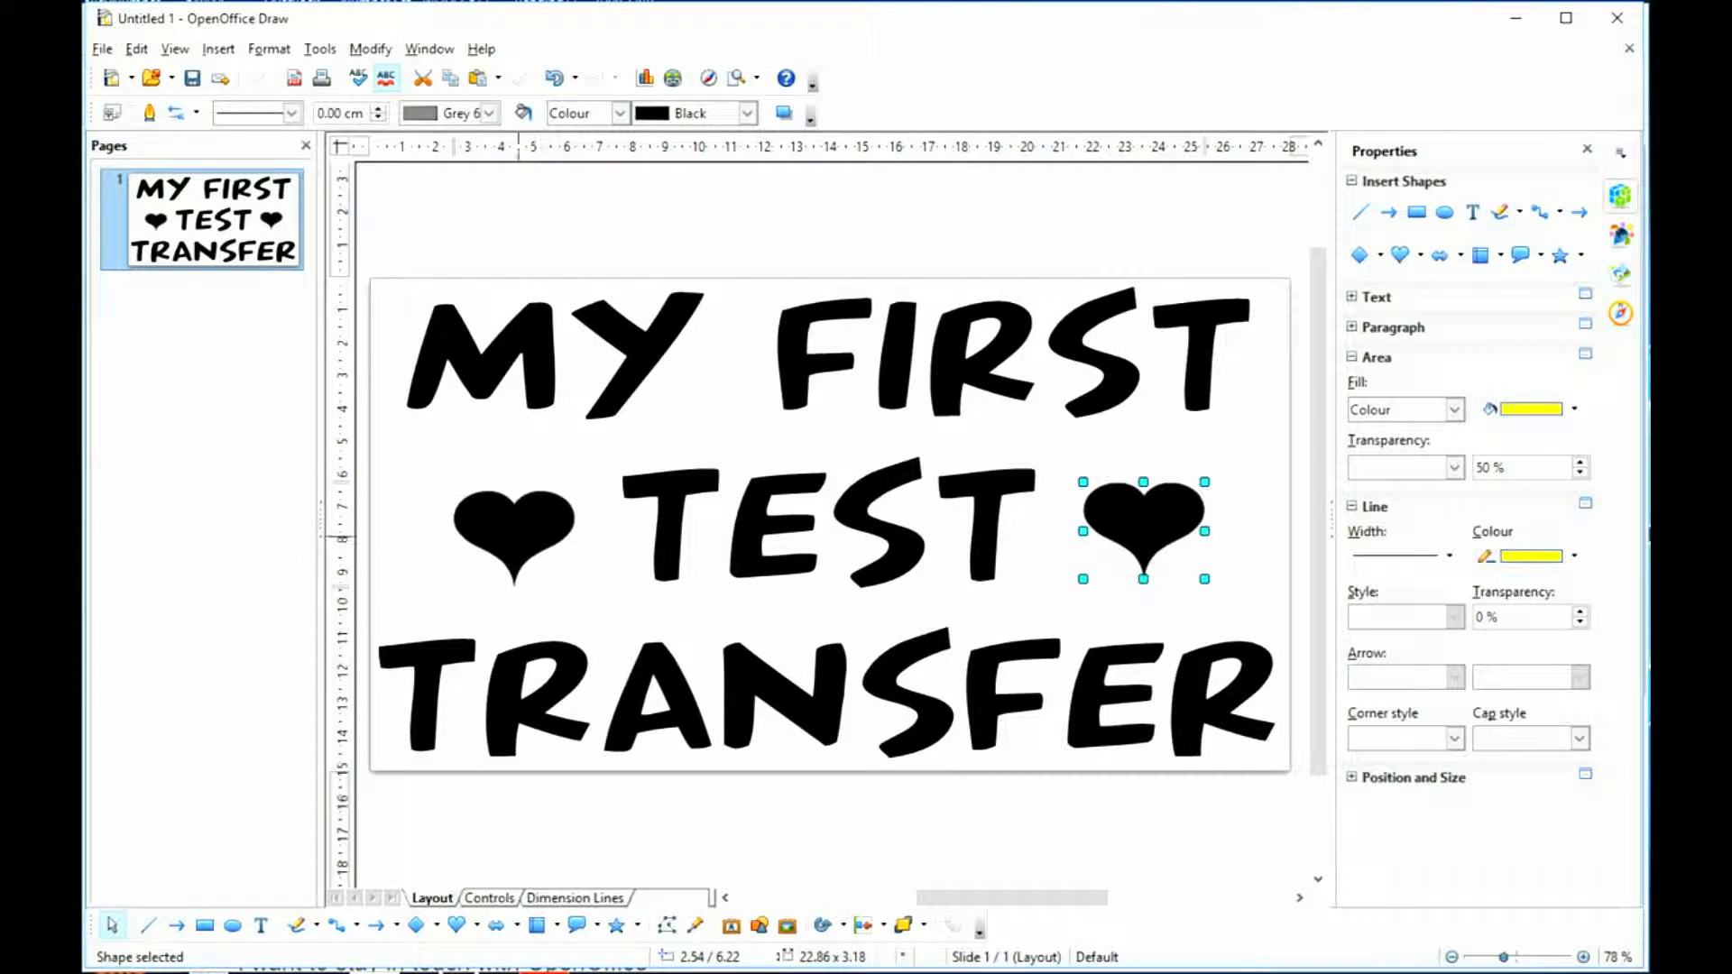
pyautogui.keyDown('shift'); pyautogui.click(519, 537); pyautogui.keyUp('shift')
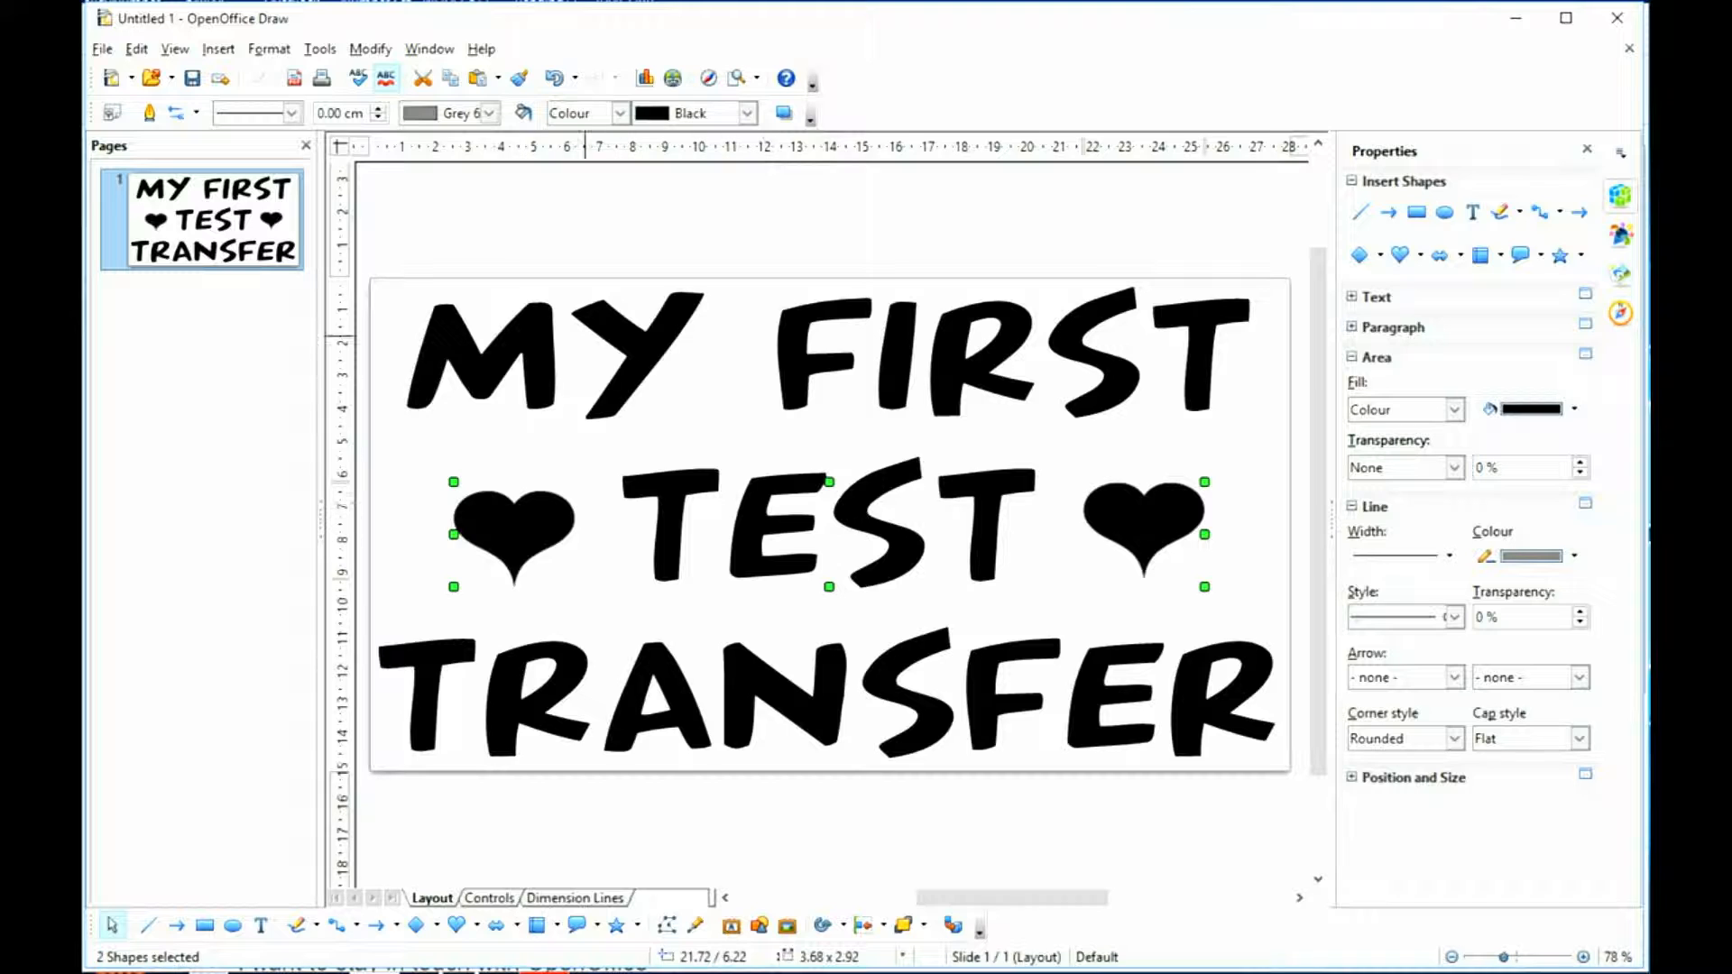
pyautogui.click(371, 49)
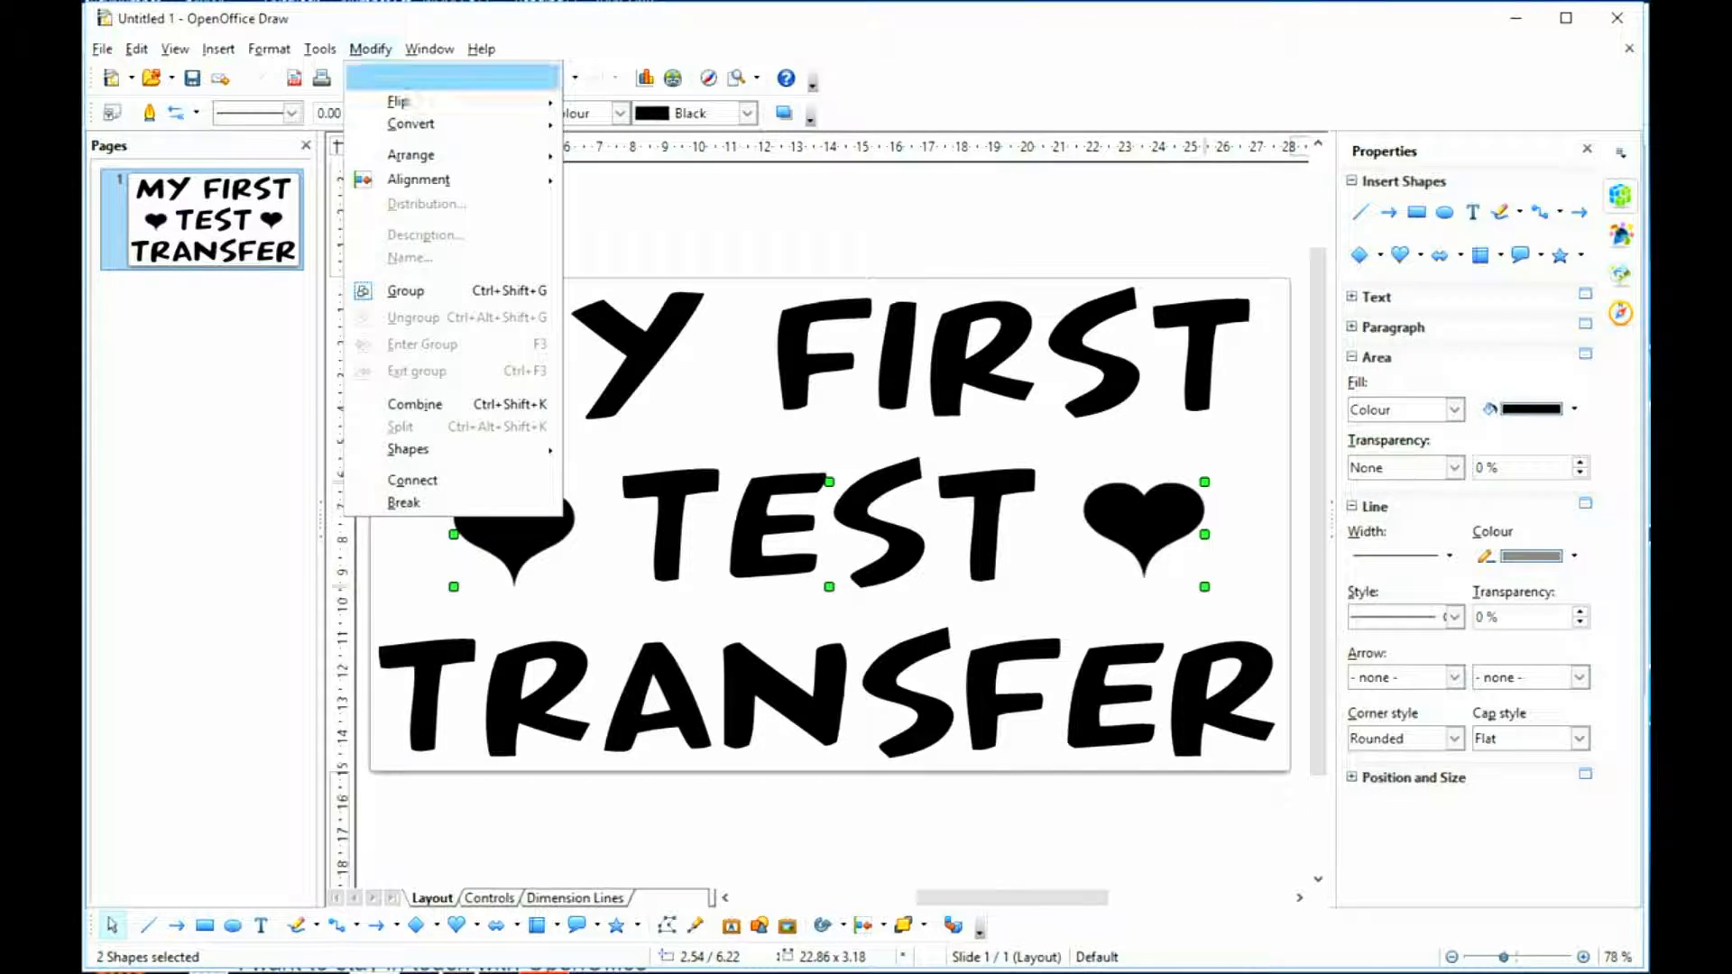
pyautogui.moveTo(420, 180)
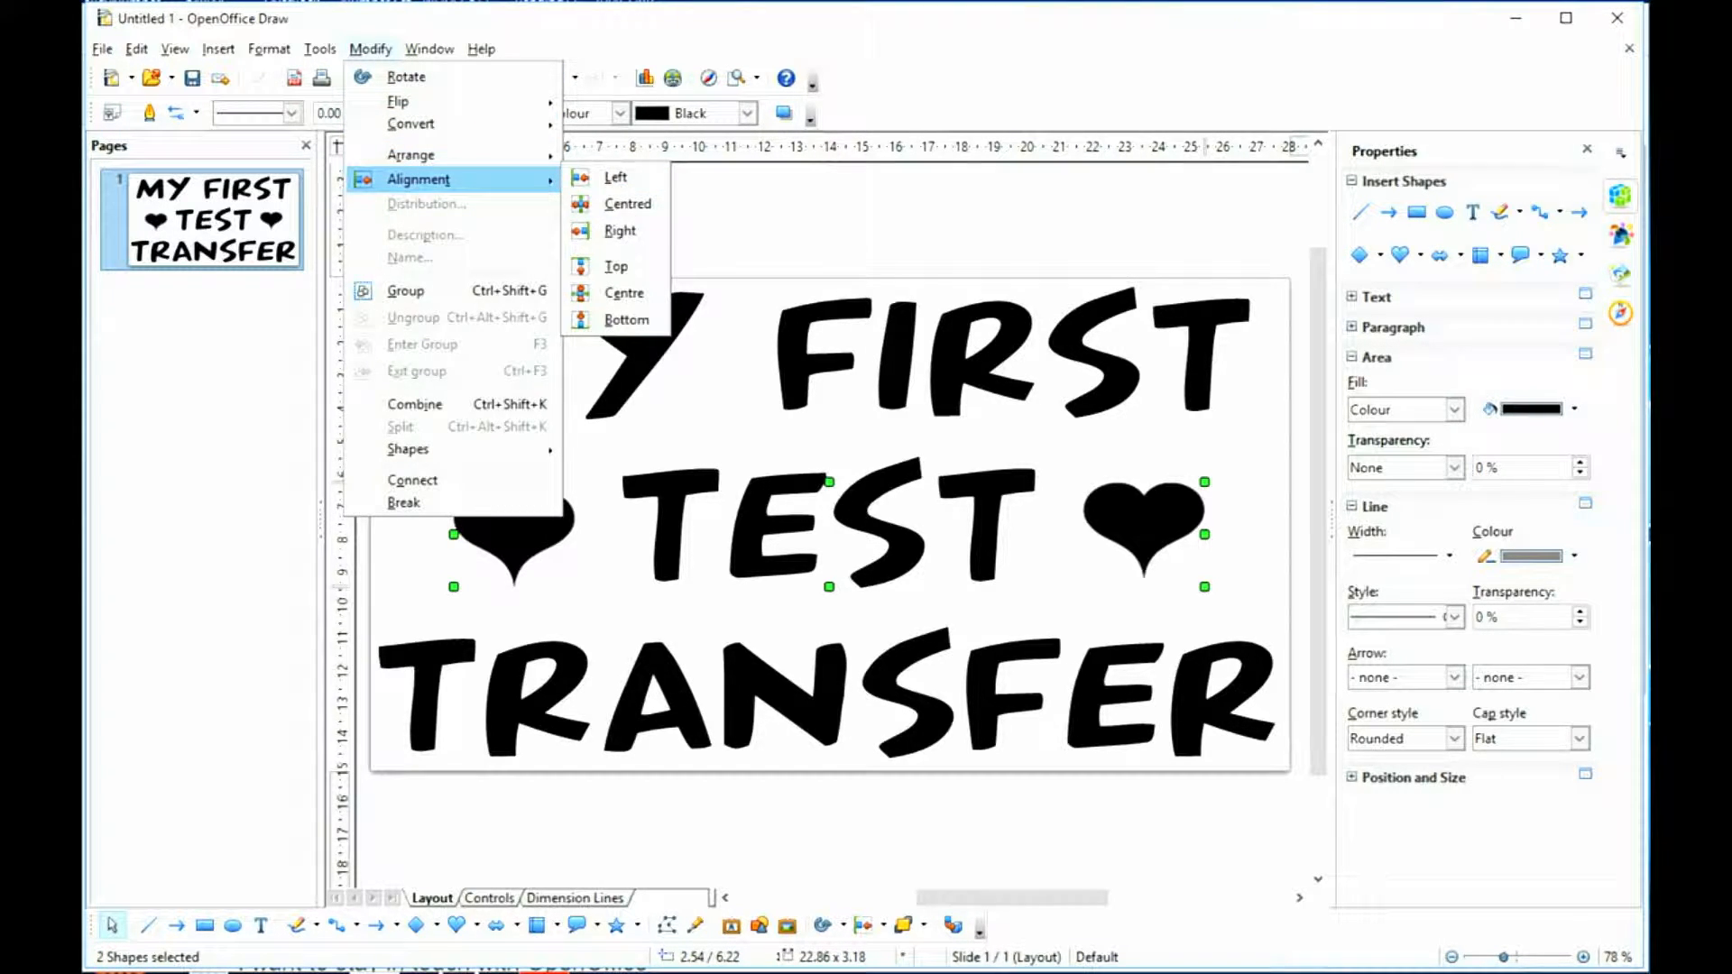
pyautogui.click(616, 266)
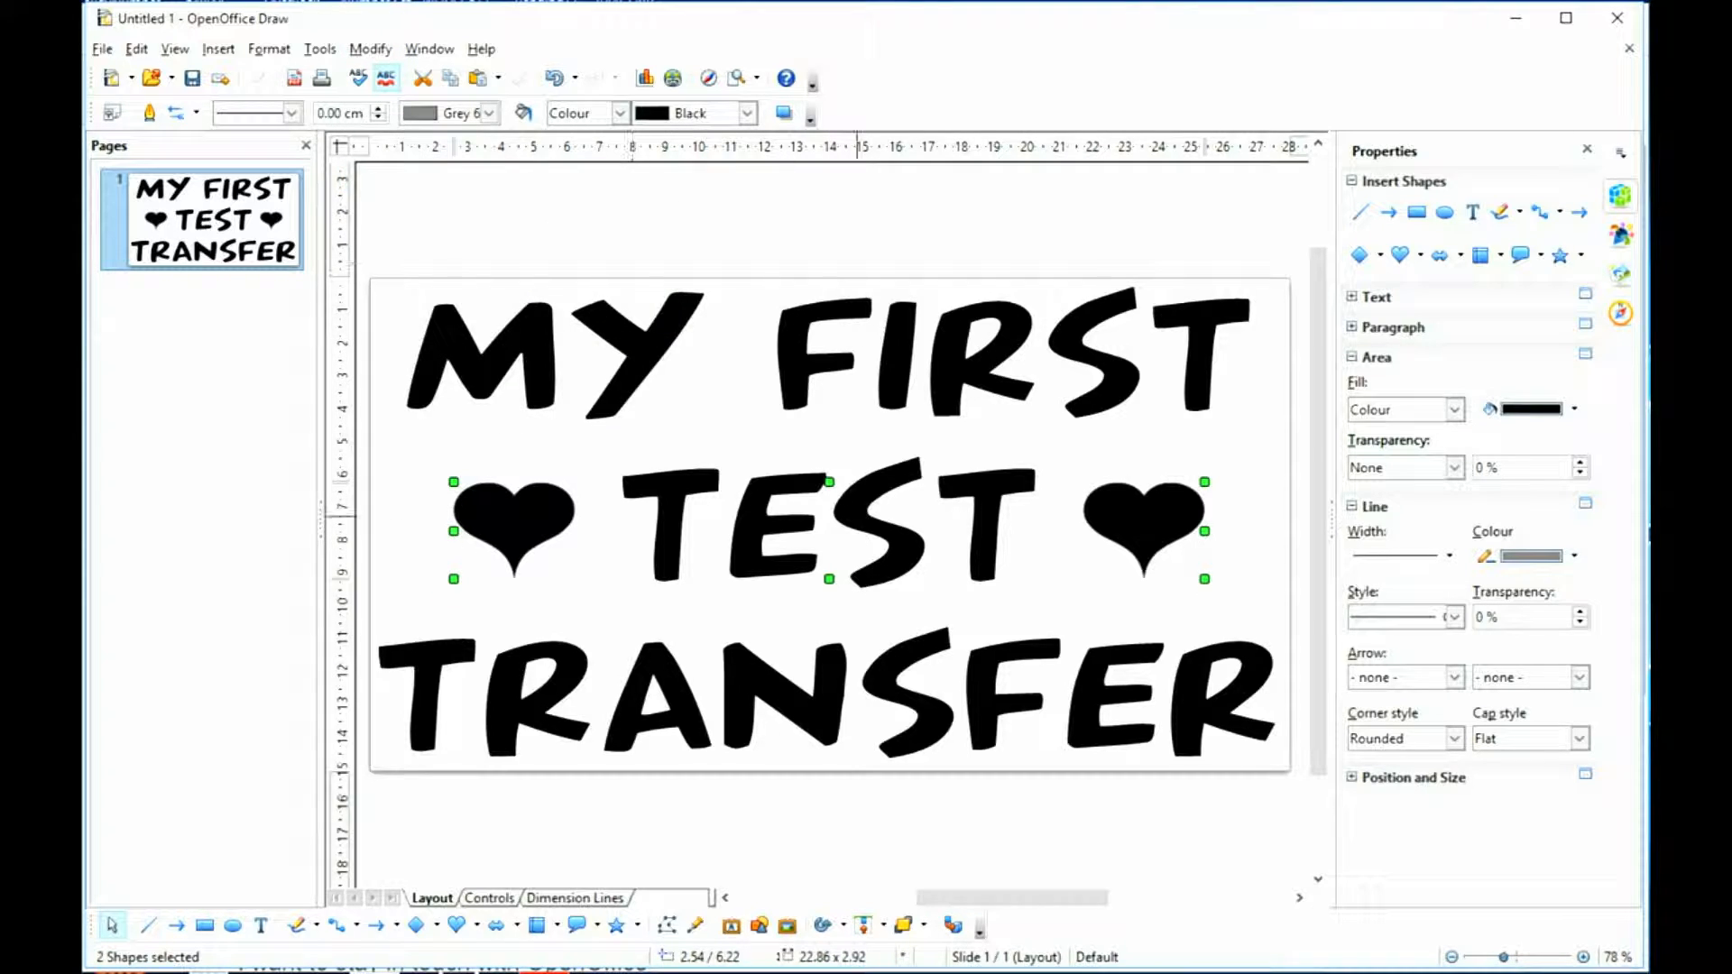
pyautogui.click(1269, 491)
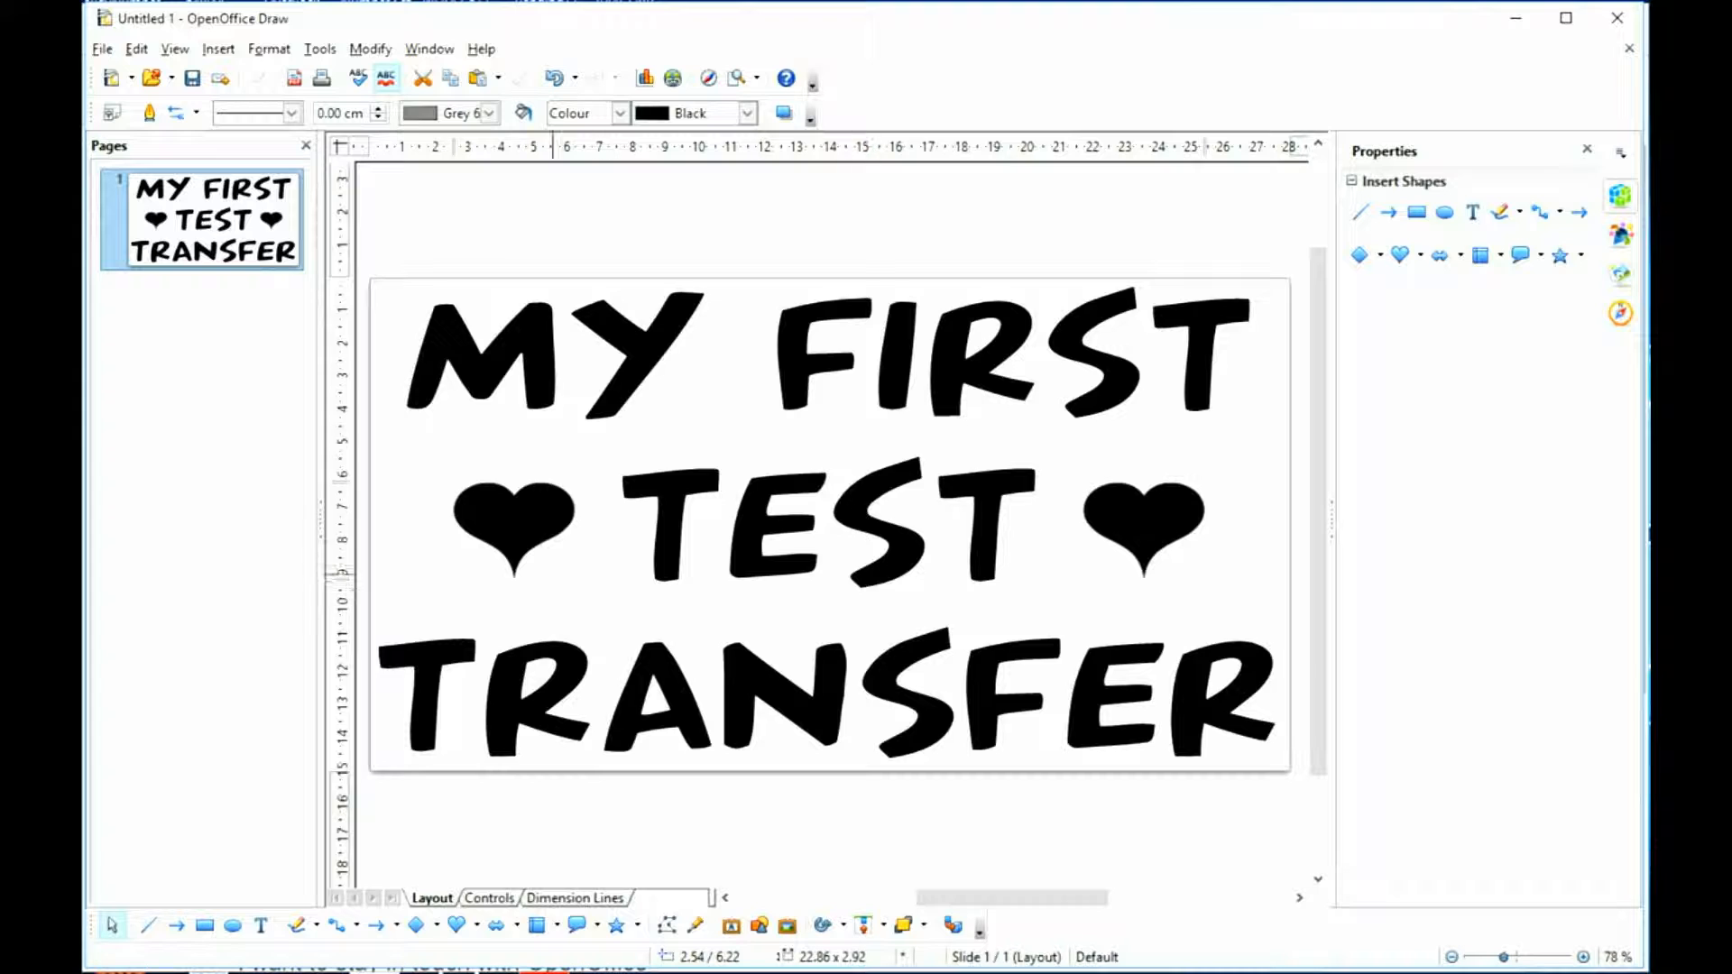
# - Convert the heart left of "TEST" and the heart right of it to contours, one at a time
pyautogui.click(517, 521)
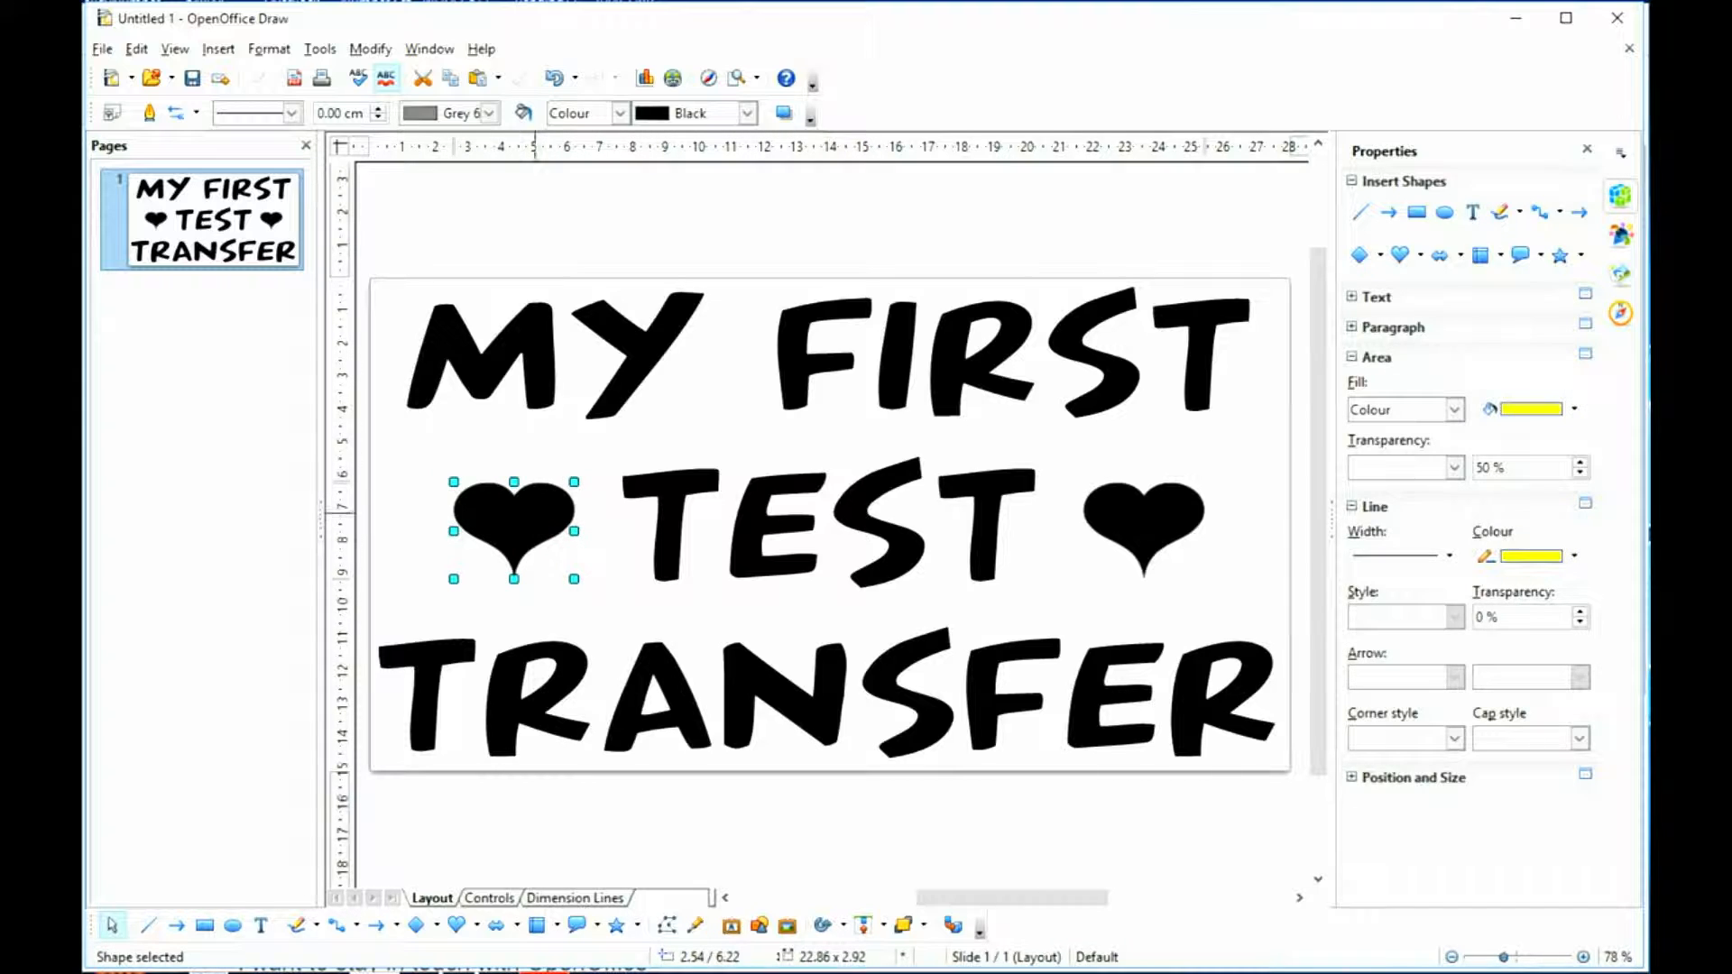
pyautogui.click(370, 50)
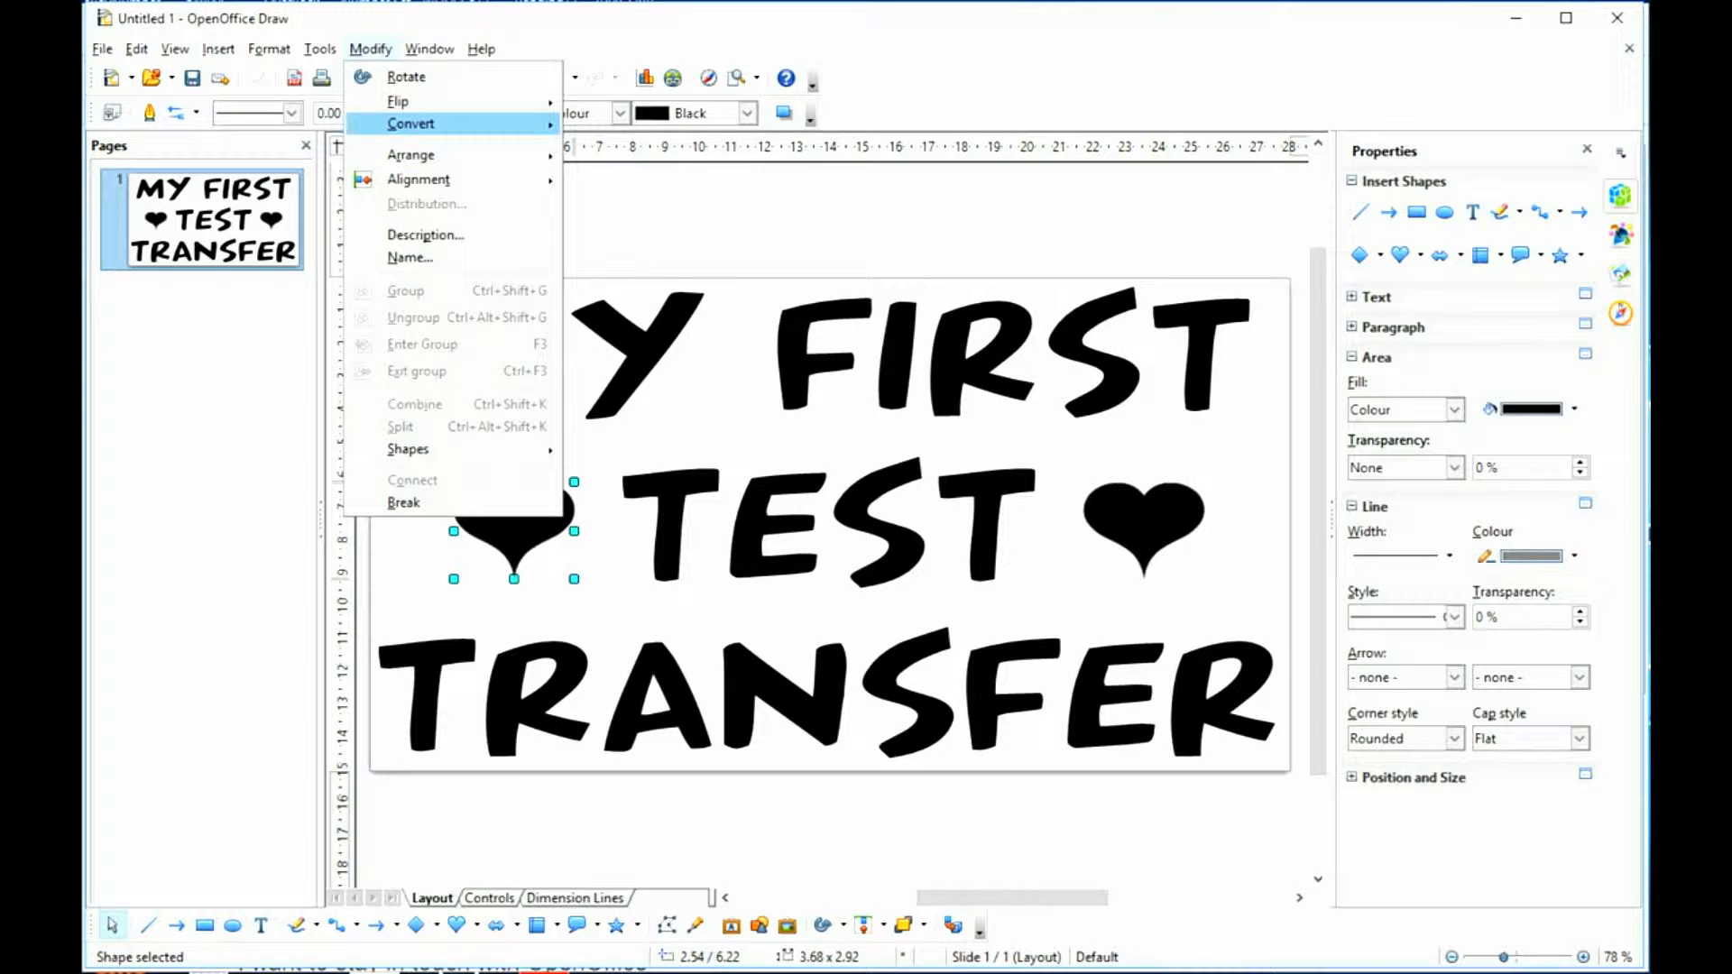
pyautogui.moveTo(411, 124)
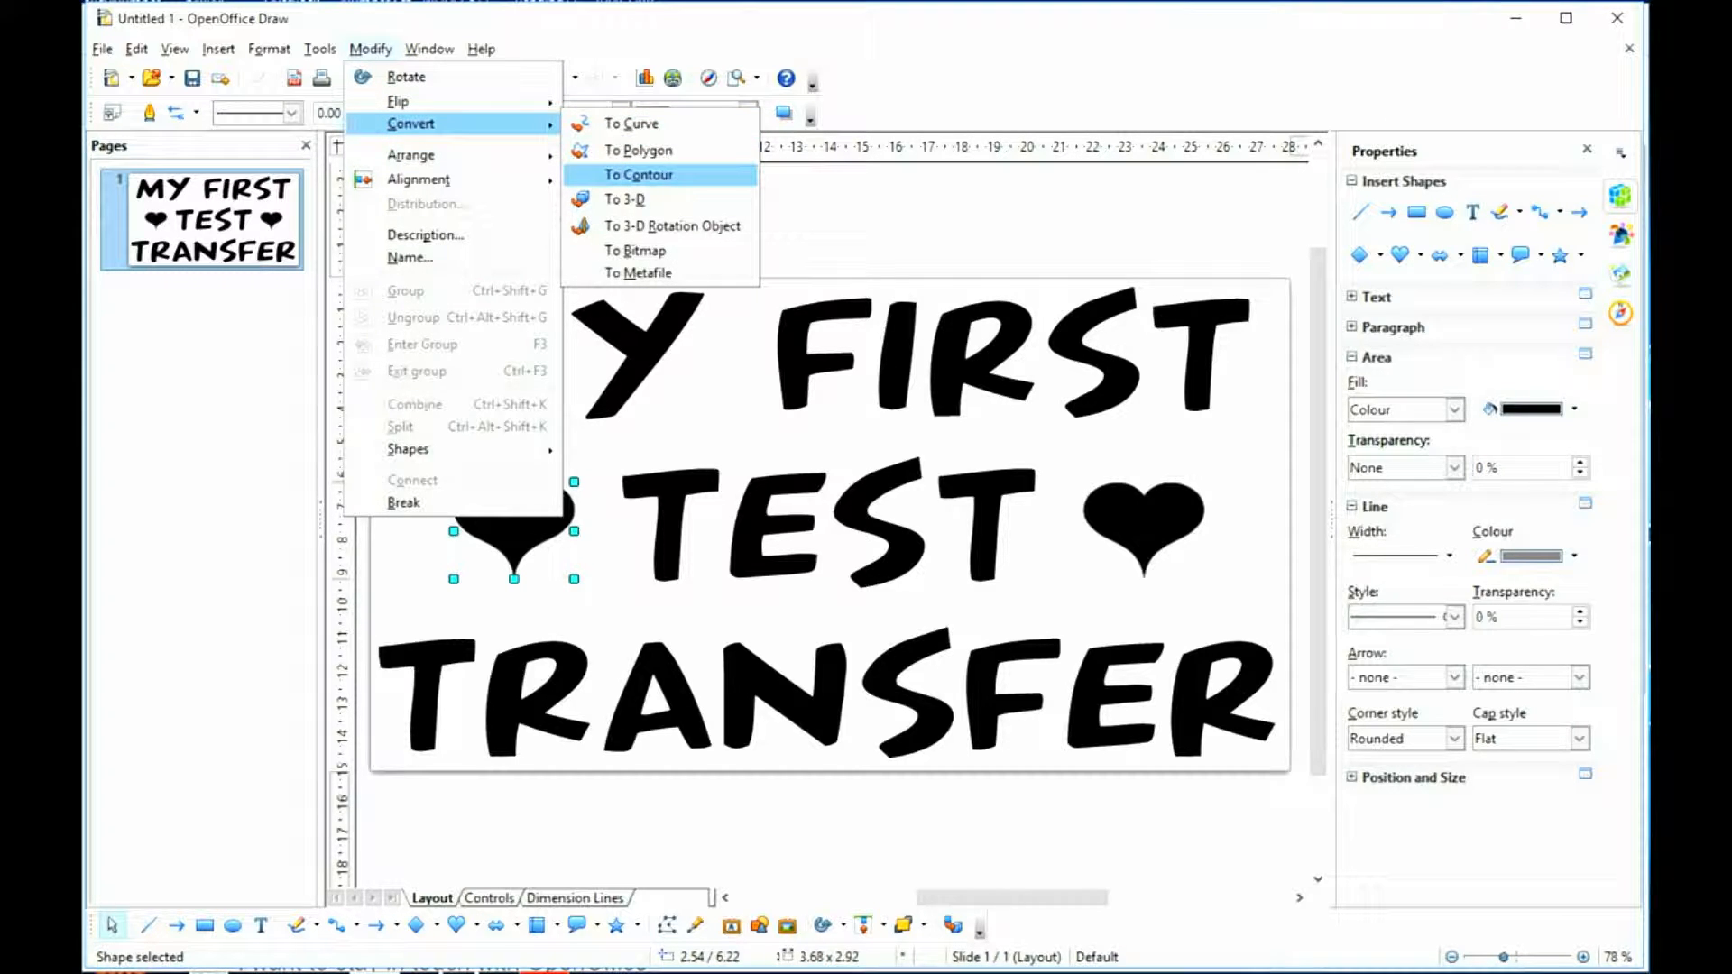
pyautogui.click(638, 174)
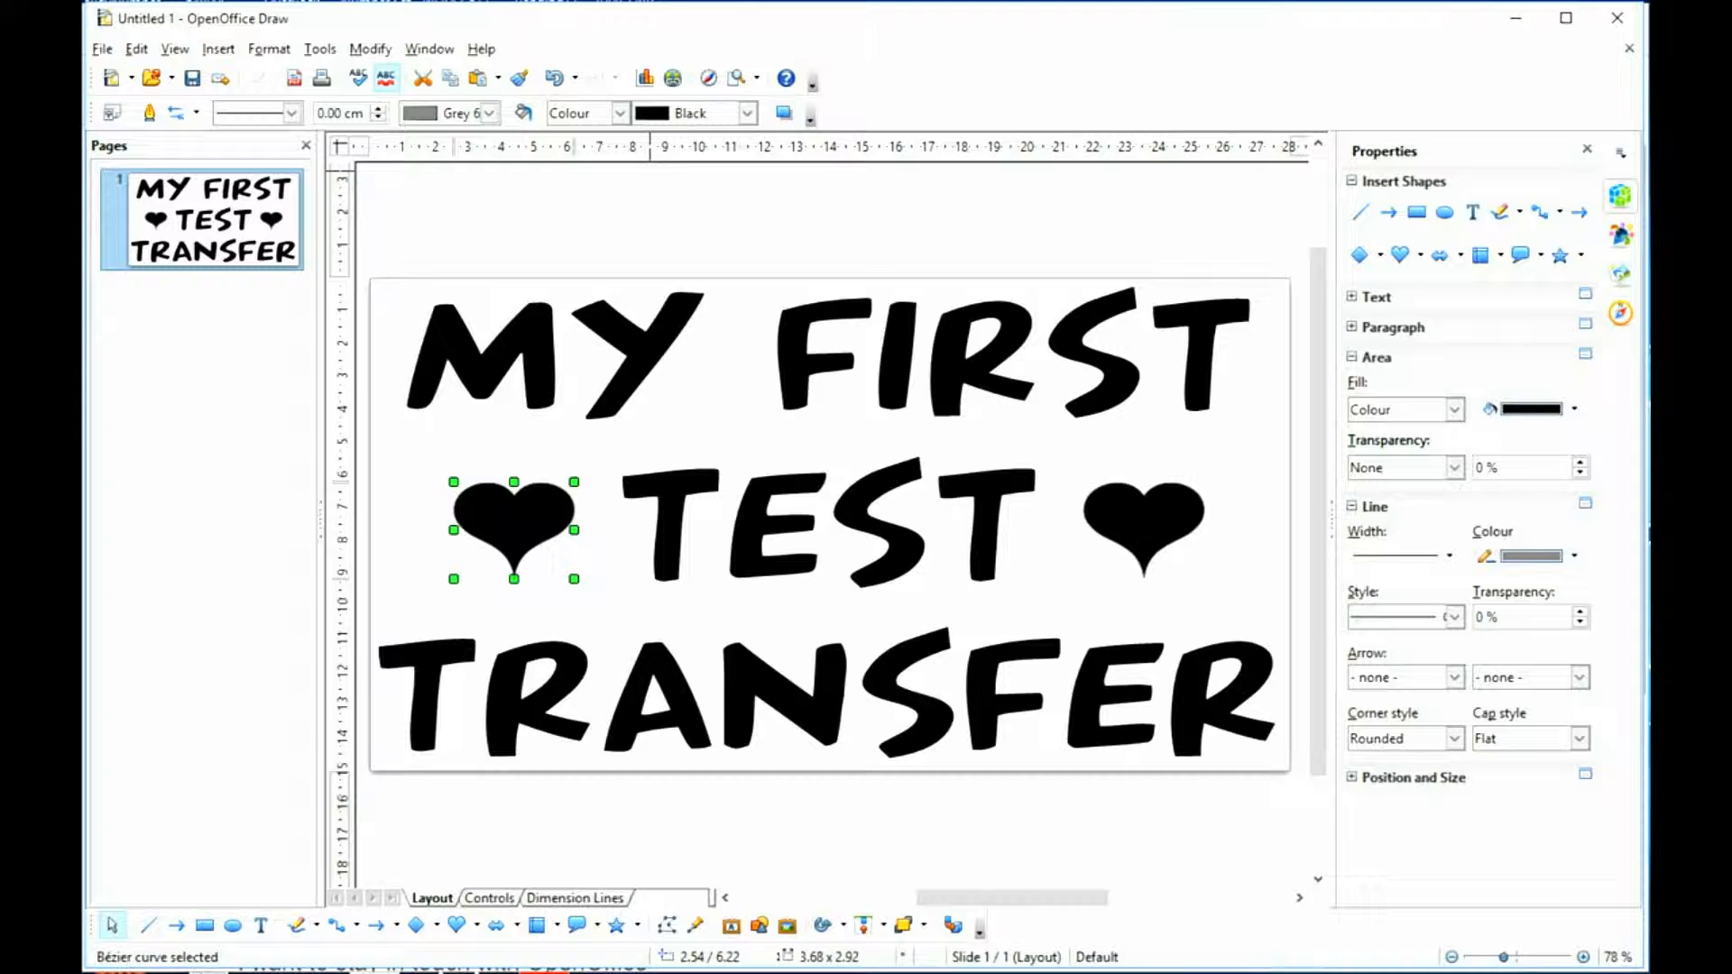
pyautogui.click(1159, 552)
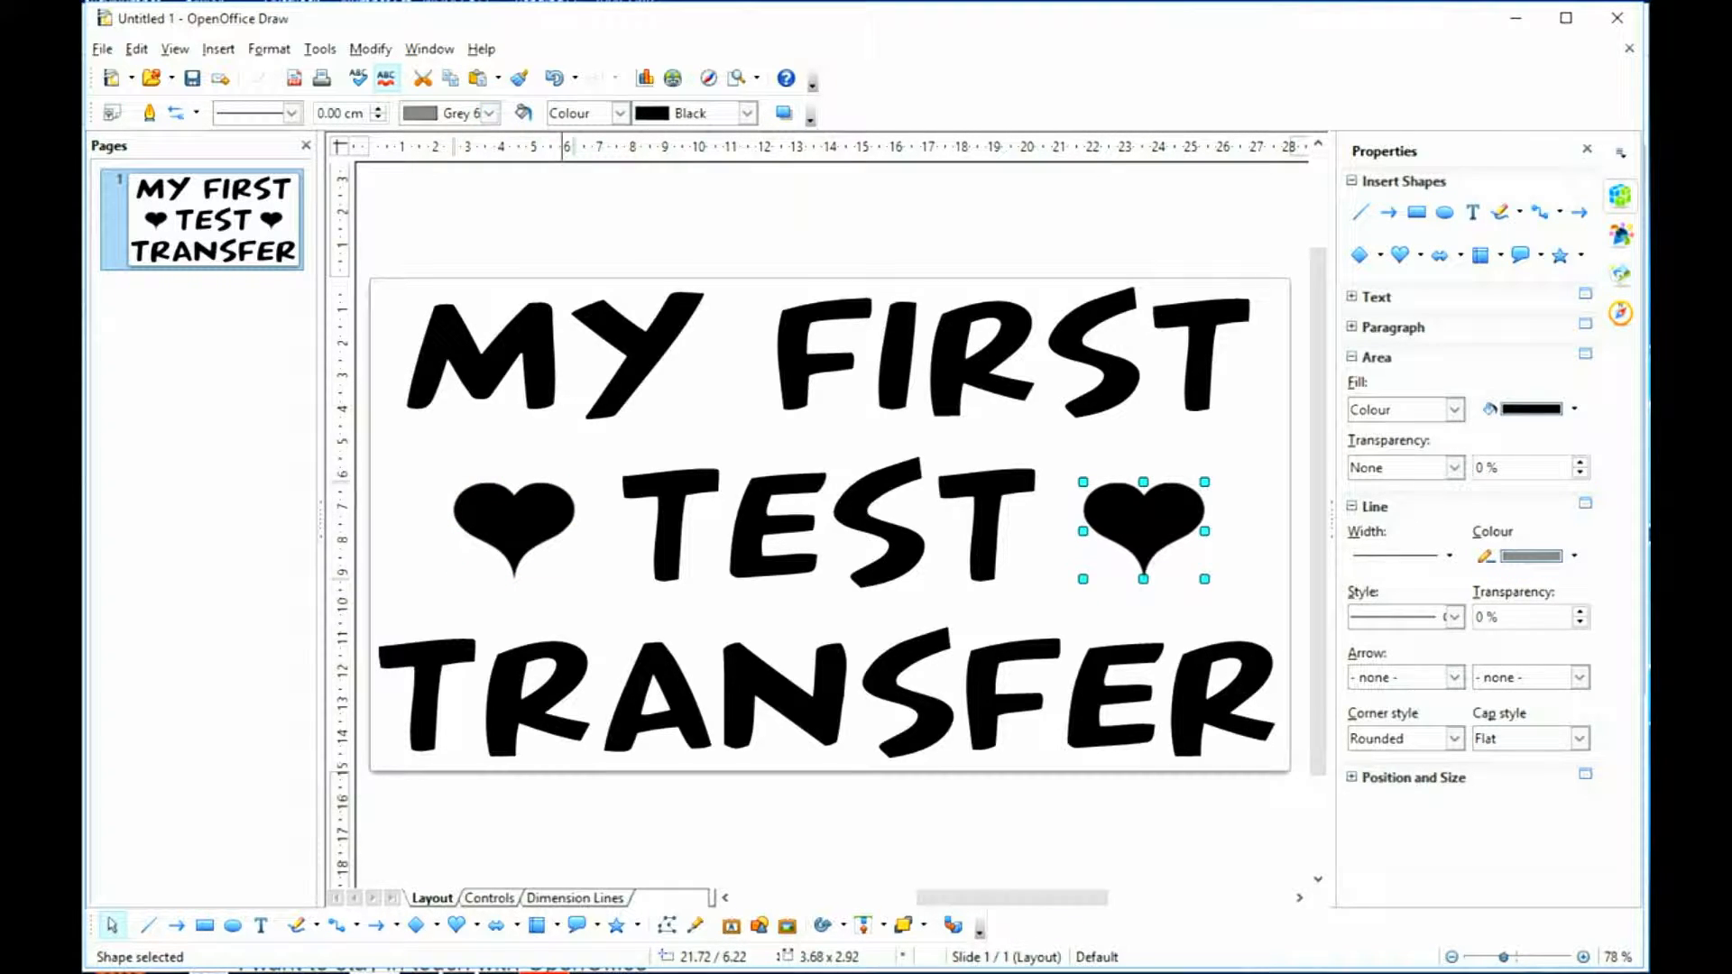
pyautogui.click(371, 50)
pyautogui.moveTo(411, 124)
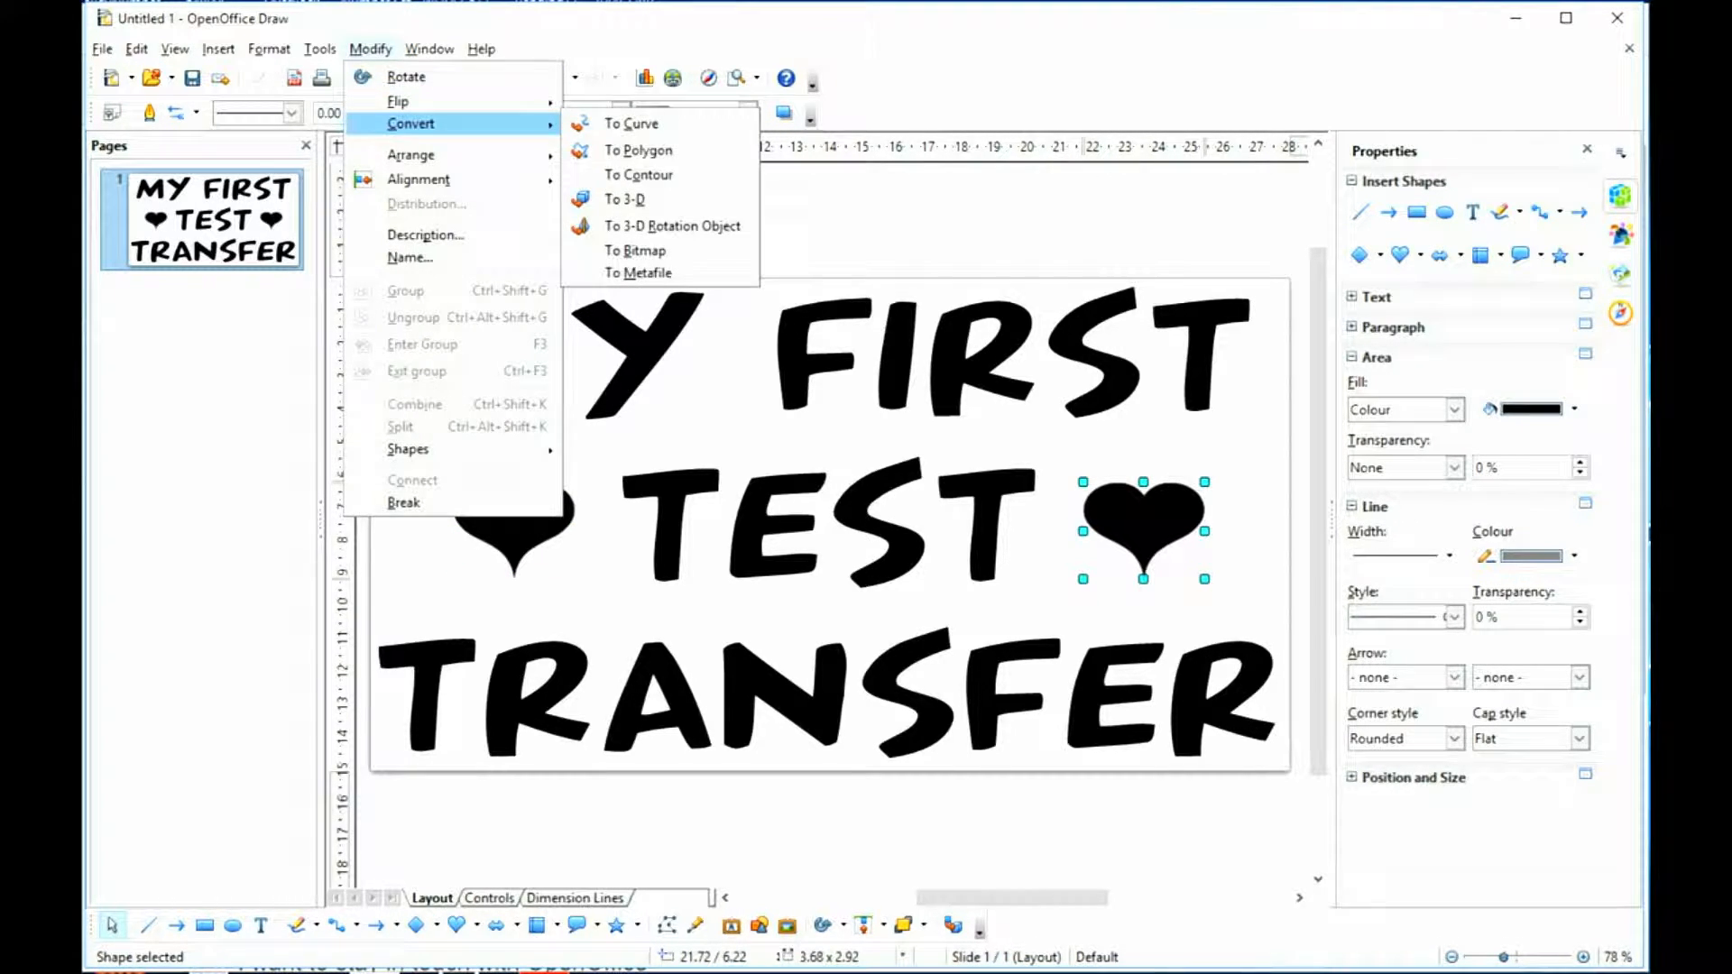
pyautogui.click(638, 175)
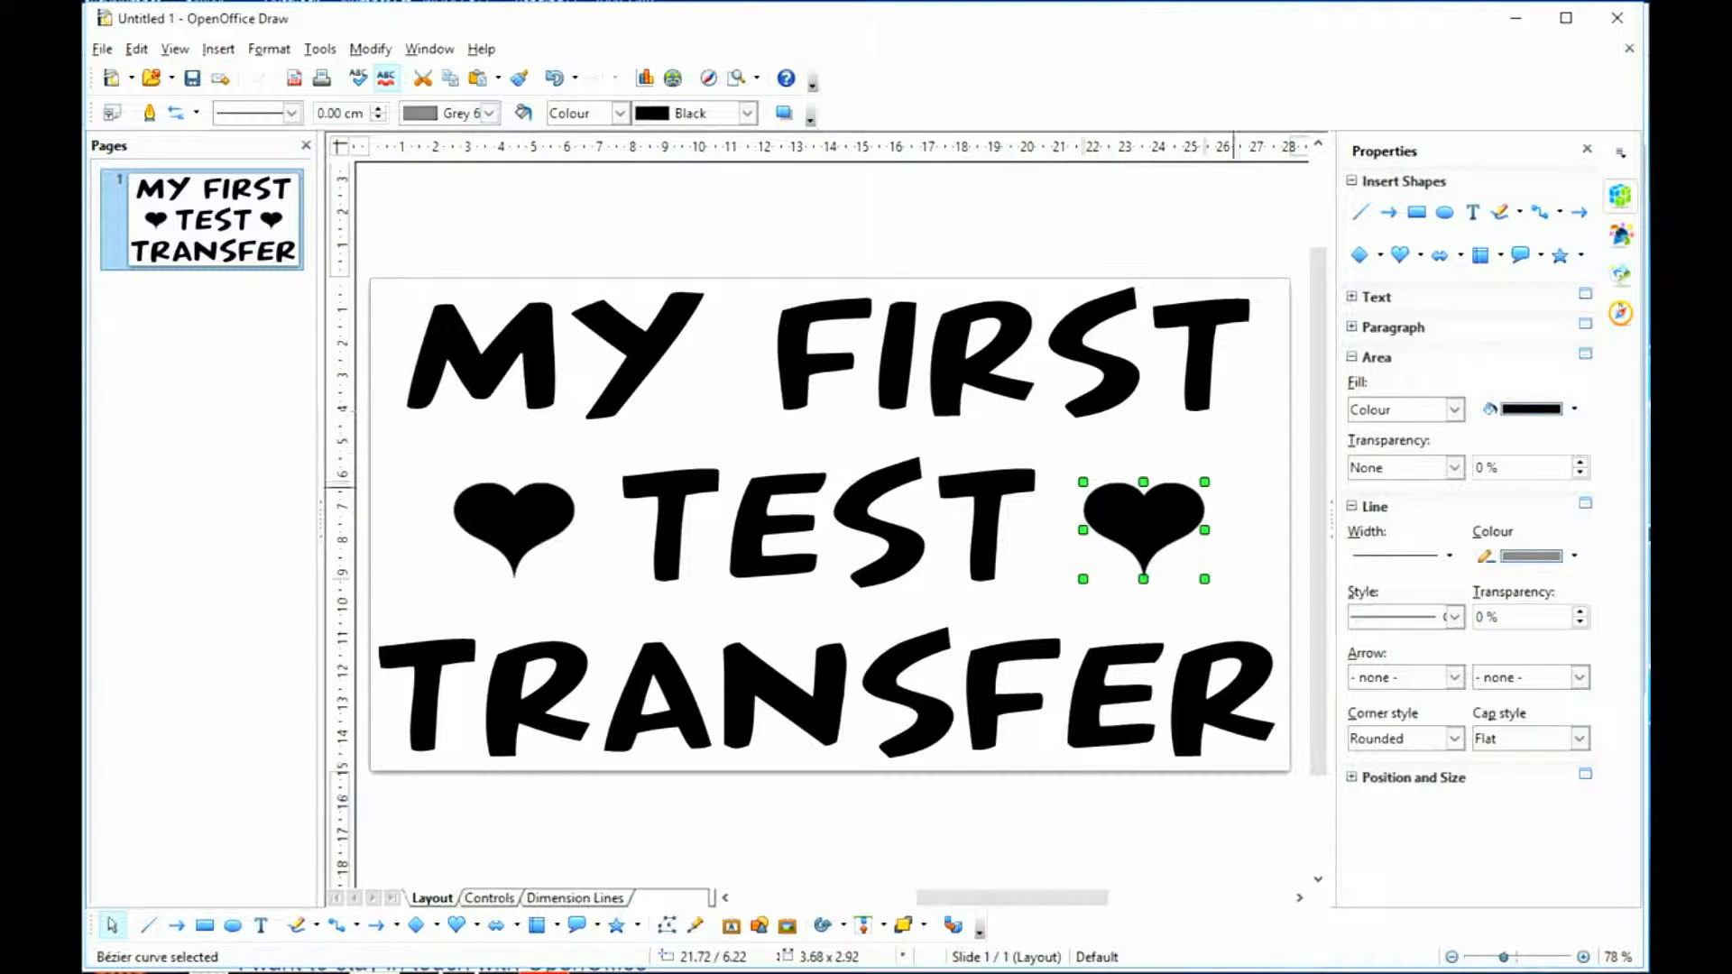
pyautogui.click(1218, 465)
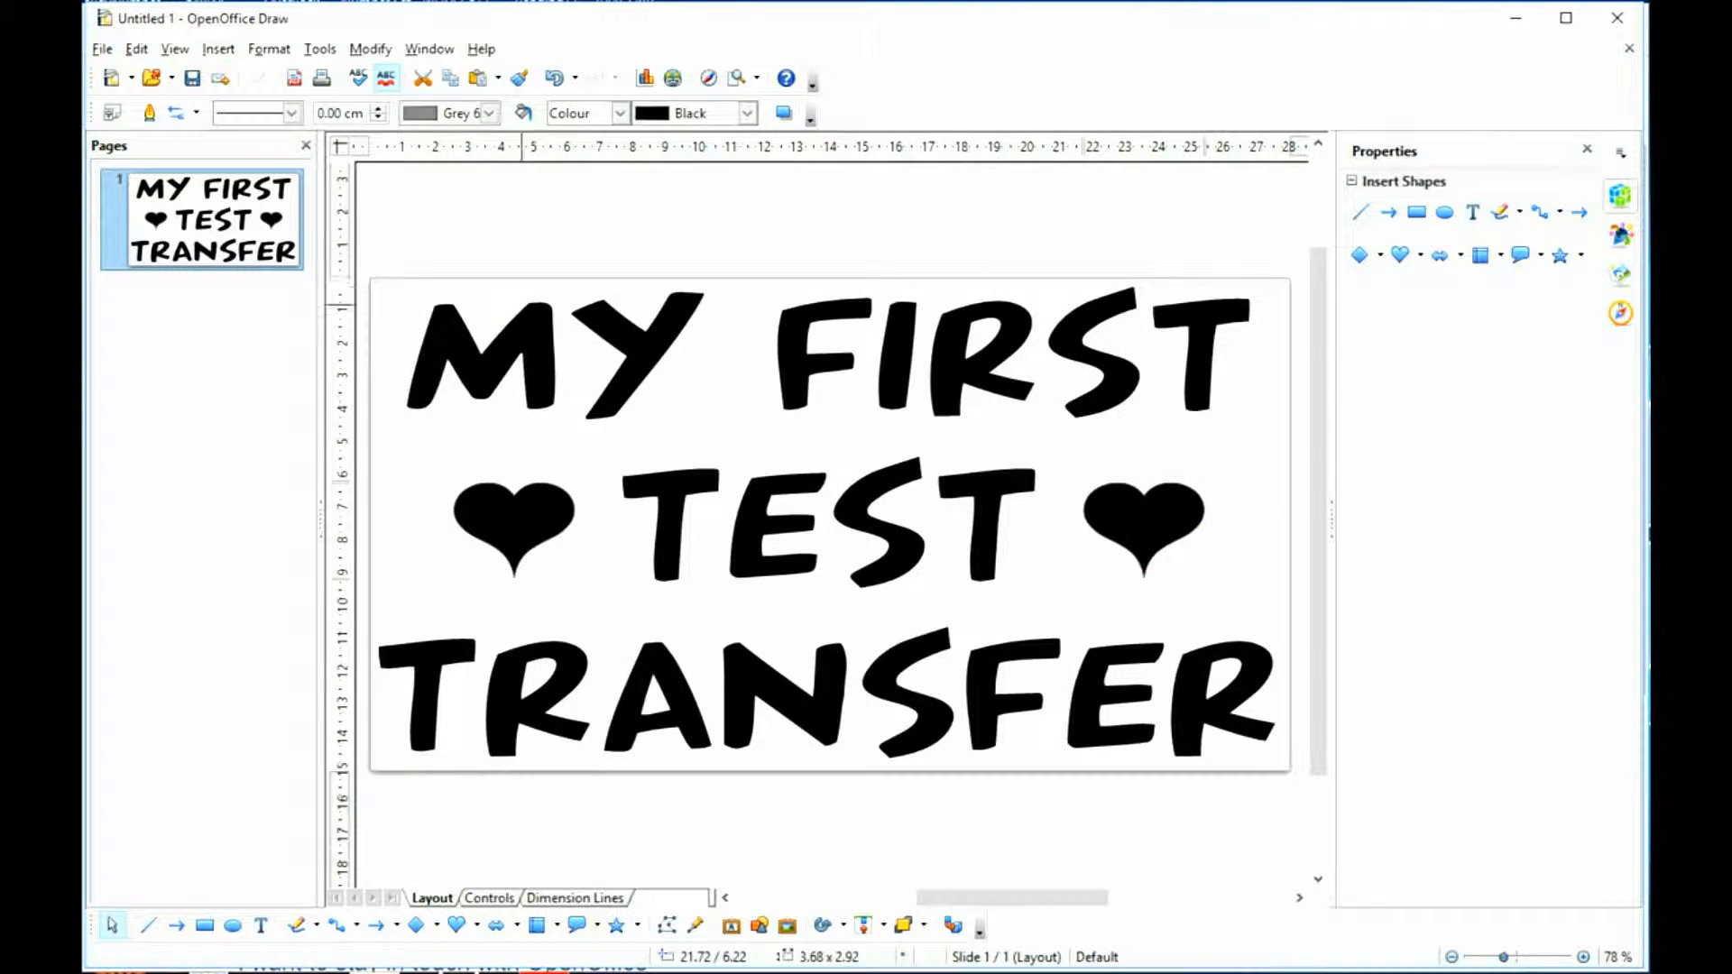
# - Export the selected design with the default PDF options to the Desktop as test.pdf, replacing the existing file
pyautogui.moveTo(362, 233)
pyautogui.mouseDown()
pyautogui.moveTo(959, 340)
pyautogui.moveTo(1241, 611)
pyautogui.moveTo(1310, 821)
pyautogui.moveTo(1288, 782)
pyautogui.mouseUp()
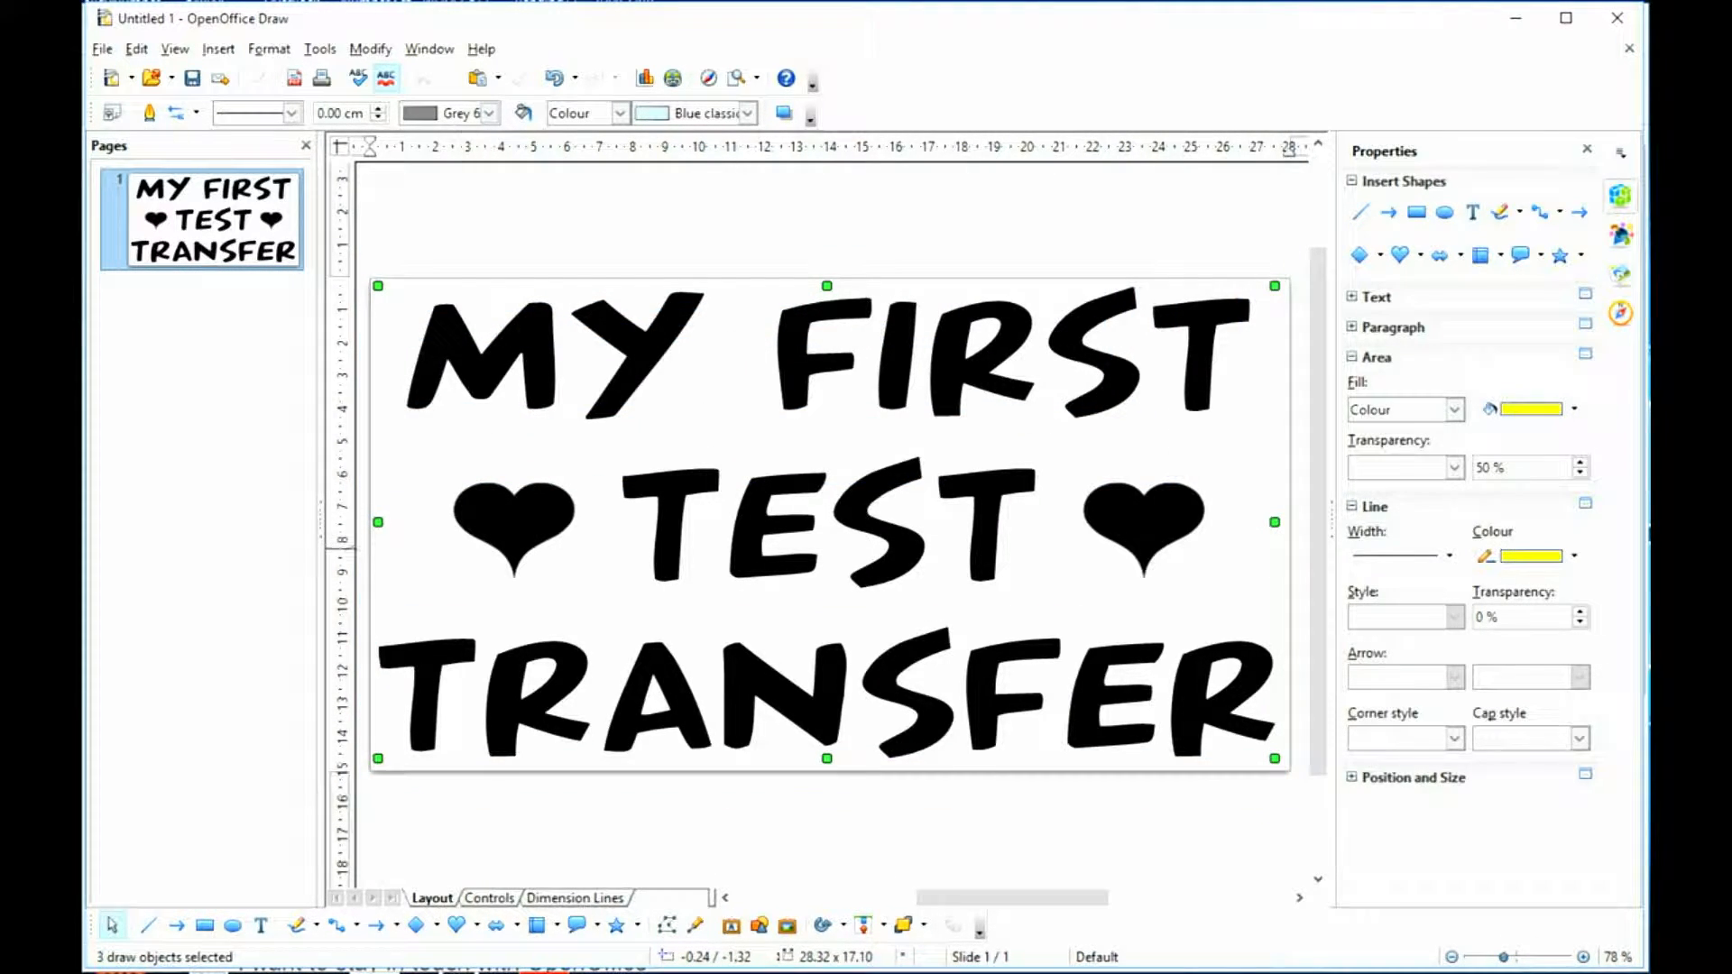
pyautogui.click(102, 49)
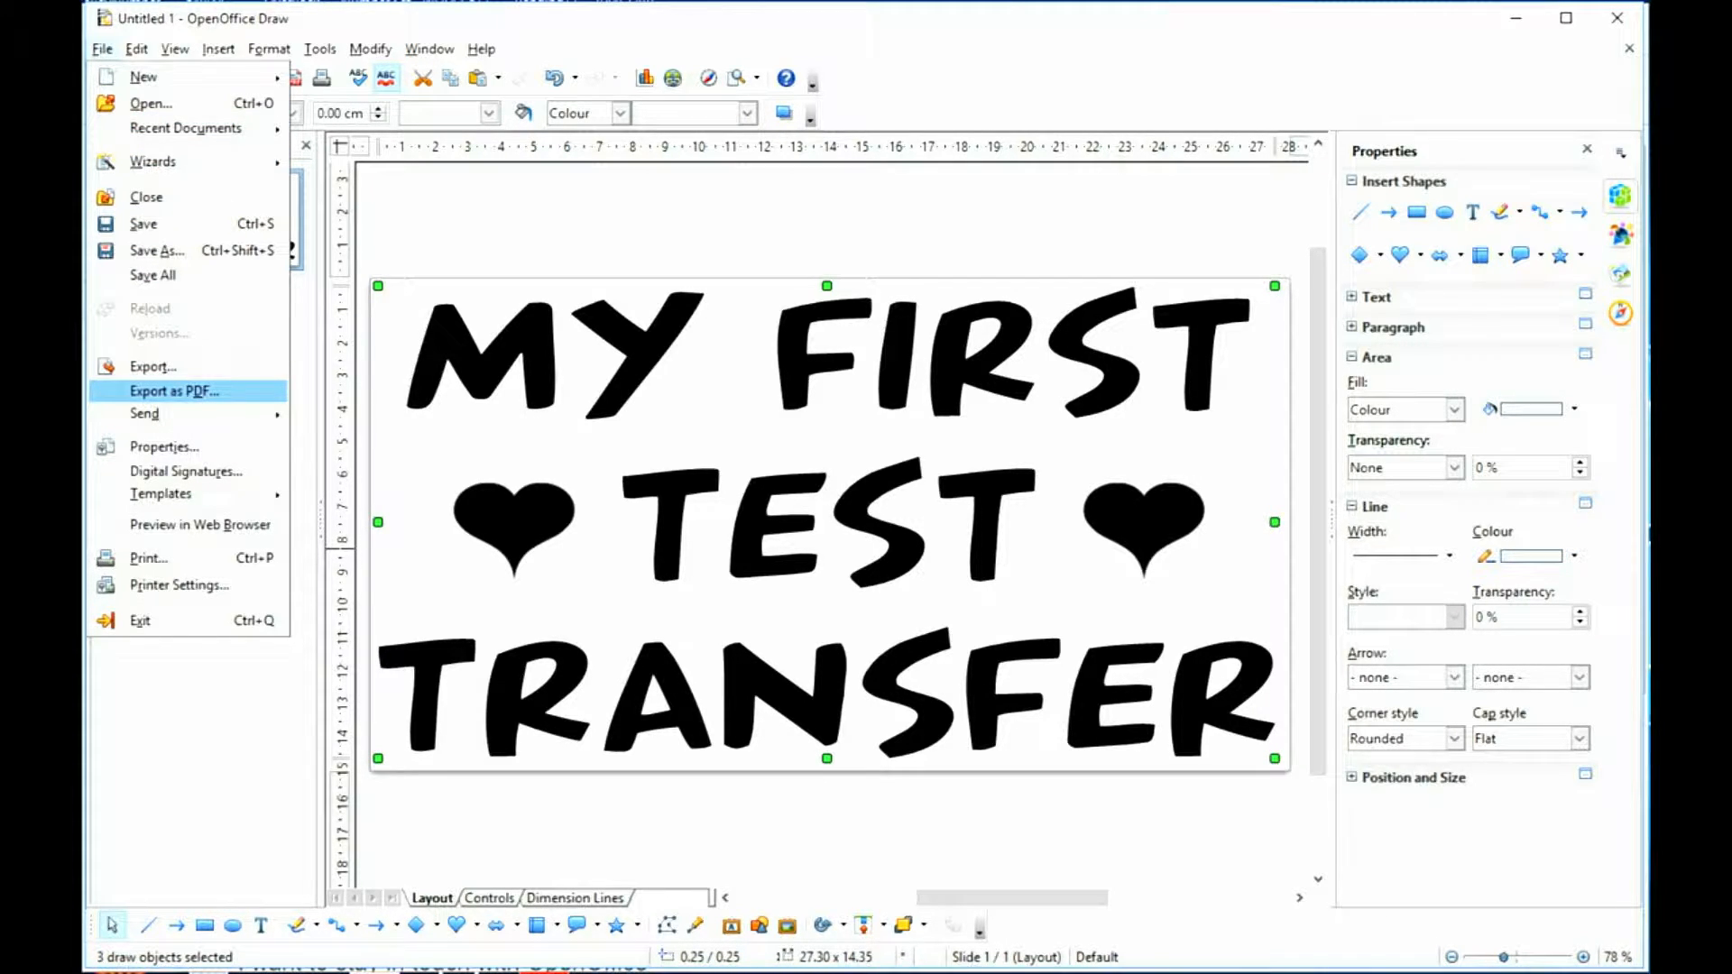
pyautogui.click(174, 390)
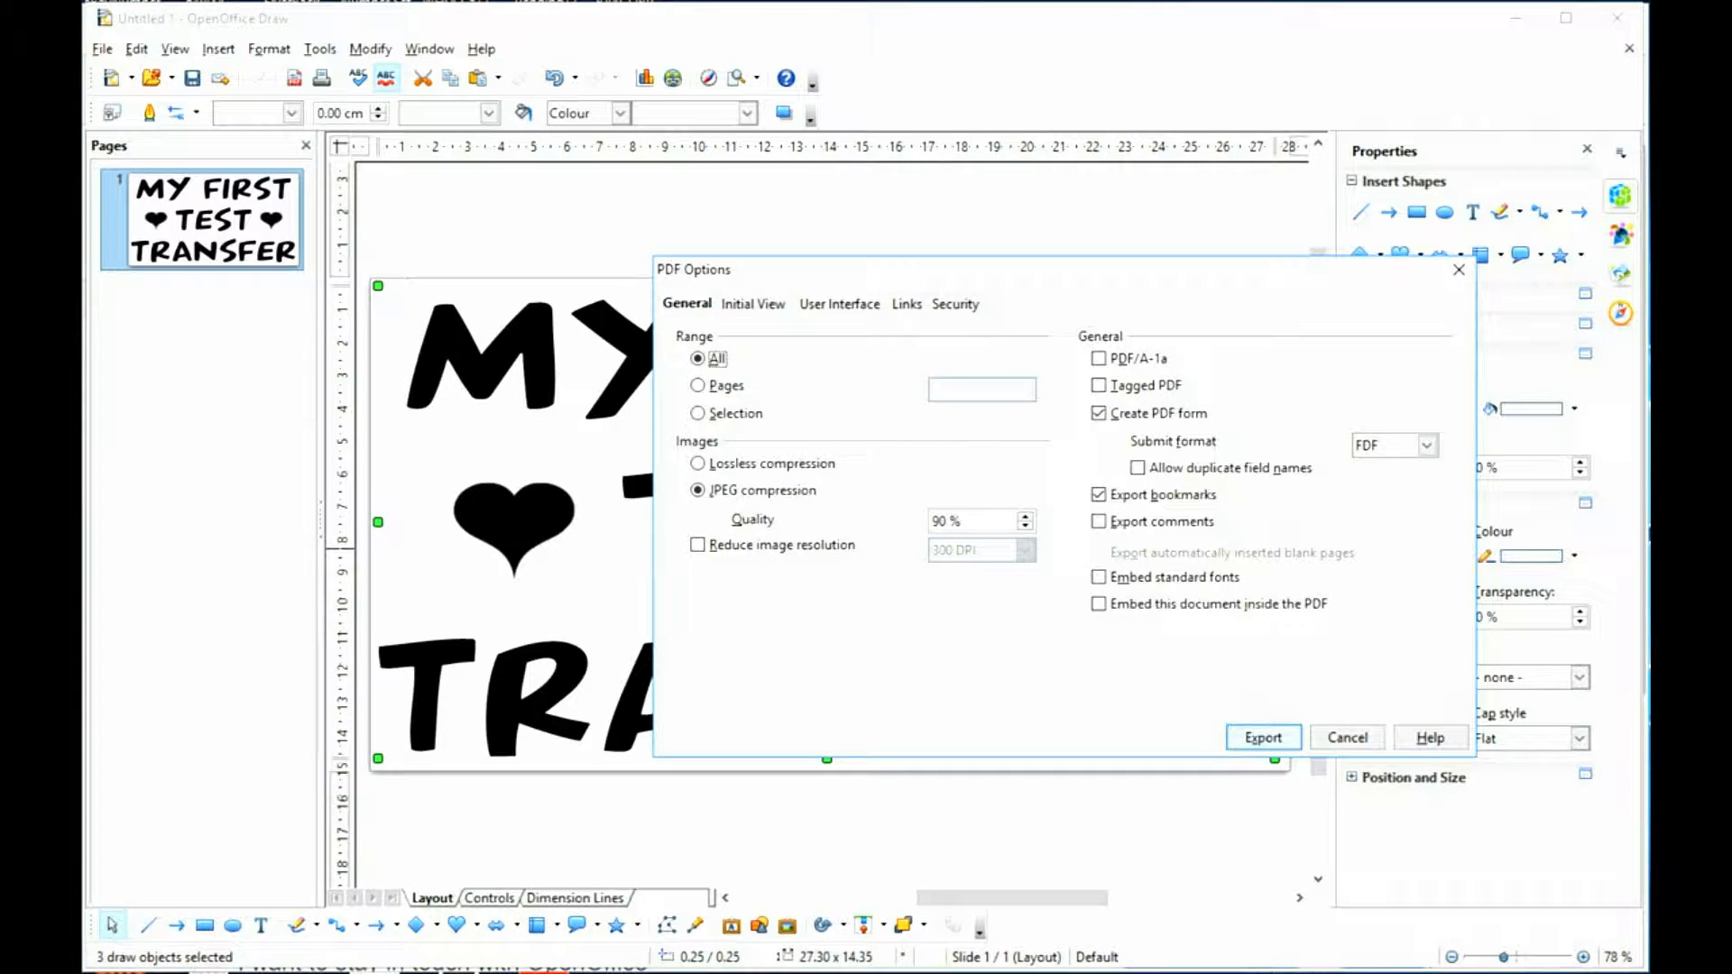
pyautogui.press('Return')
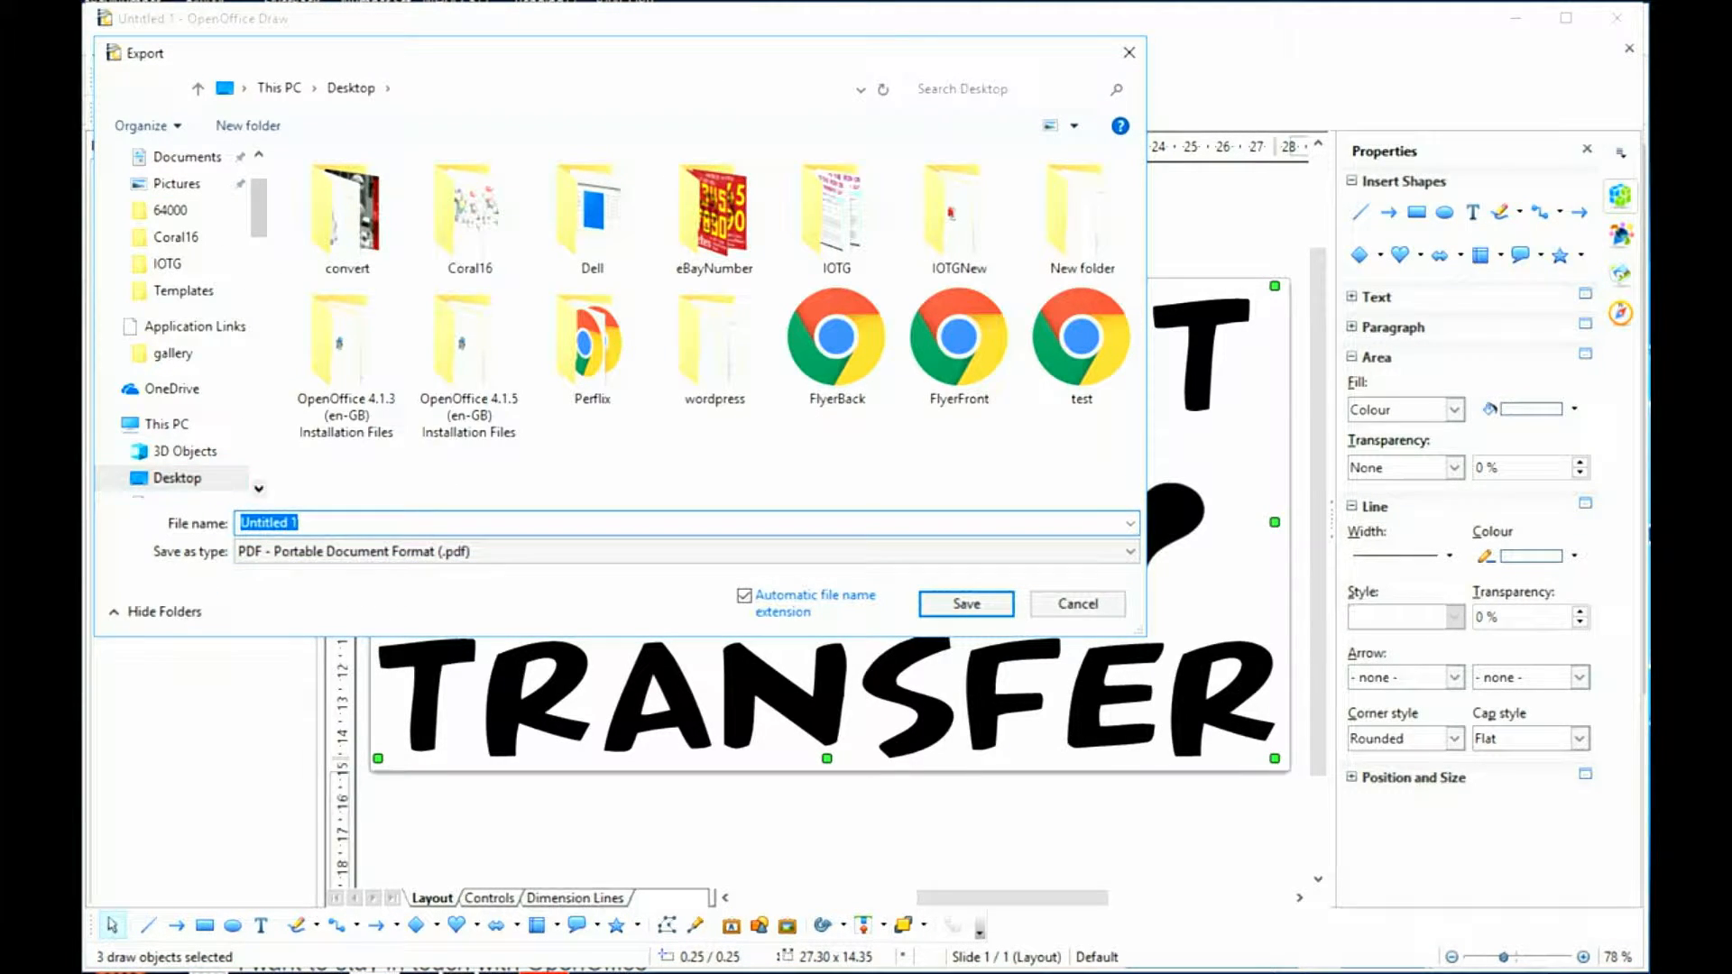
pyautogui.click(1081, 347)
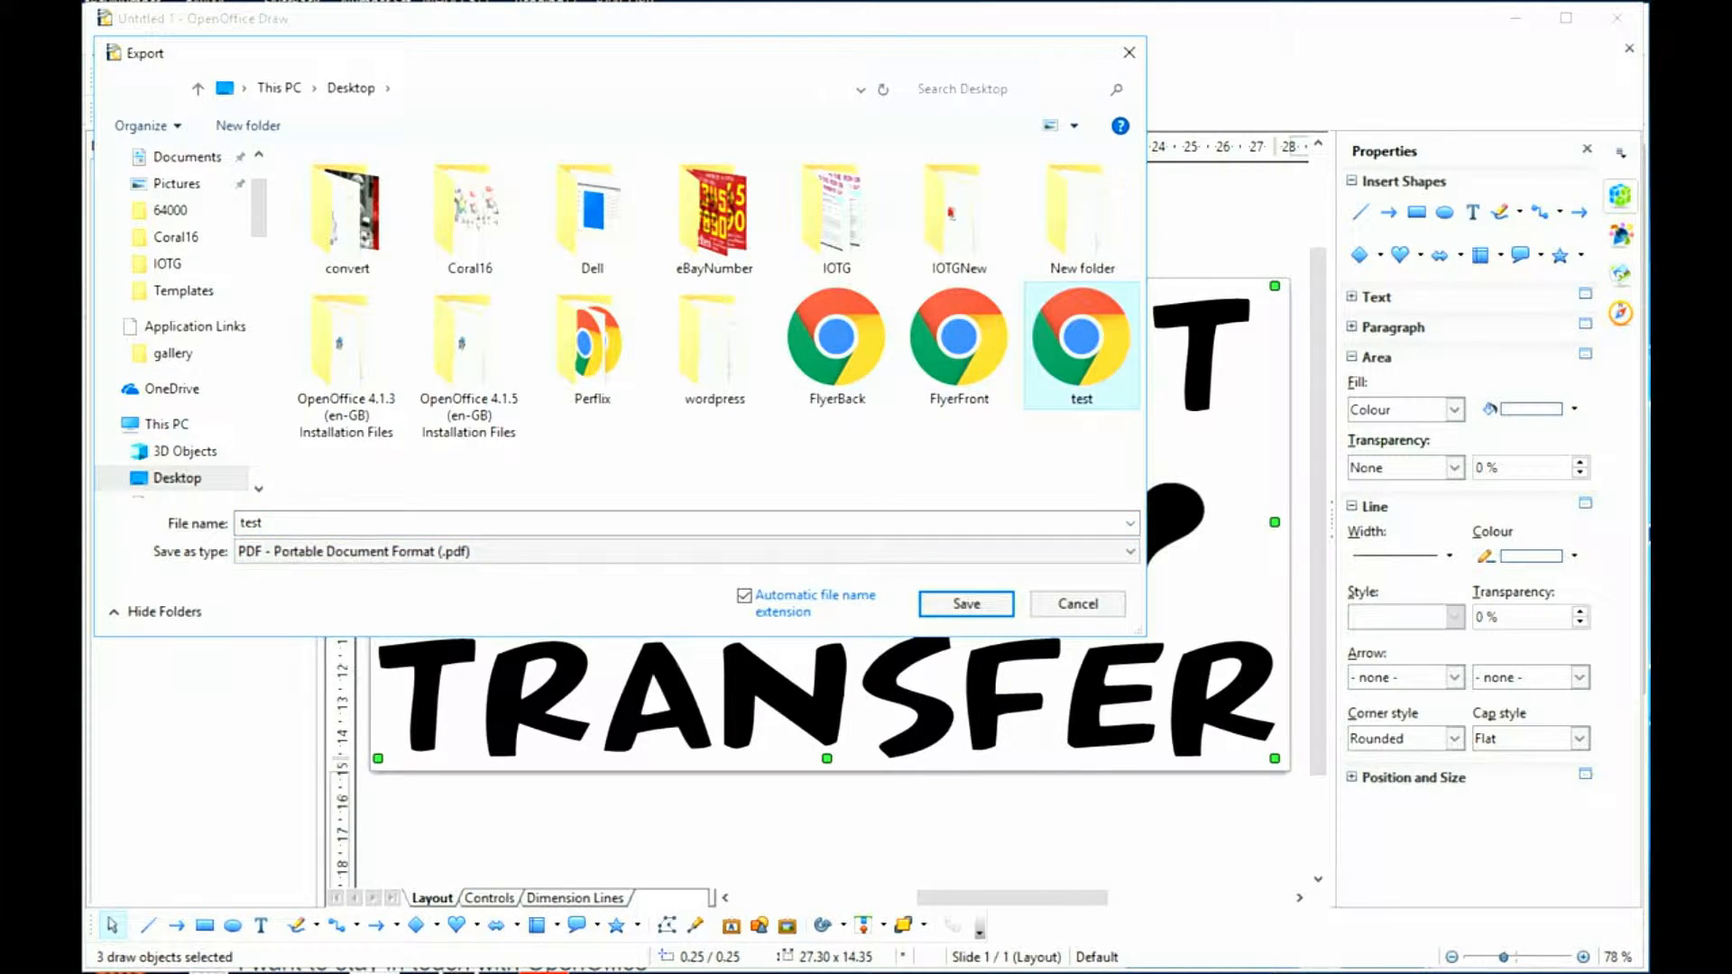
pyautogui.press('Return')
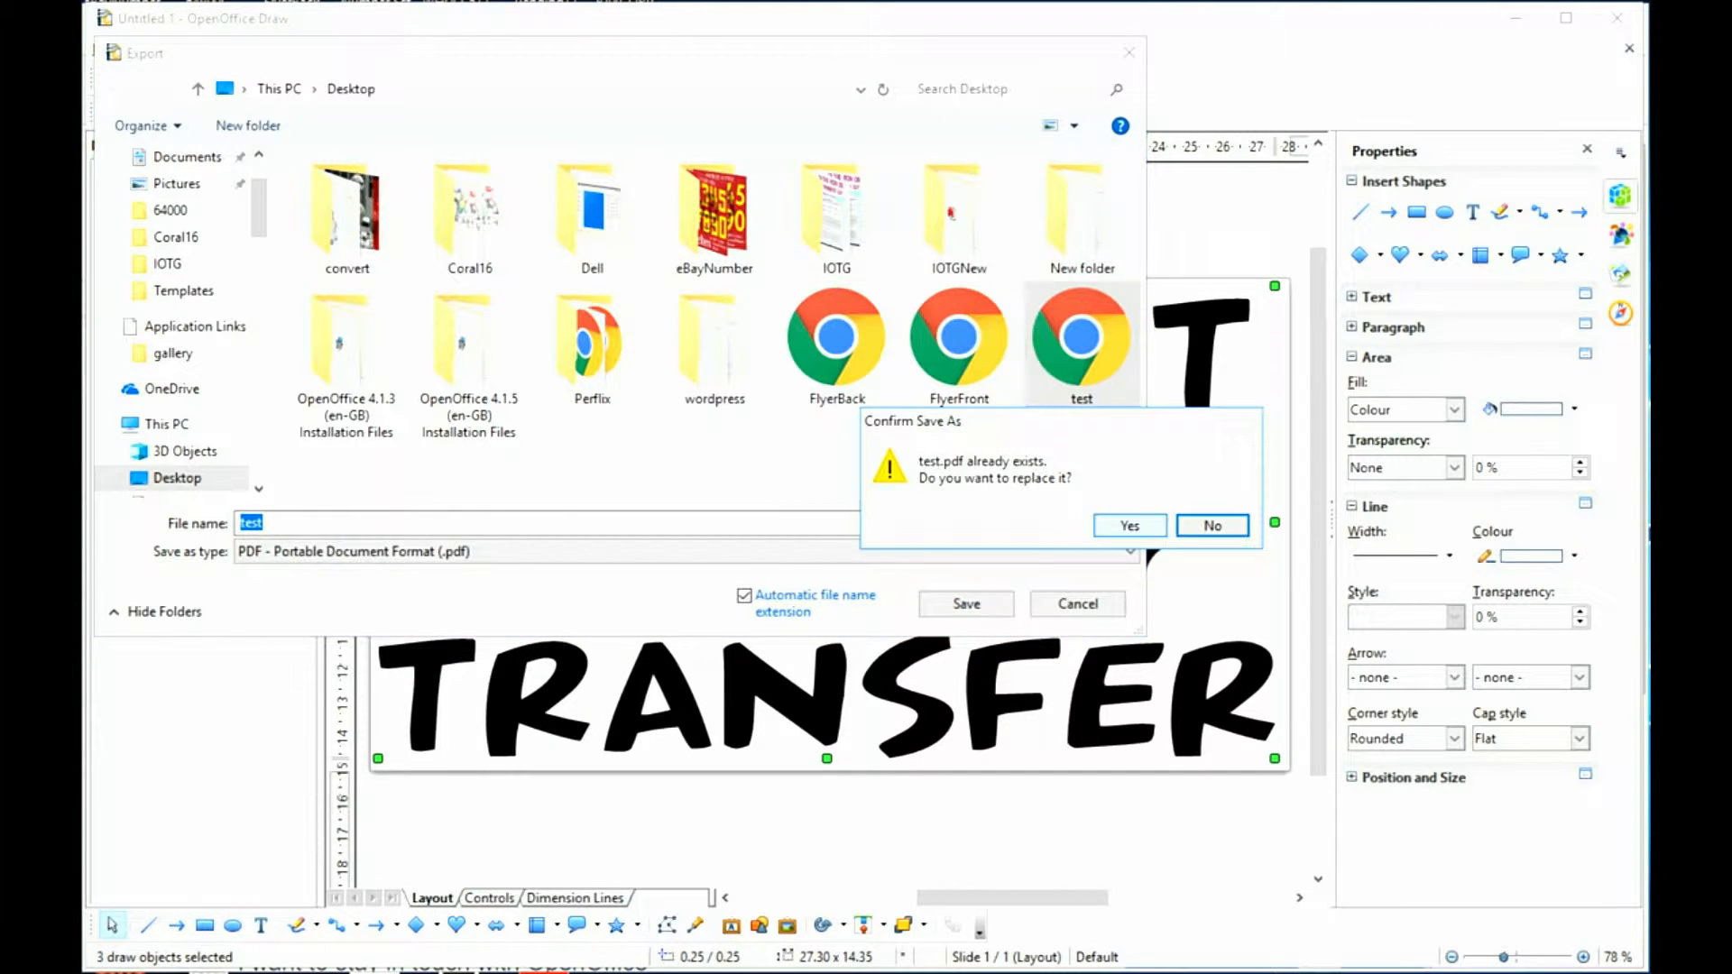
pyautogui.click(1141, 529)
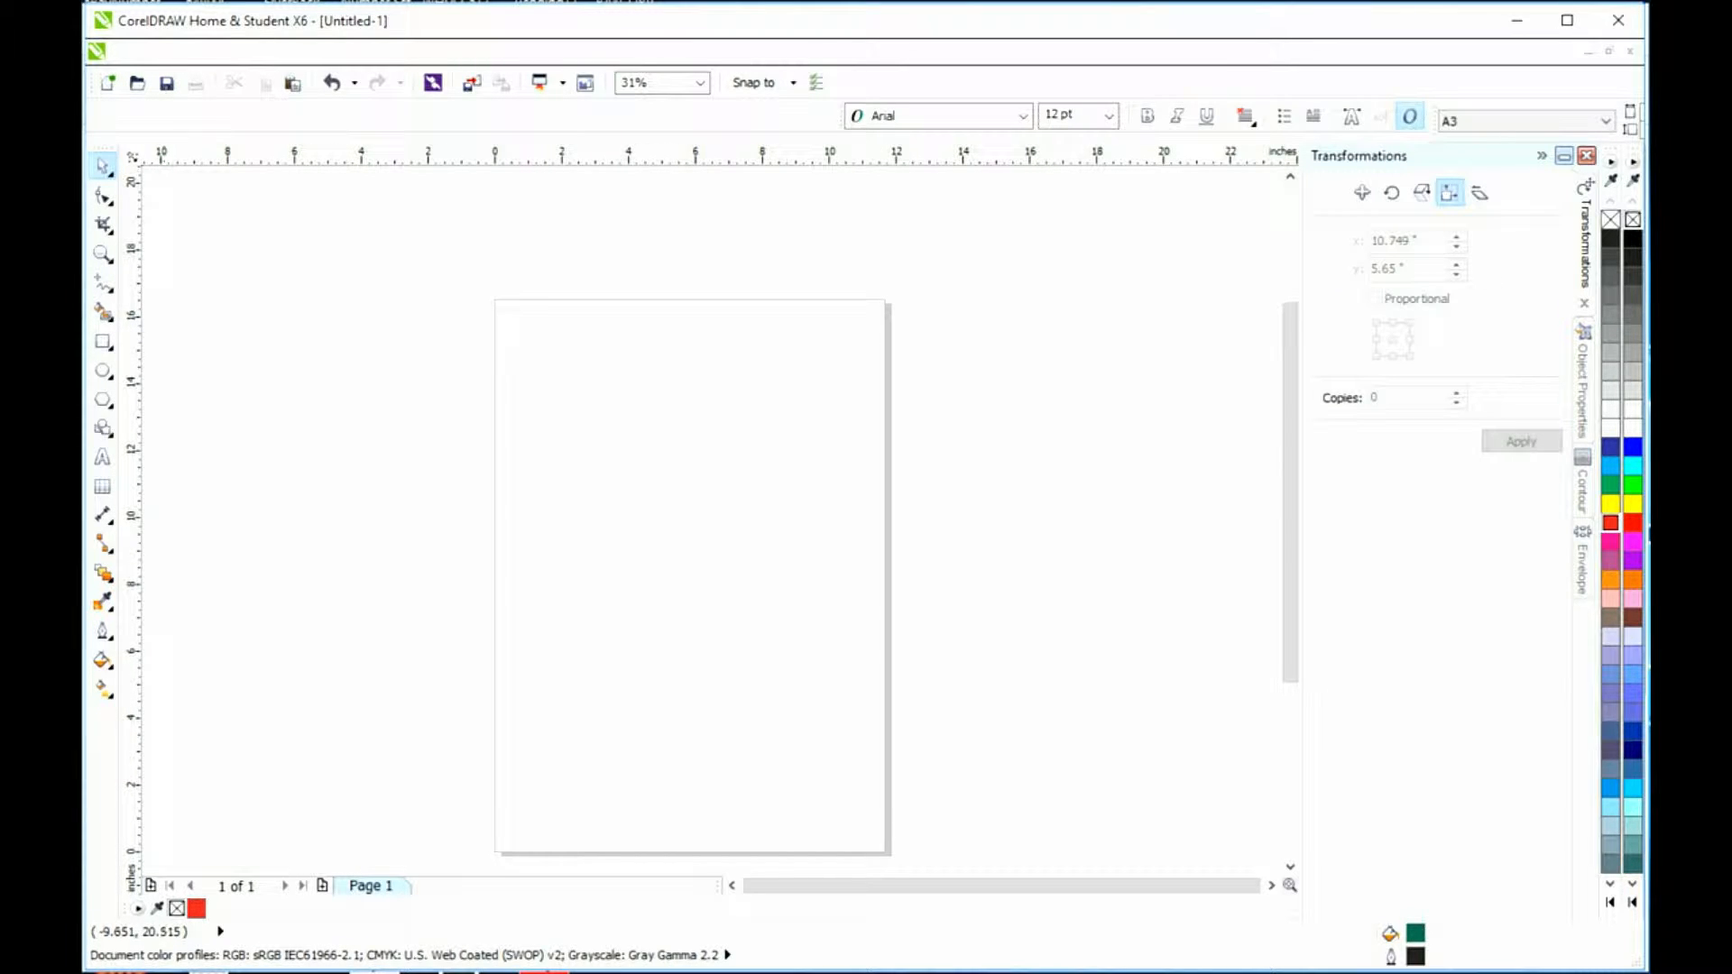
# - In CorelDRAW, import test.pdf from the Desktop with its text as curves and center it on the page
pyautogui.click(135, 51)
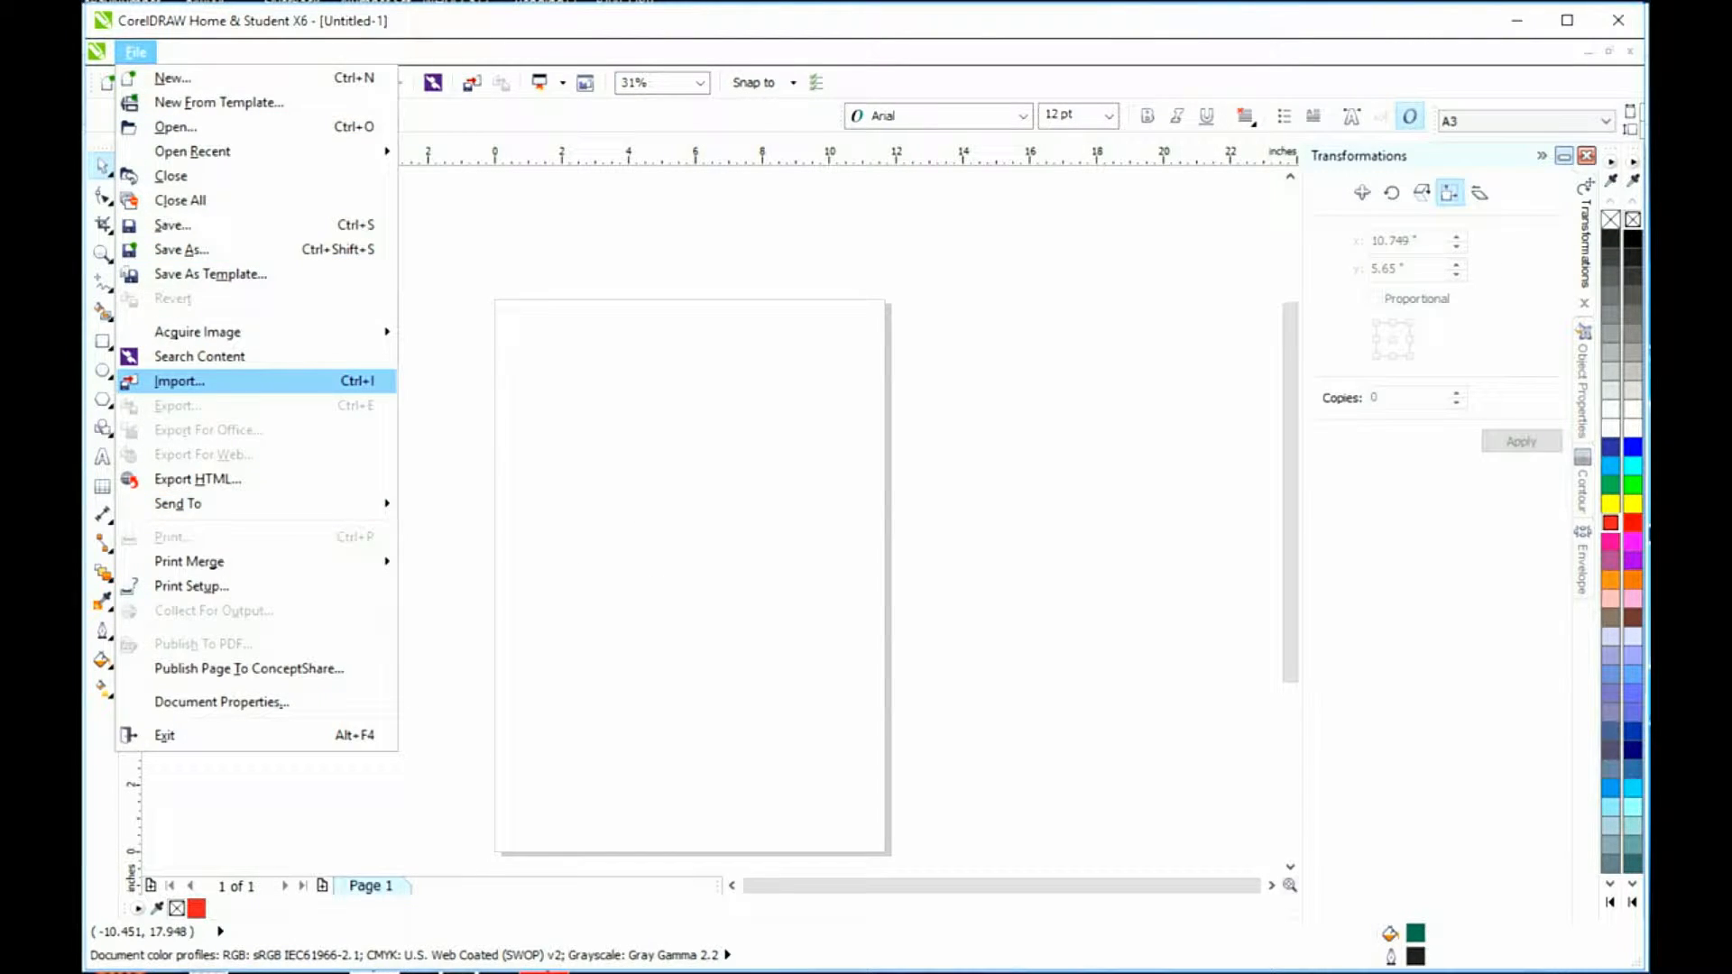
pyautogui.press('Return')
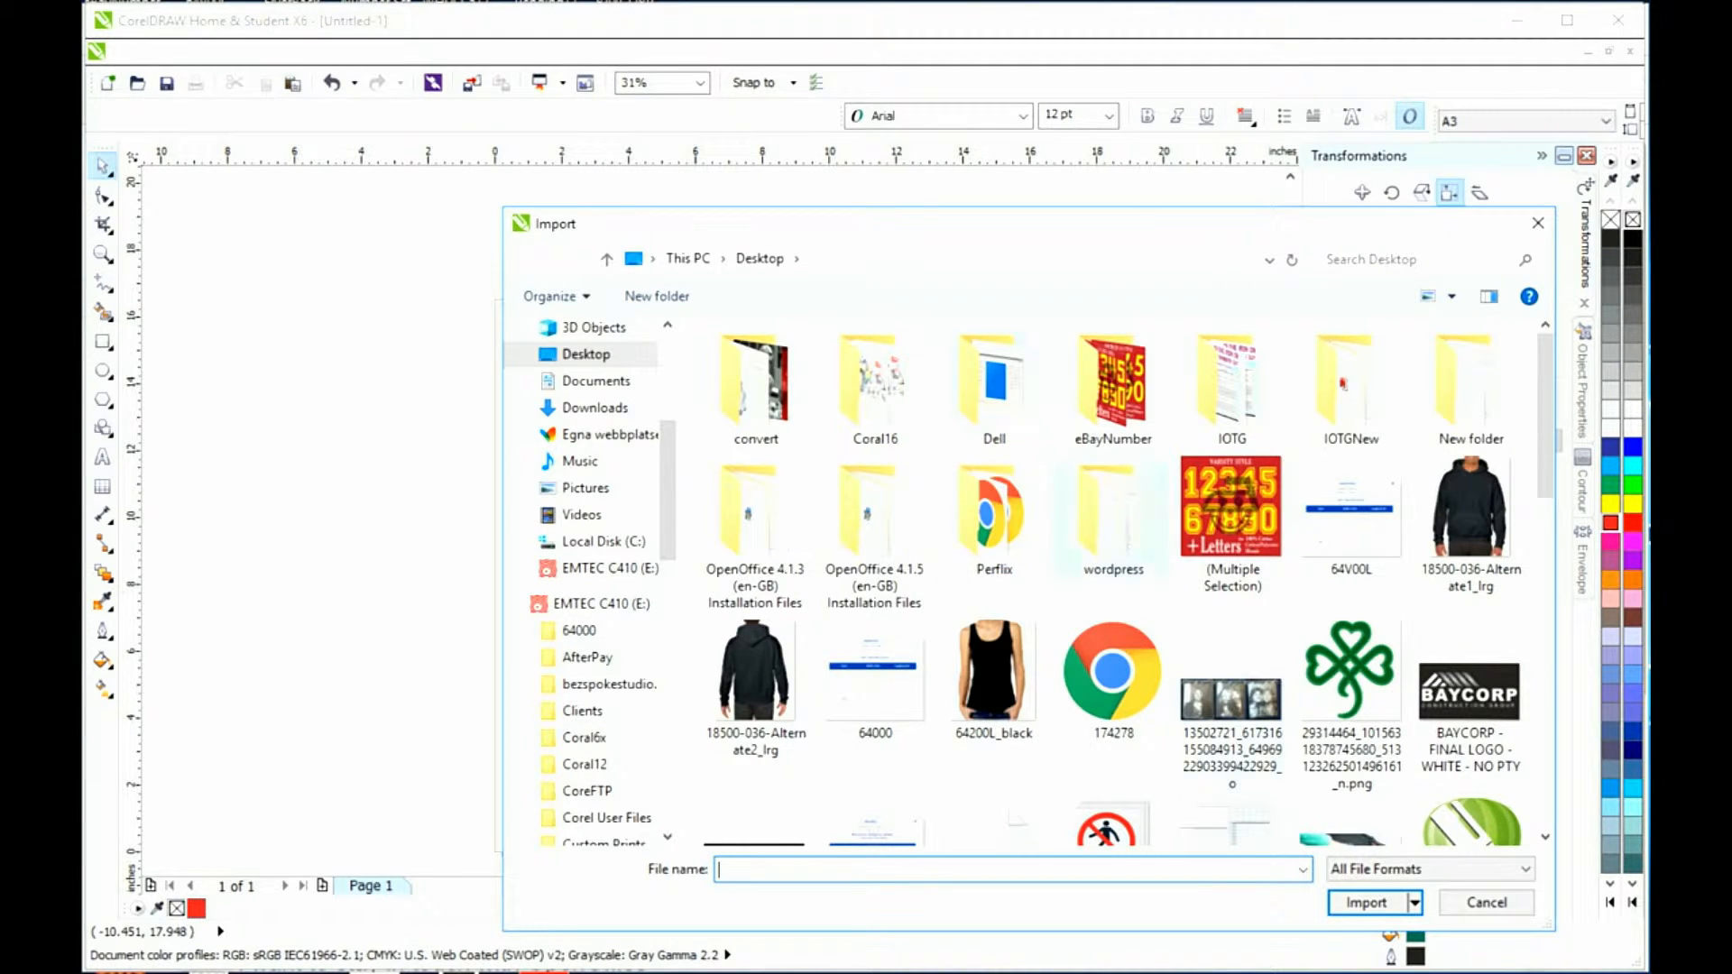
pyautogui.scroll(-10, 1232, 524)
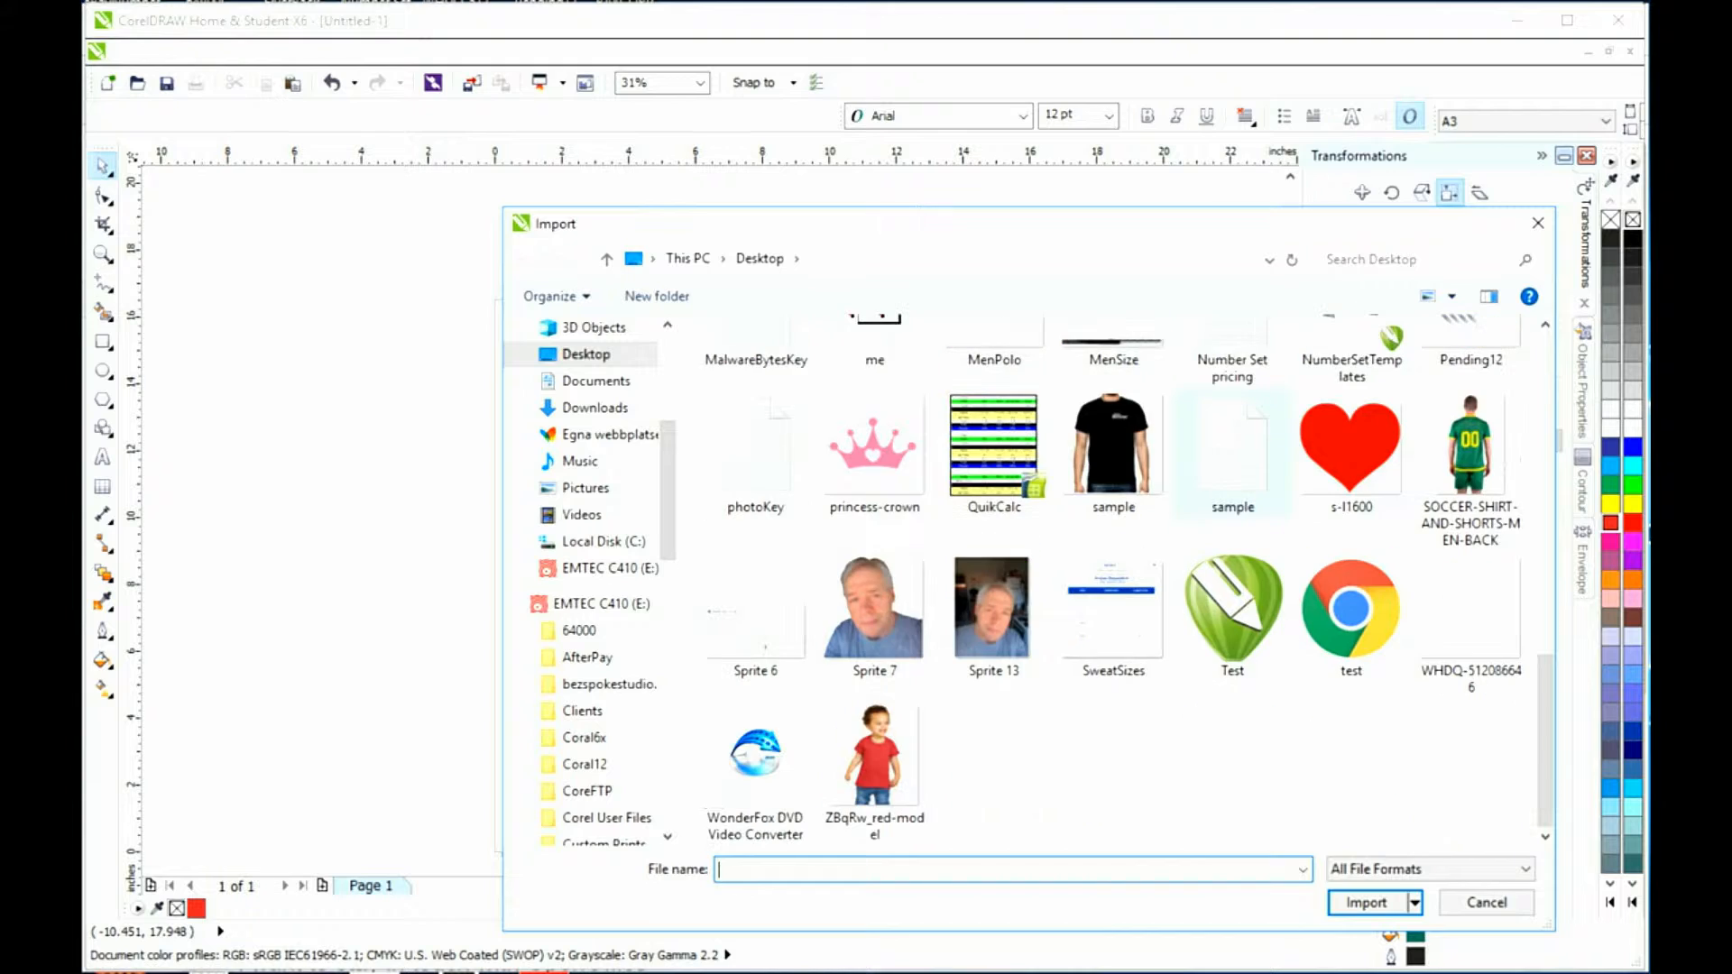
pyautogui.click(1352, 617)
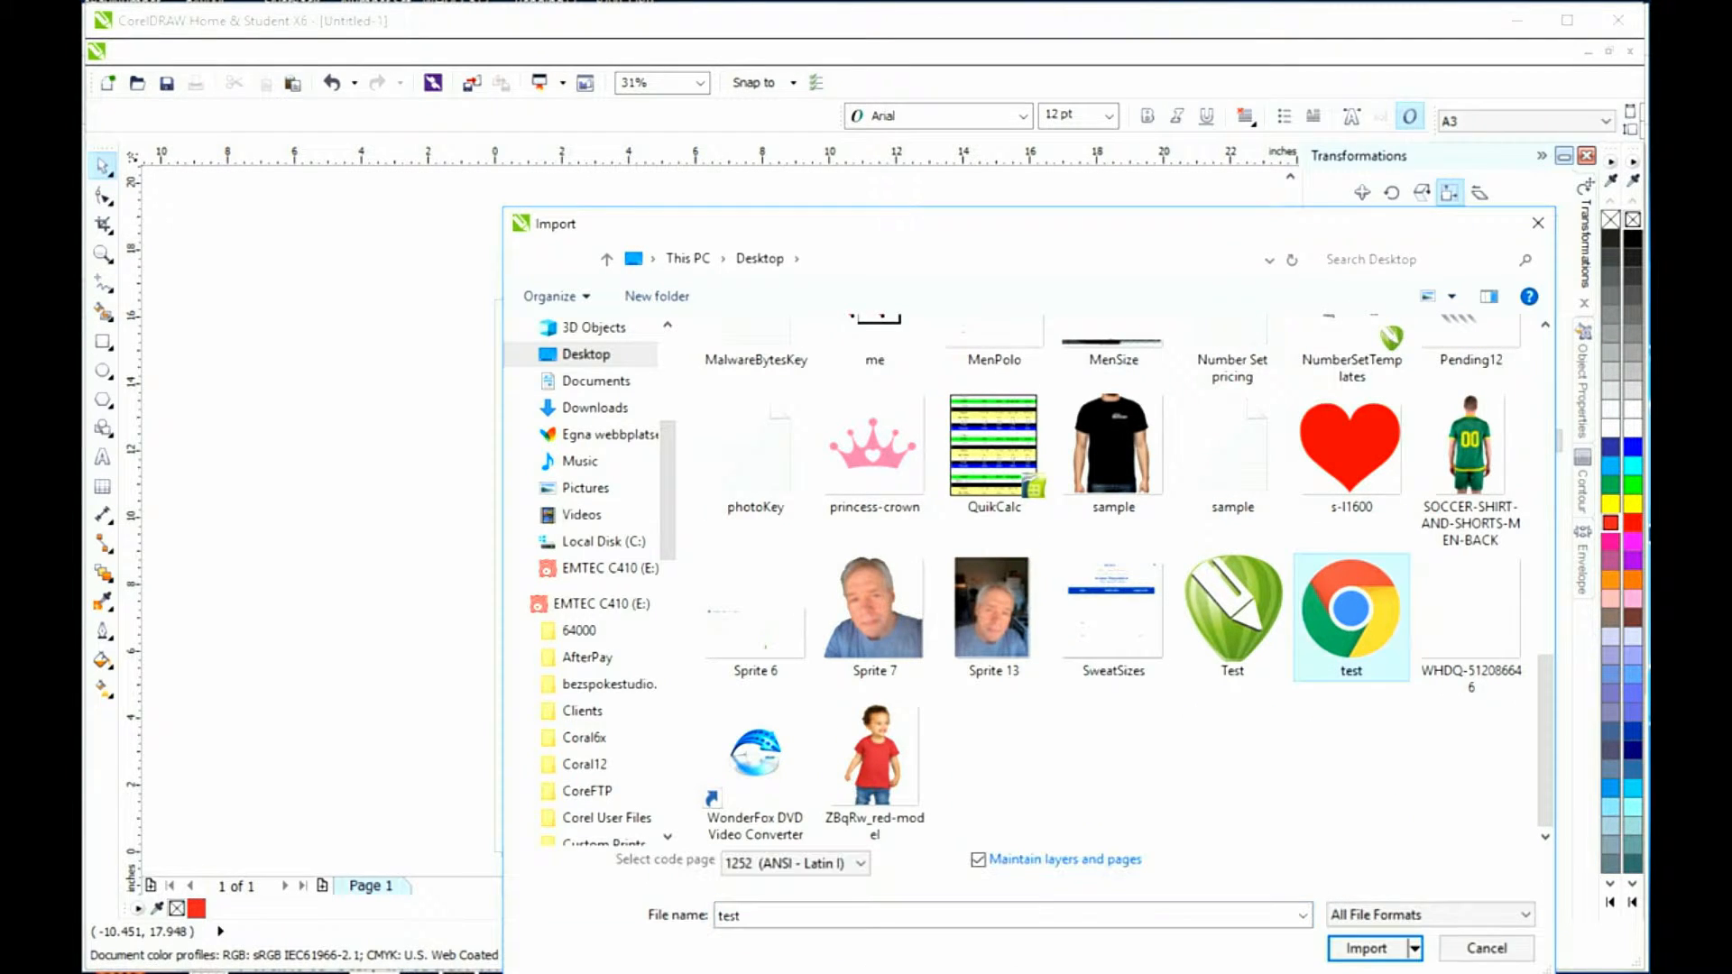
pyautogui.press('Return')
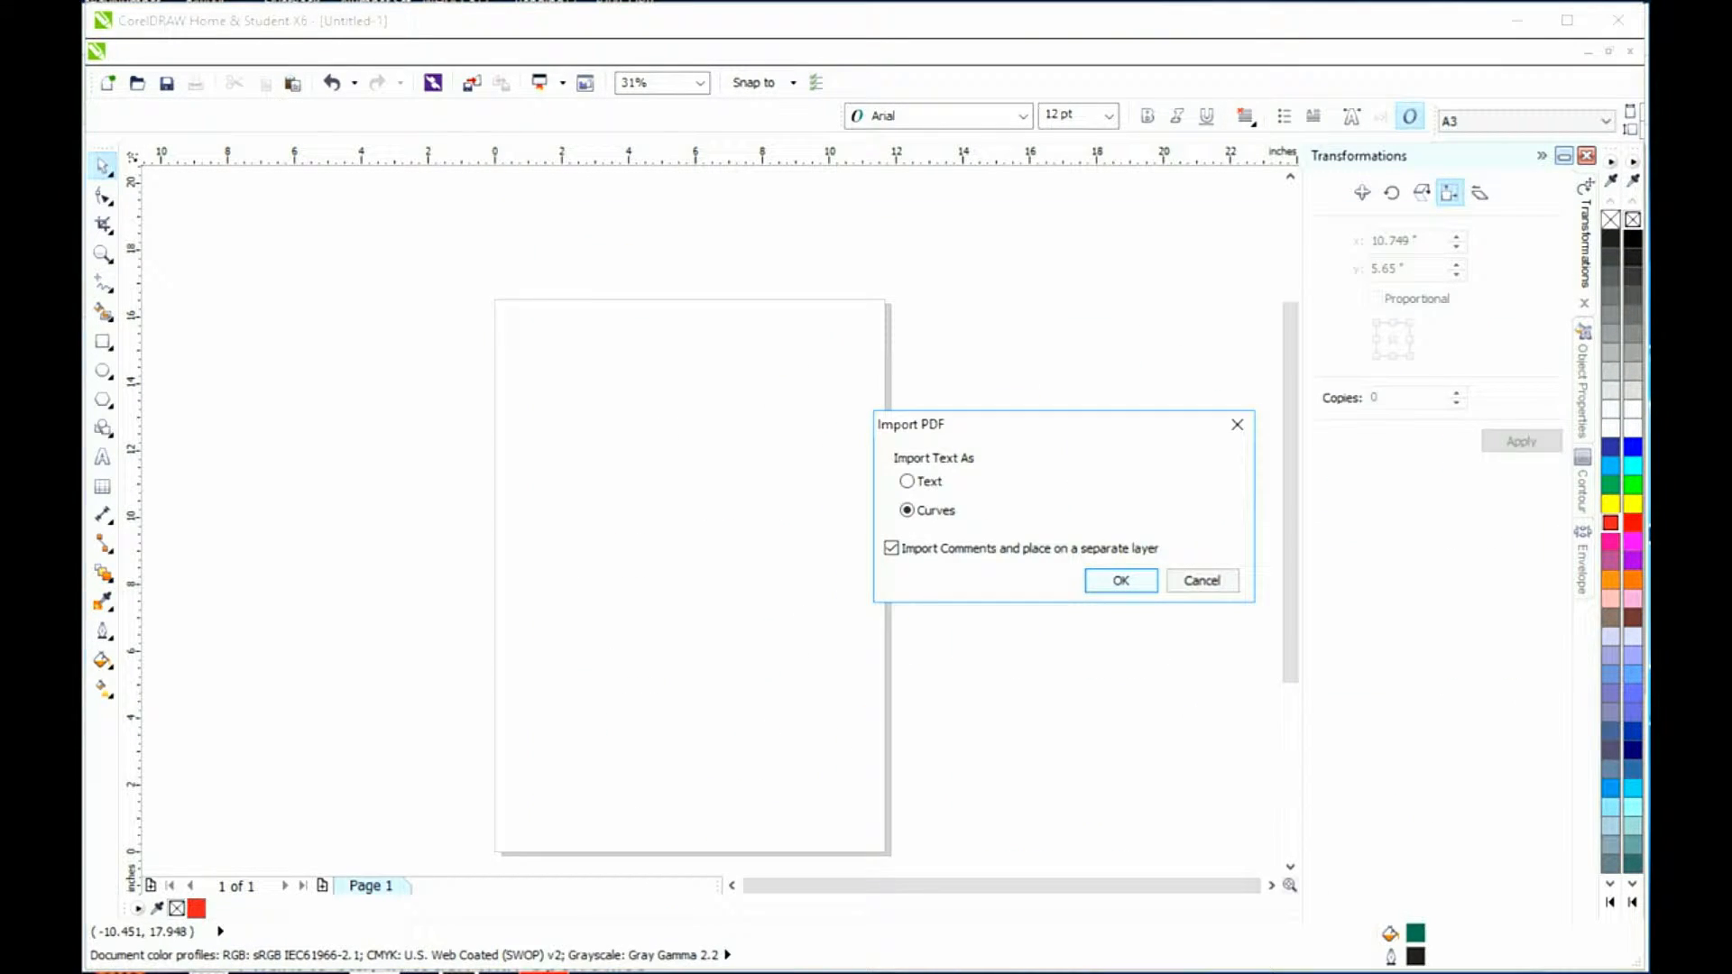
pyautogui.click(1121, 580)
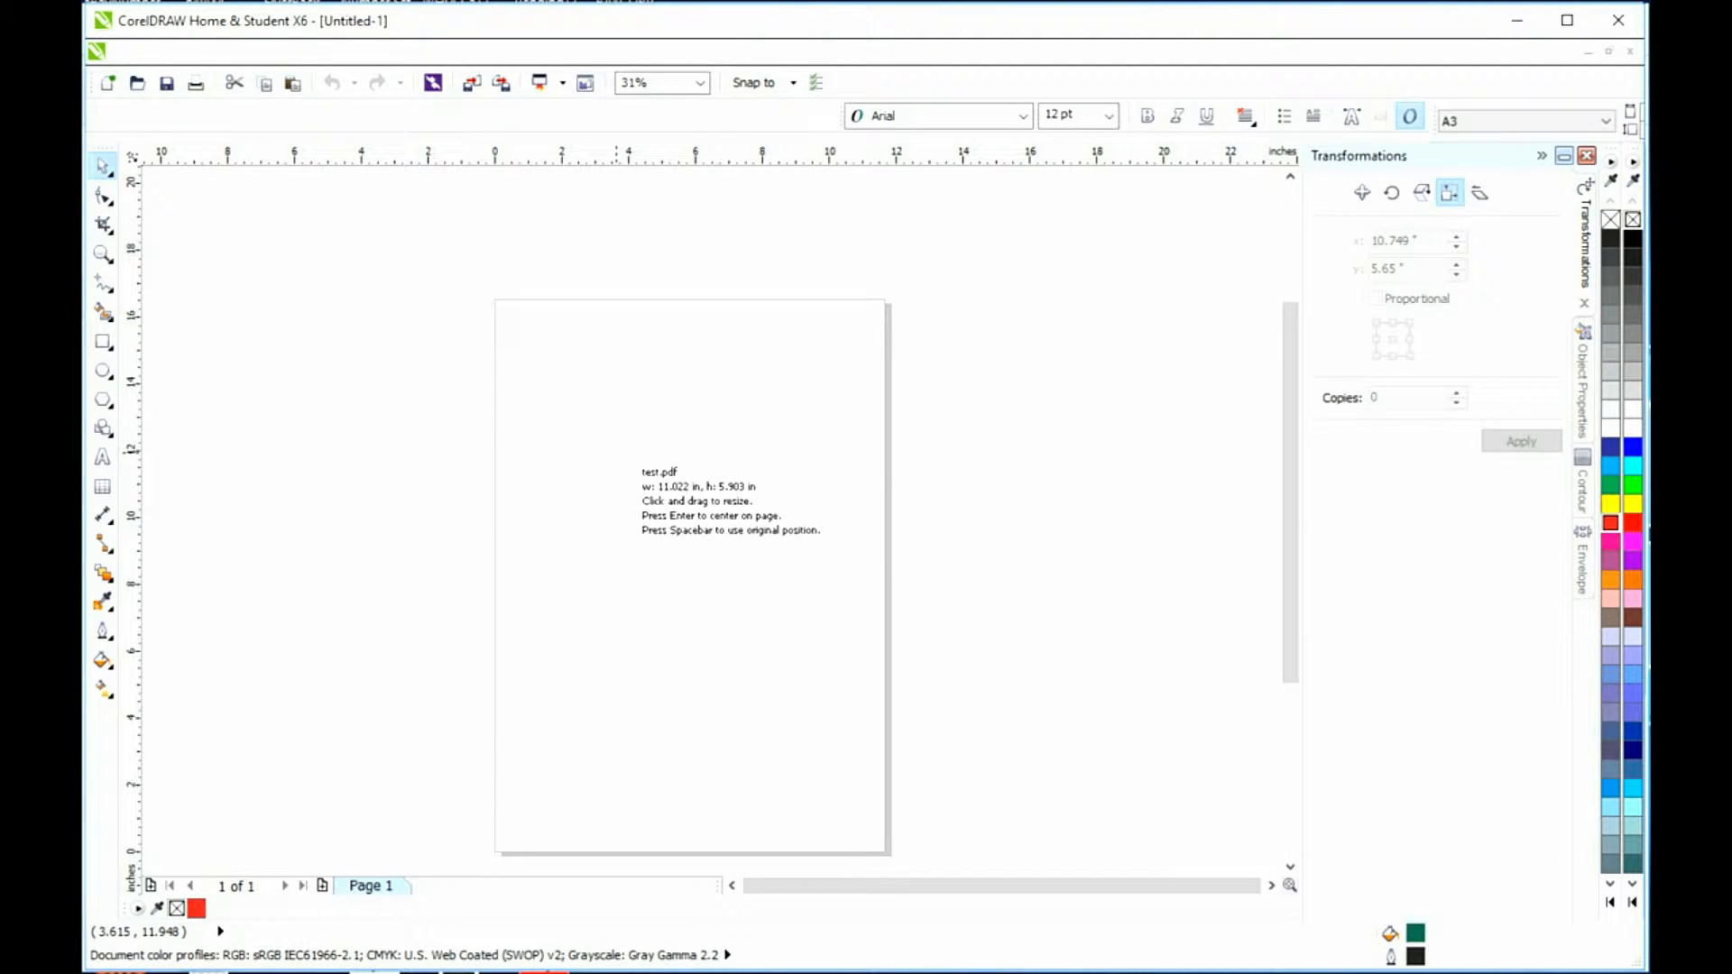
pyautogui.press('Return')
pyautogui.click(1025, 483)
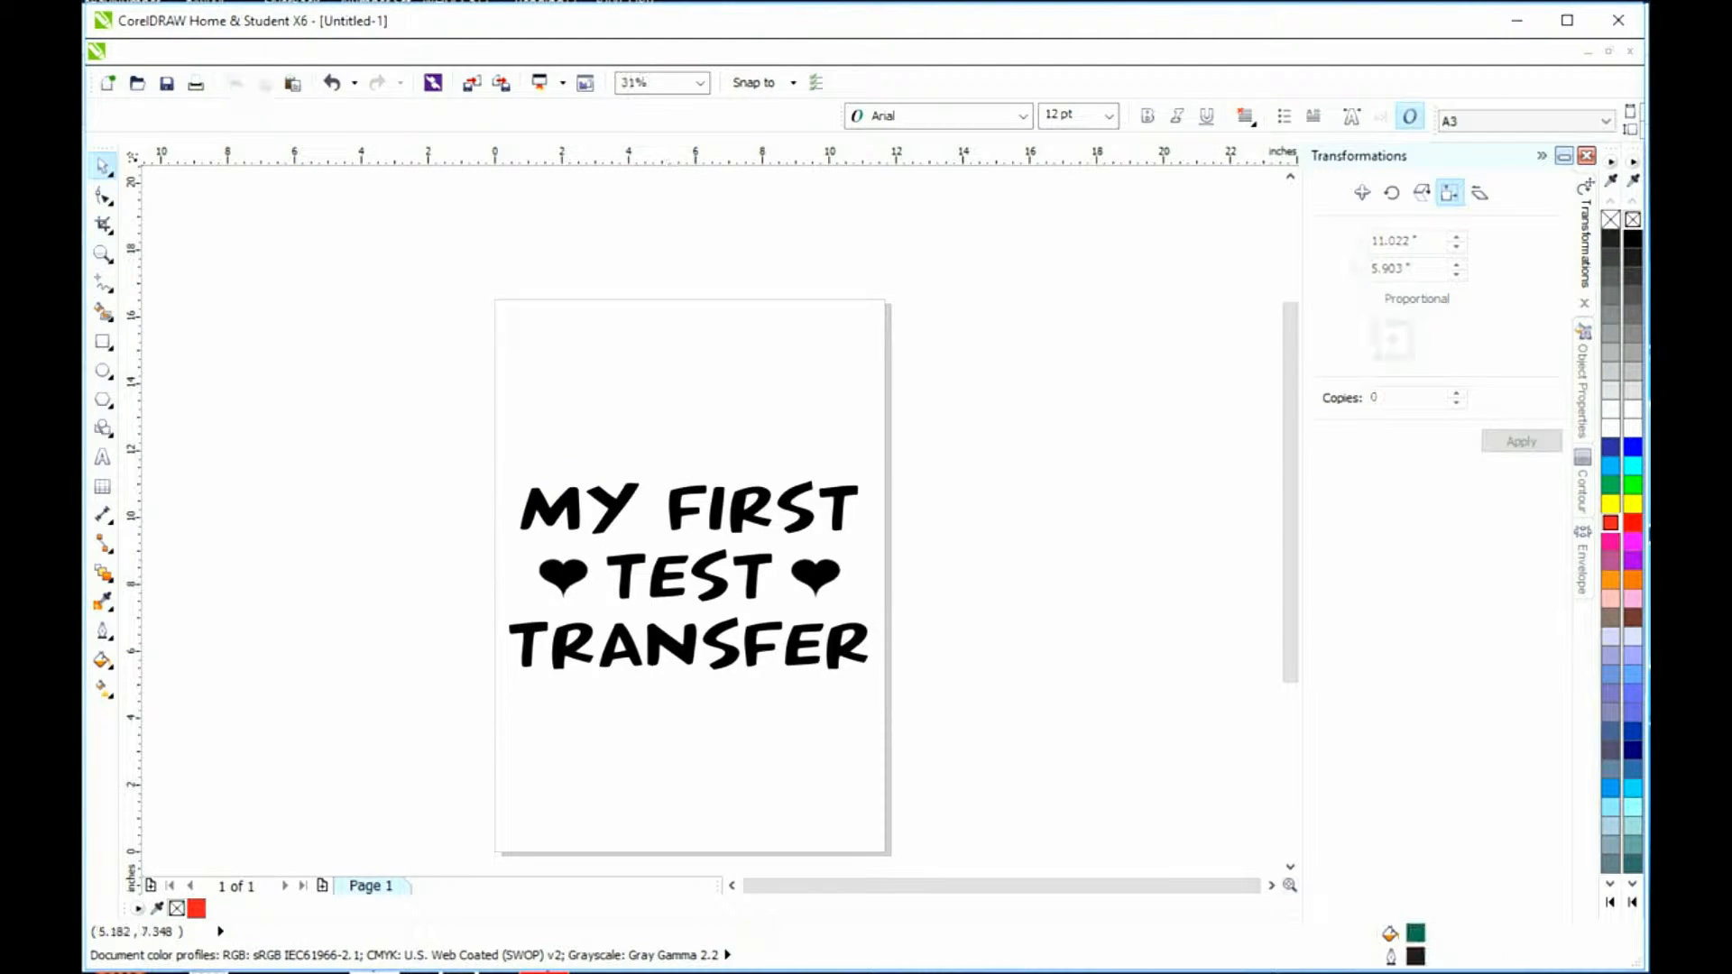
# - Switch the display of the imported design to Wireframe view
pyautogui.moveTo(413, 400); pyautogui.dragTo(933, 707)
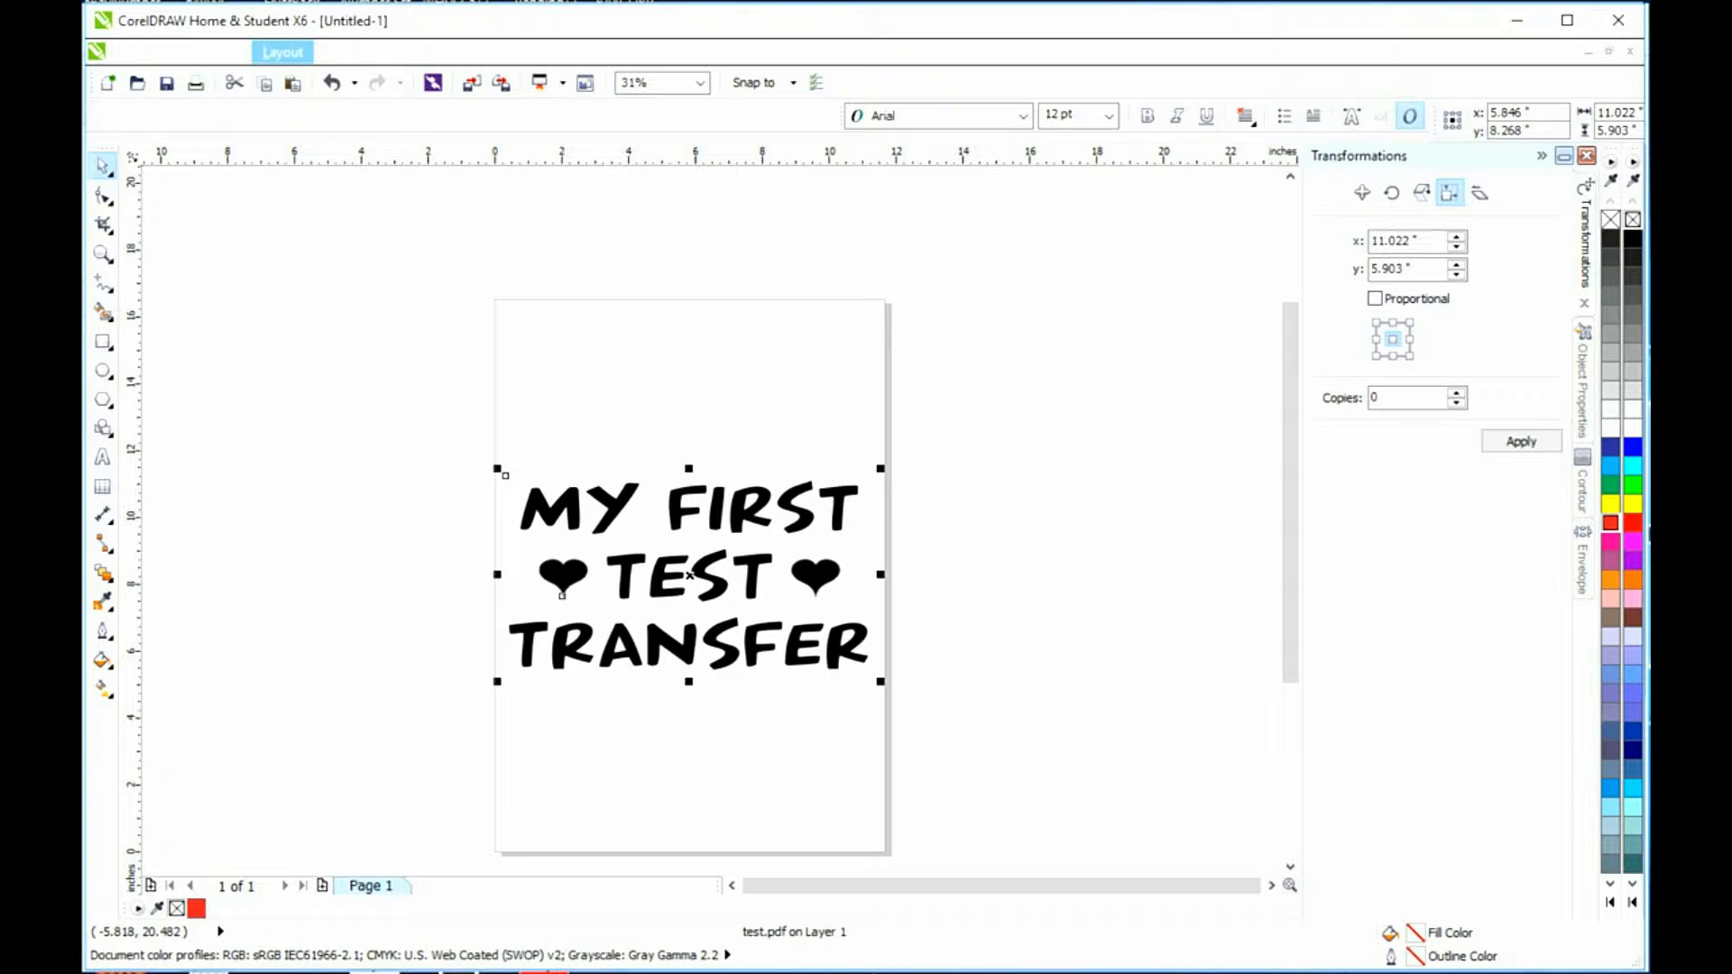
pyautogui.click(225, 51)
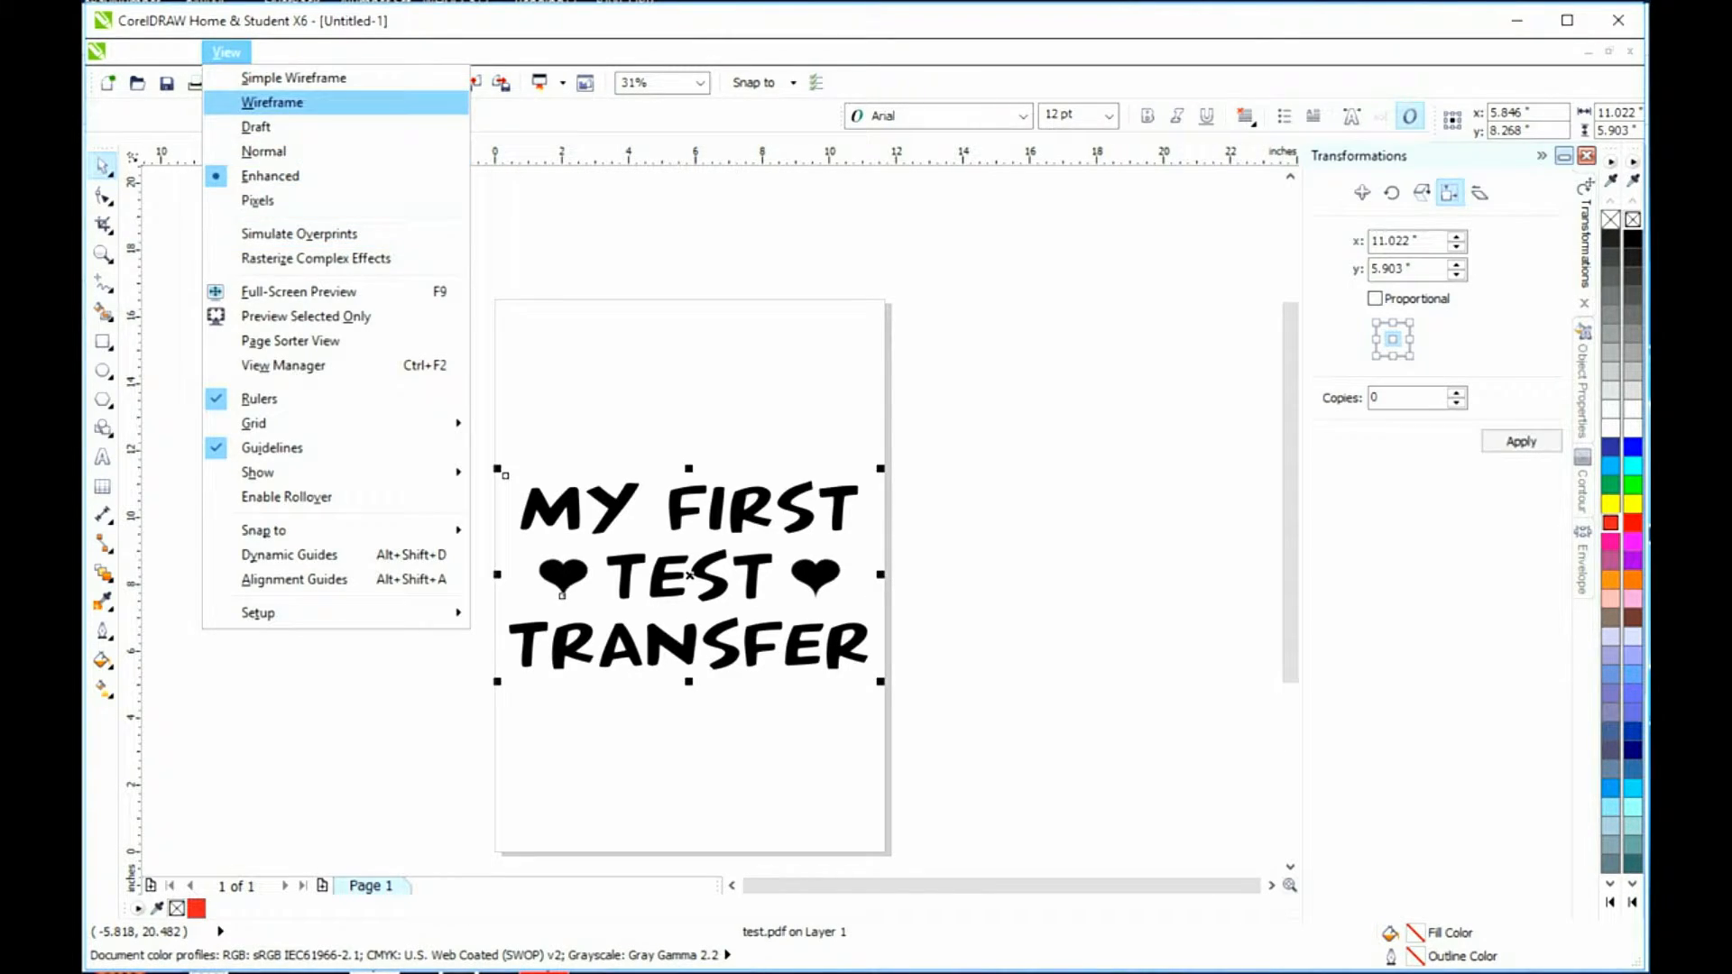
pyautogui.click(271, 102)
pyautogui.press('Escape')
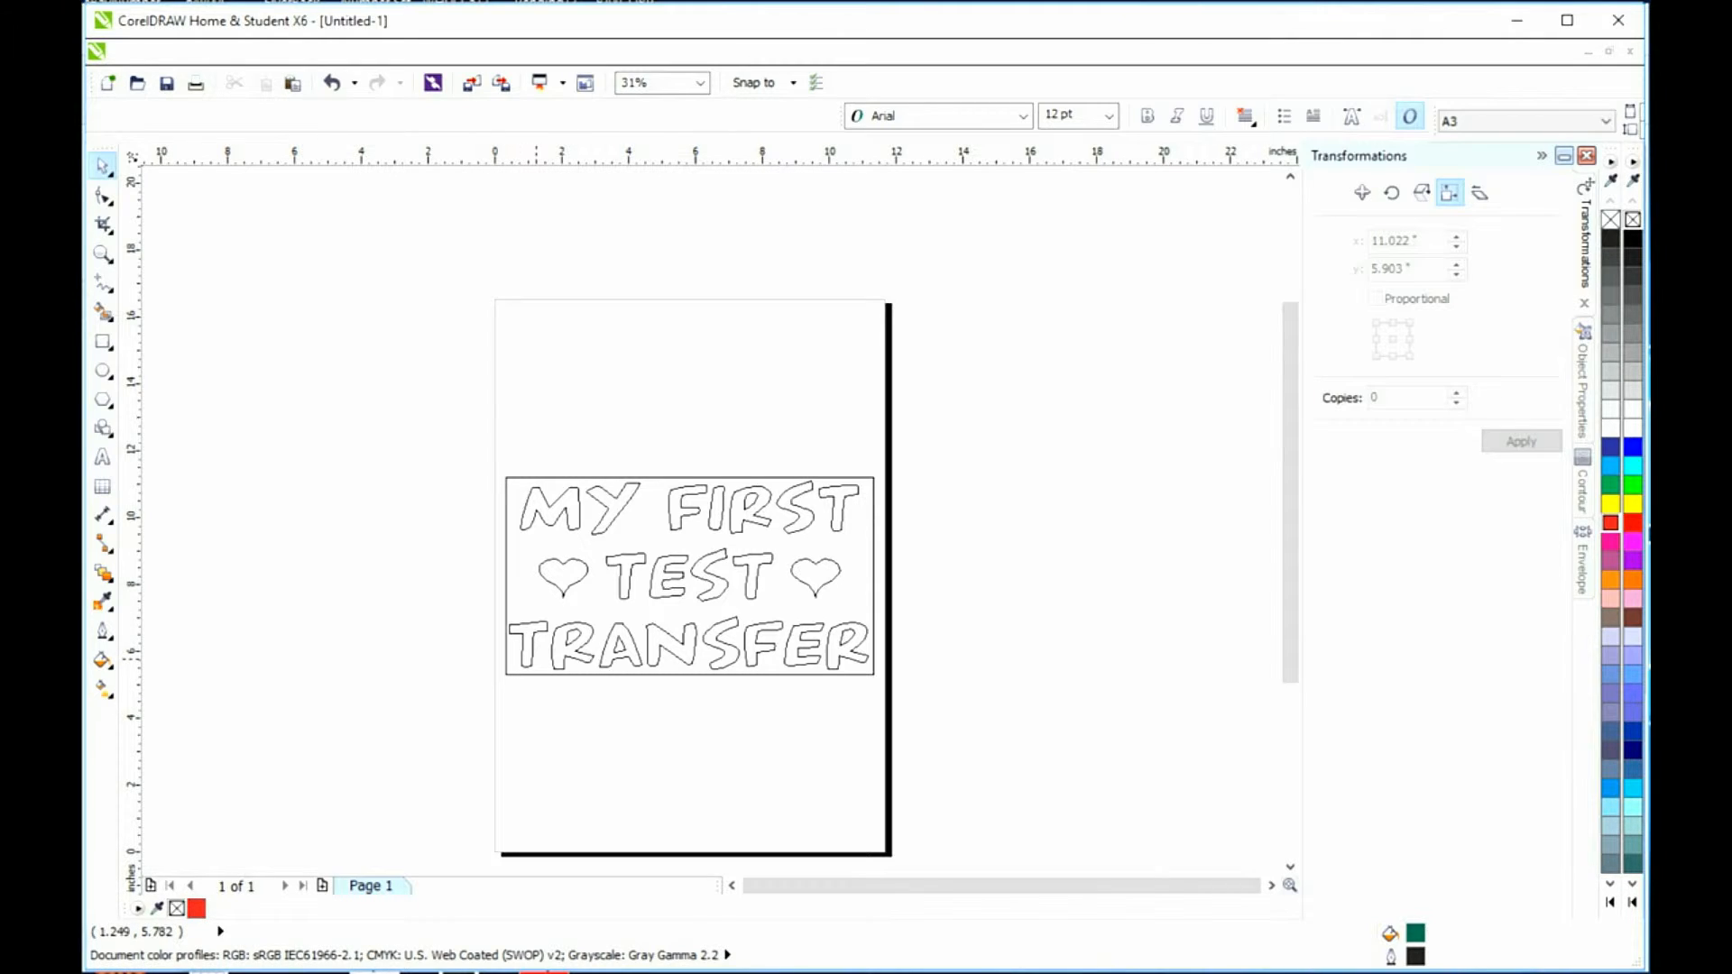
# - Ungroup the imported design and delete the rectangle surrounding the lettering and hearts
pyautogui.click(526, 658)
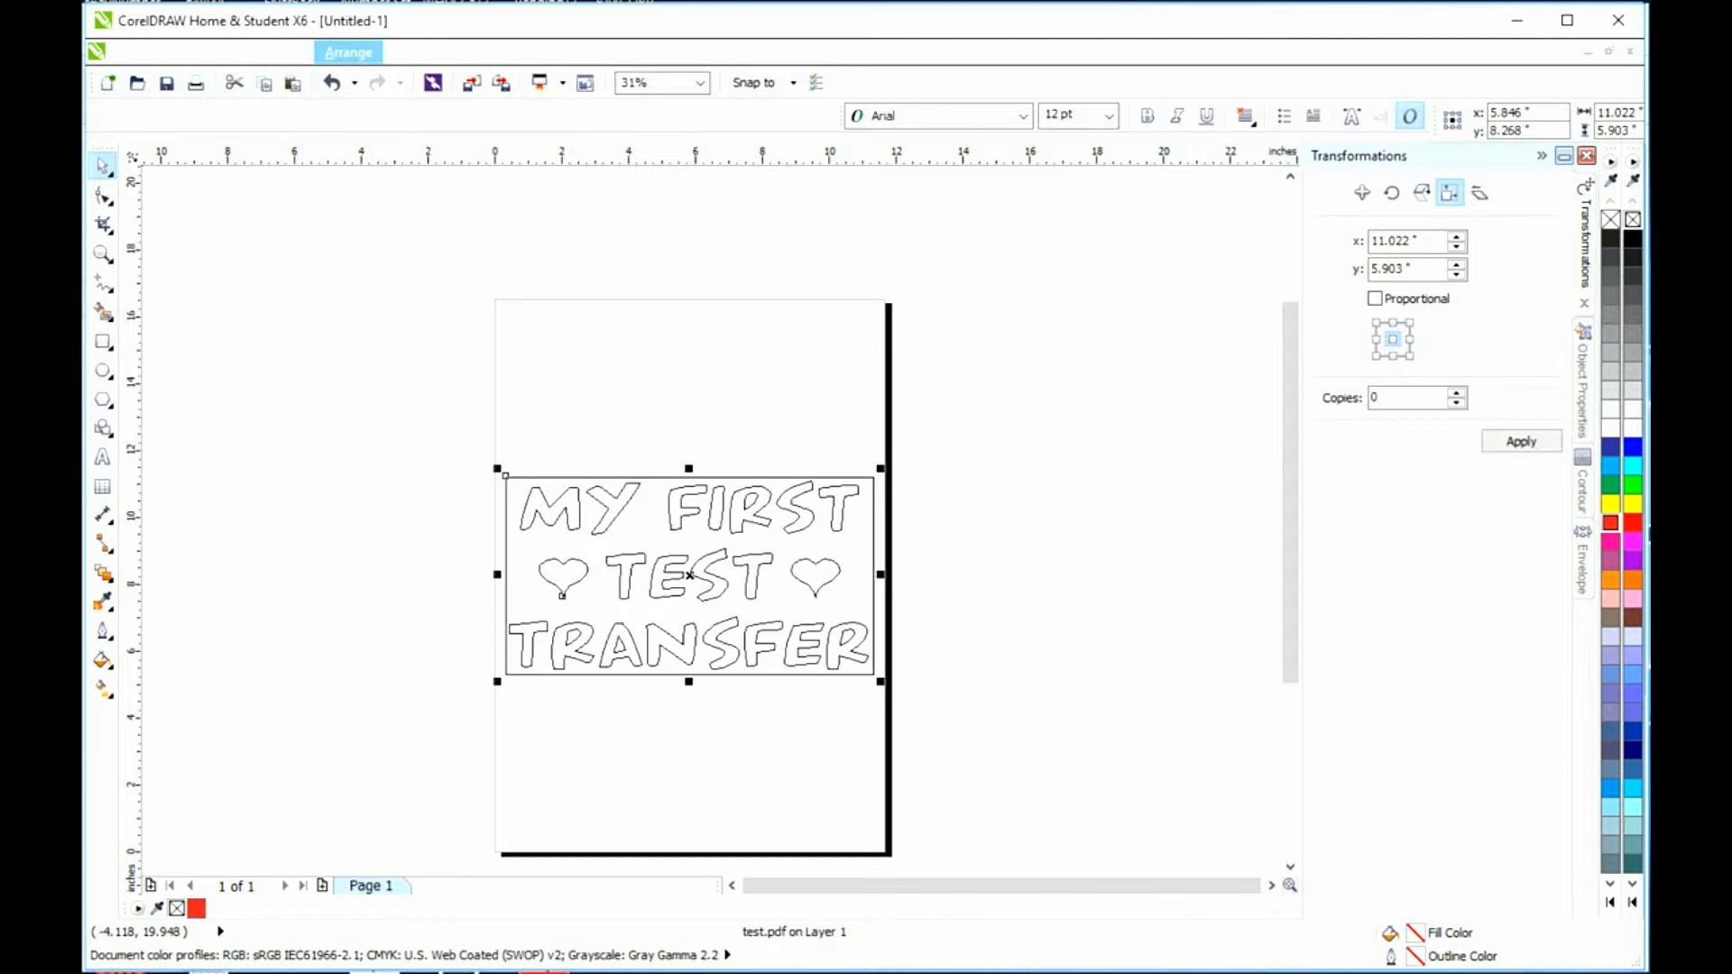
pyautogui.click(349, 52)
pyautogui.click(370, 219)
pyautogui.click(325, 568)
pyautogui.click(507, 669)
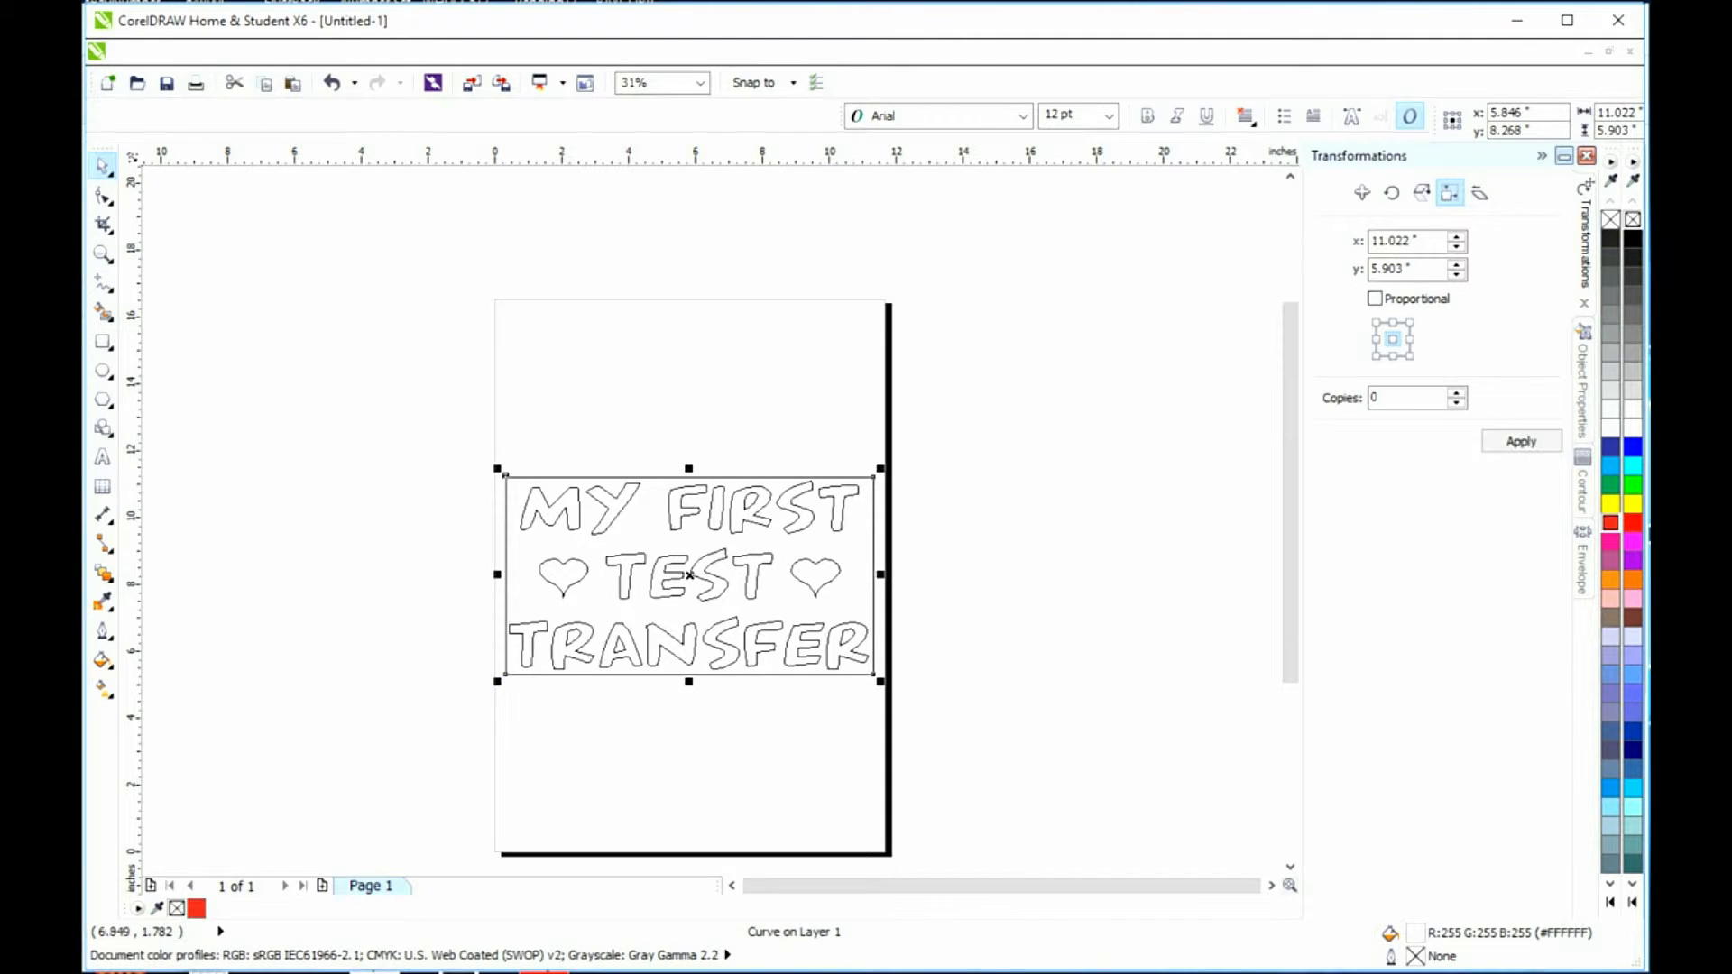
pyautogui.press('Delete')
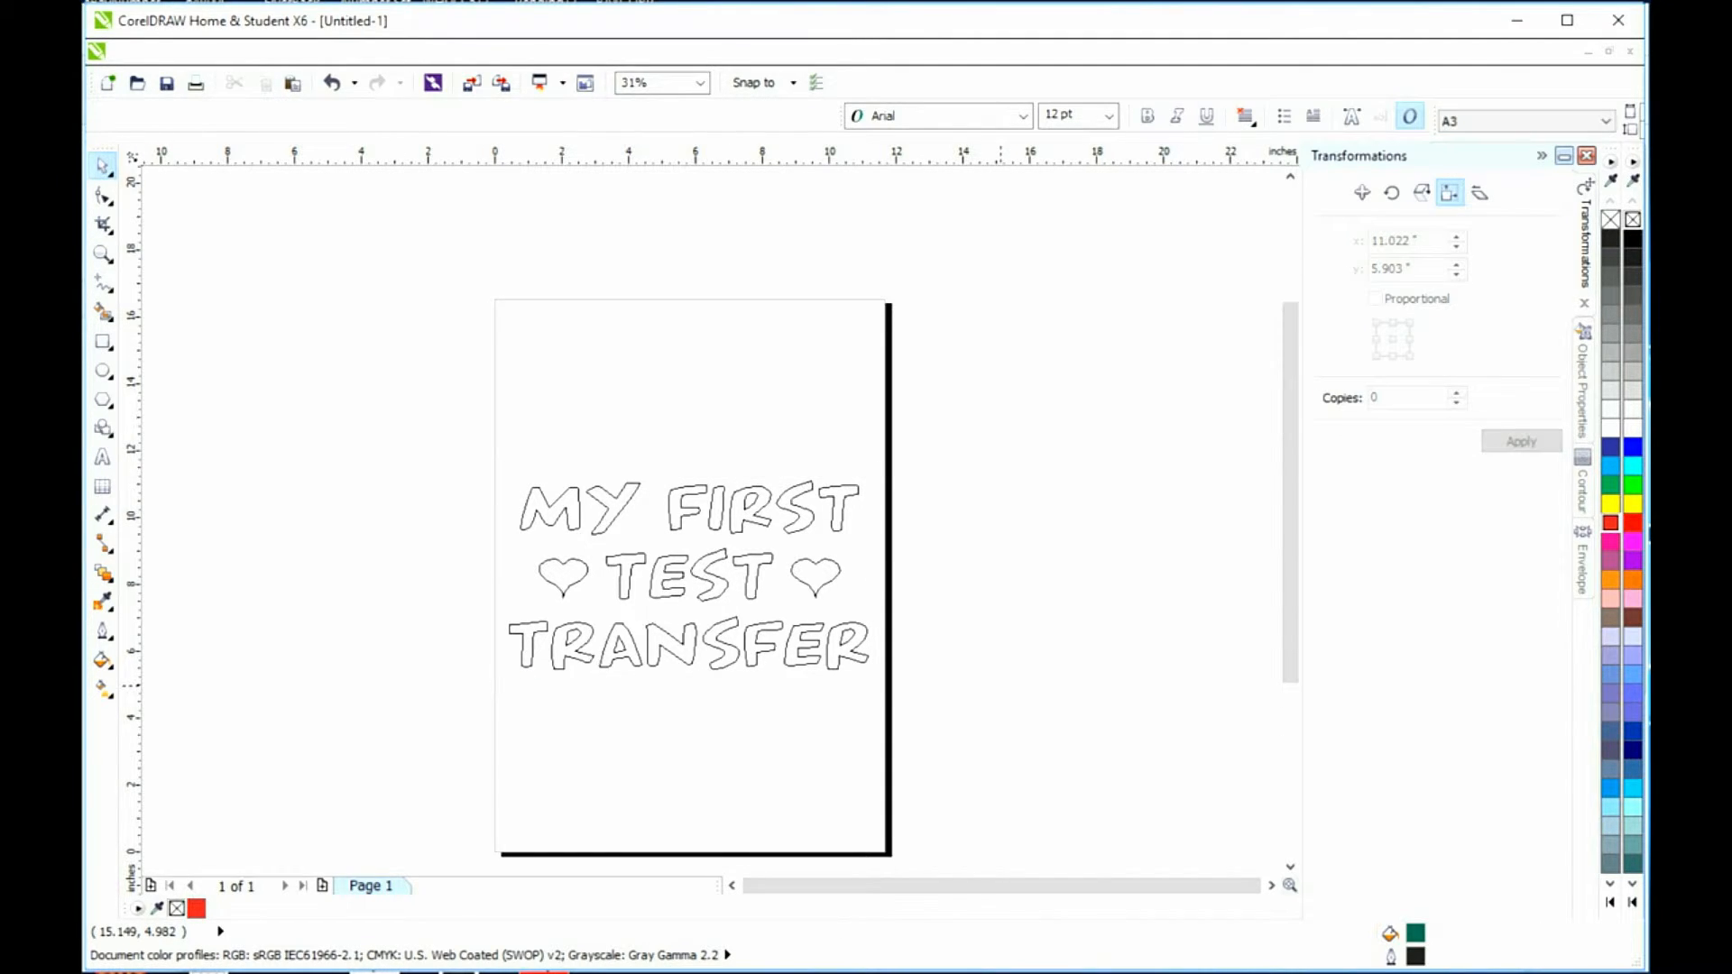
# - Select all the lettering and hearts and change the page size units to centimeters
pyautogui.moveTo(457, 445); pyautogui.dragTo(987, 762)
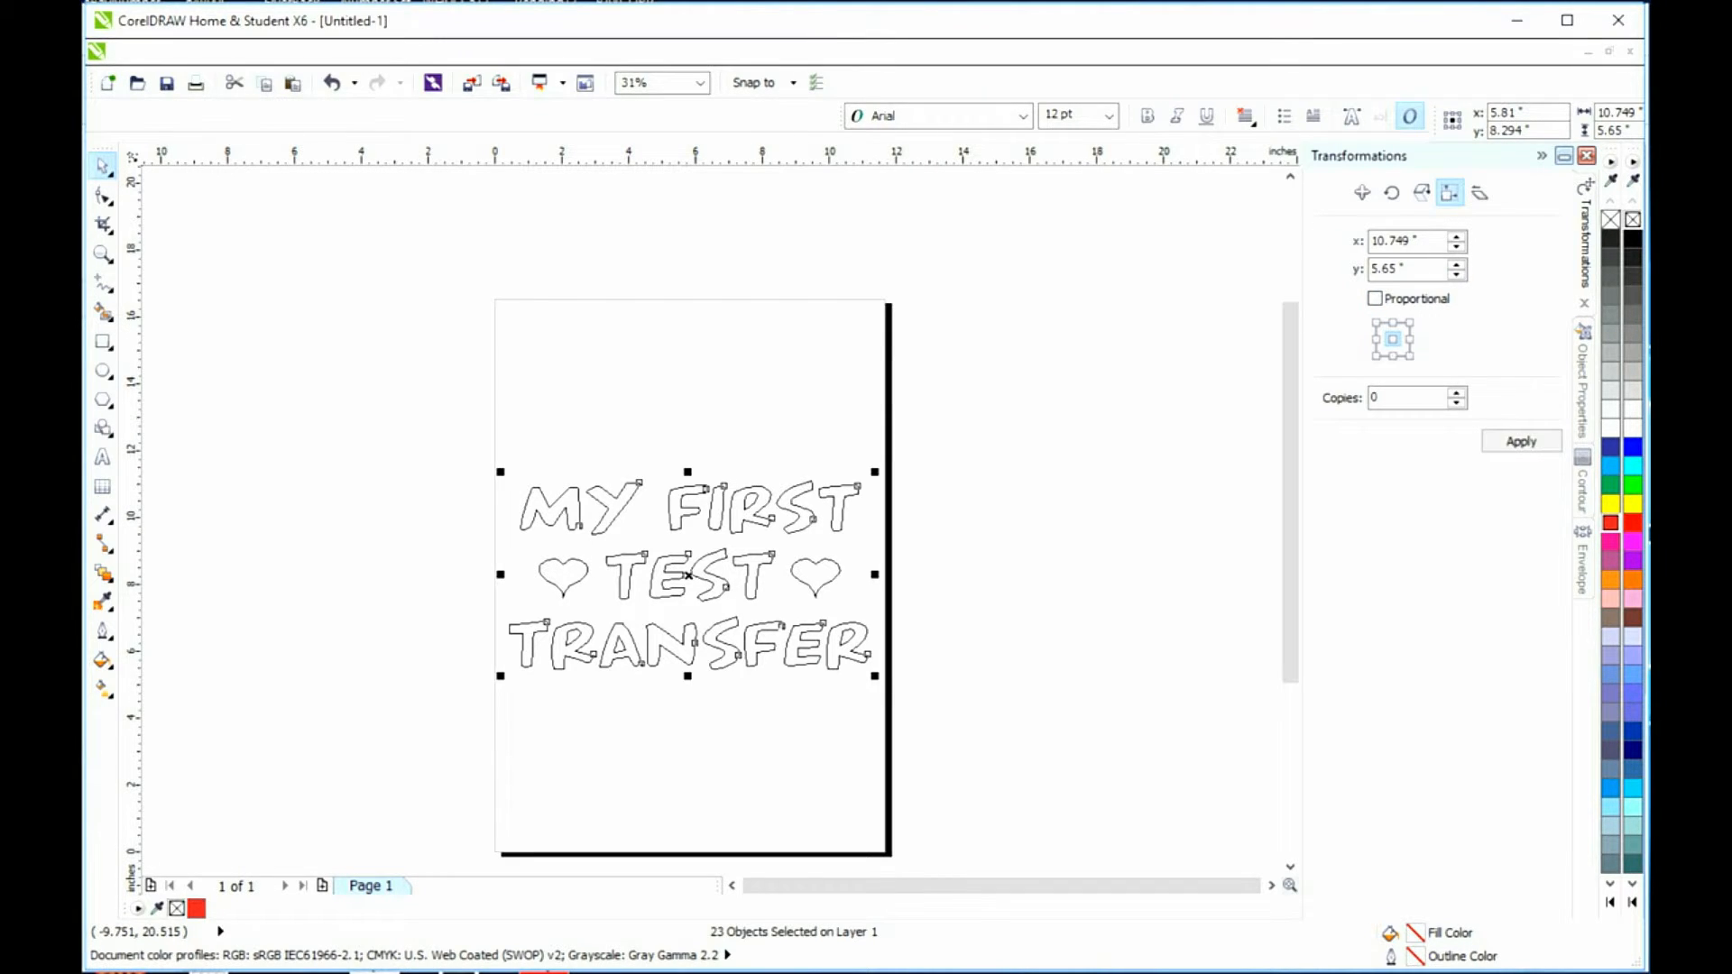
pyautogui.click(283, 53)
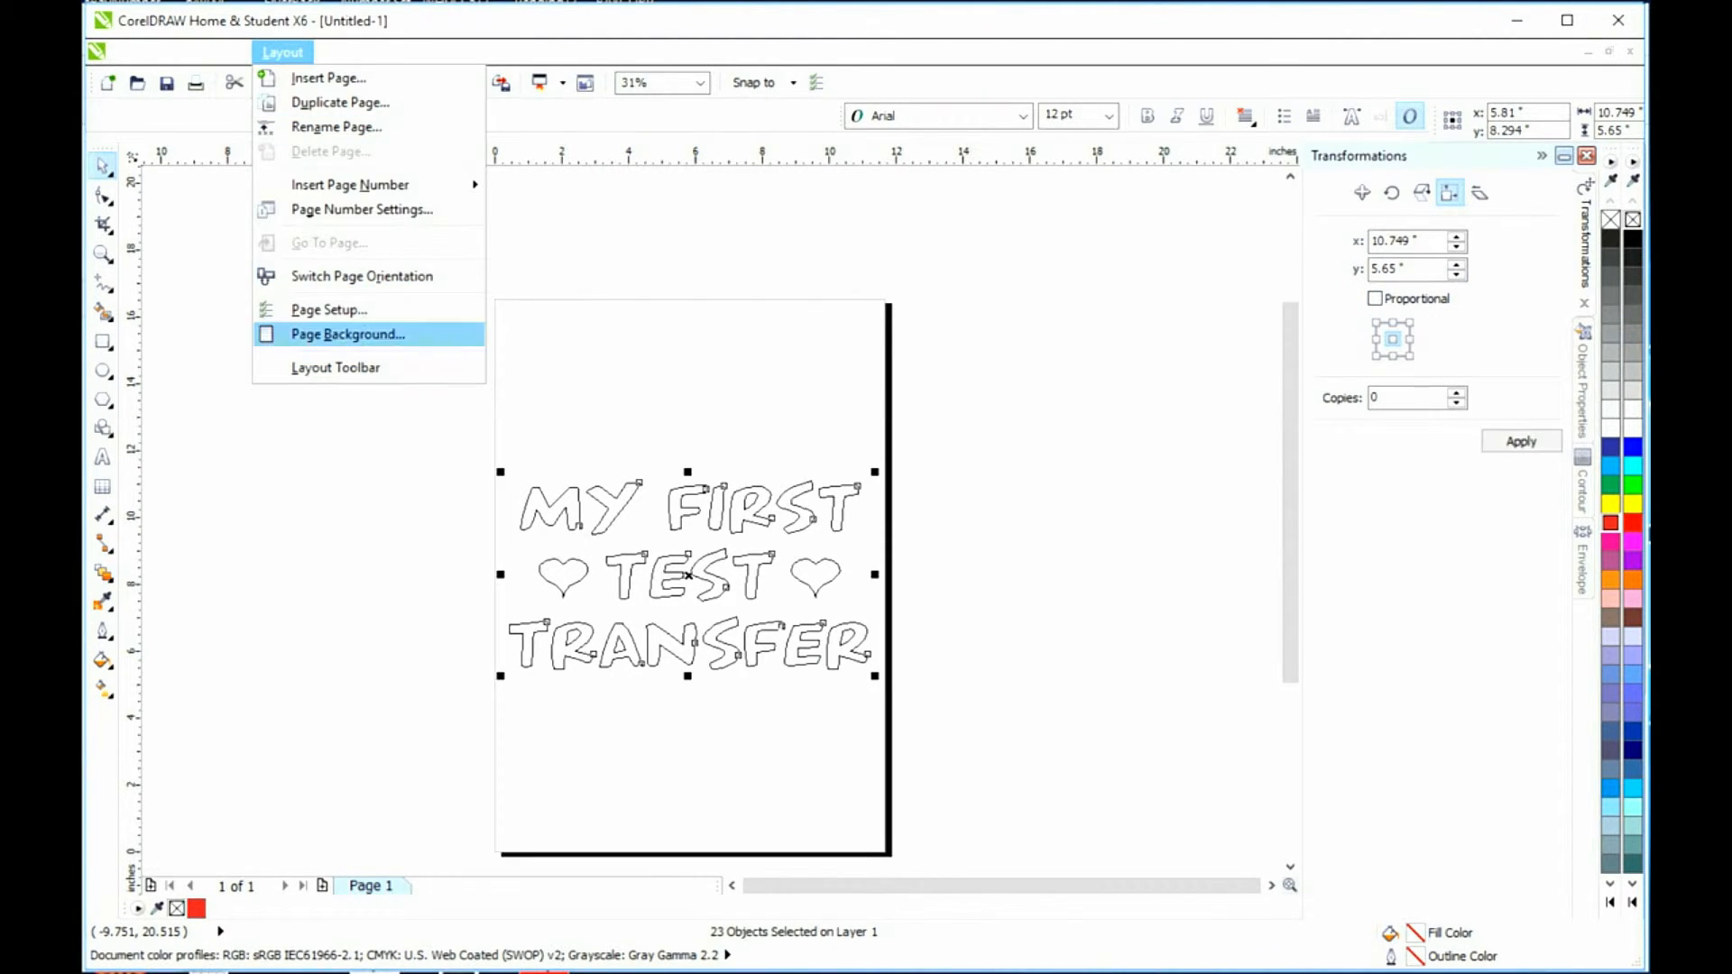
pyautogui.click(329, 309)
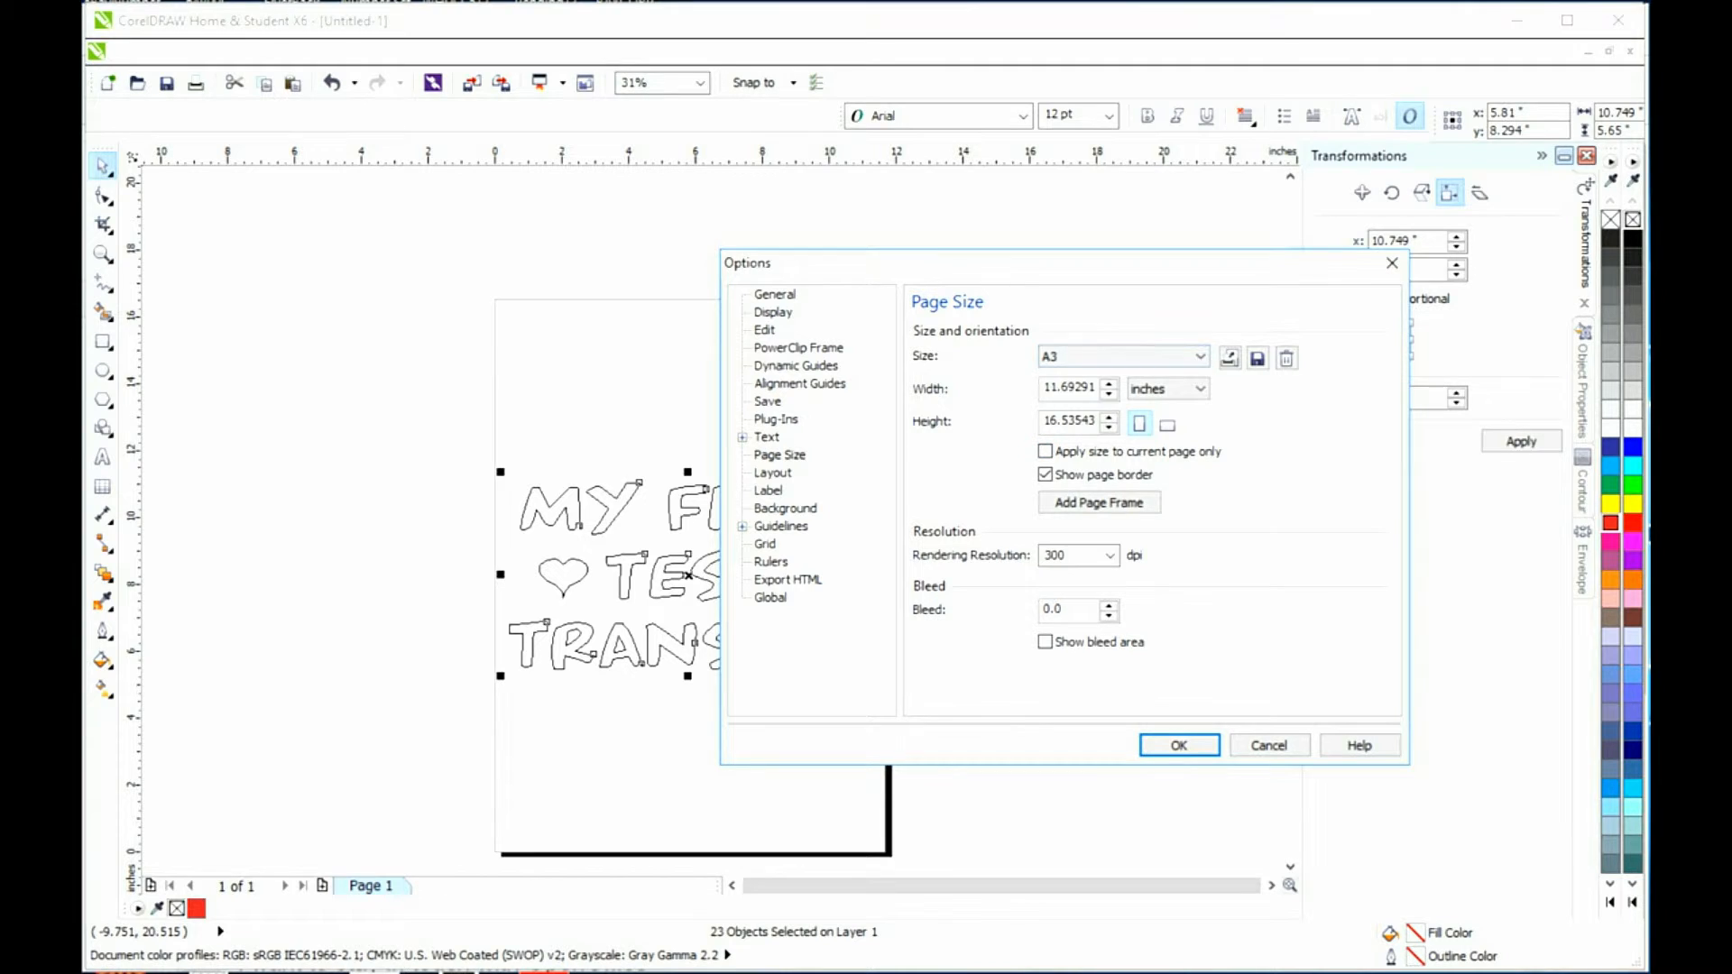
pyautogui.click(1169, 389)
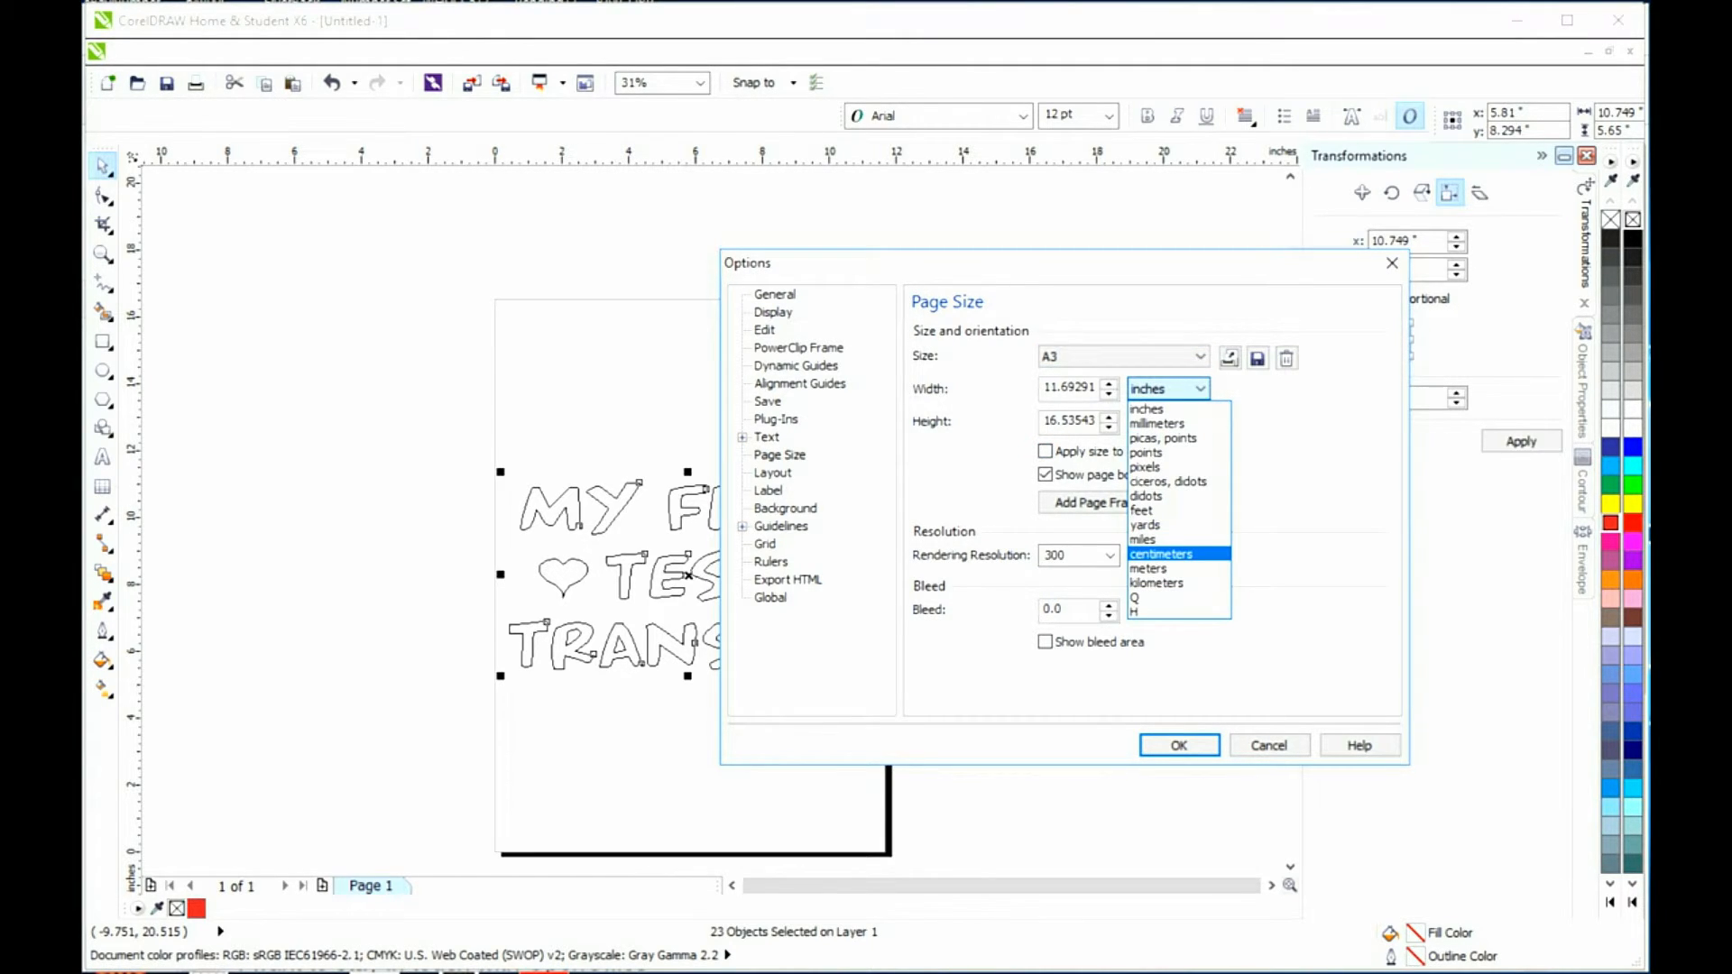
pyautogui.click(1164, 554)
pyautogui.click(1179, 746)
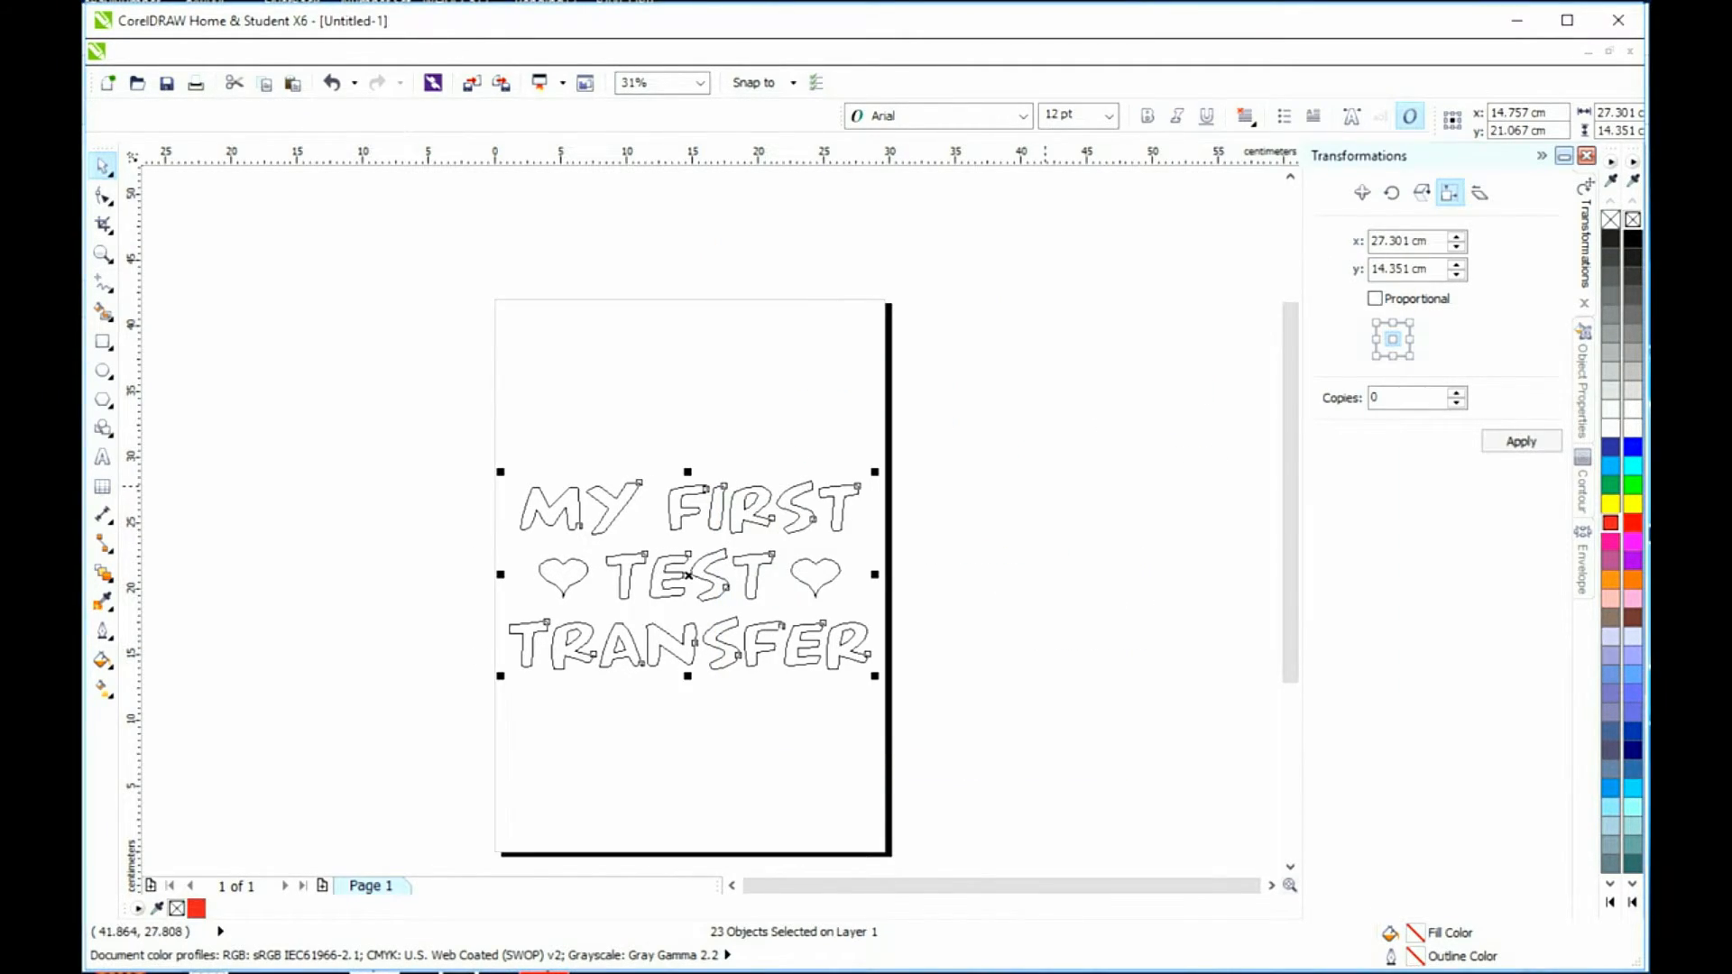
# - Resize the selected lettering and hearts to 28 cm wide and 15 cm high, without keeping proportions
pyautogui.moveTo(1430, 241); pyautogui.dragTo(1371, 241)
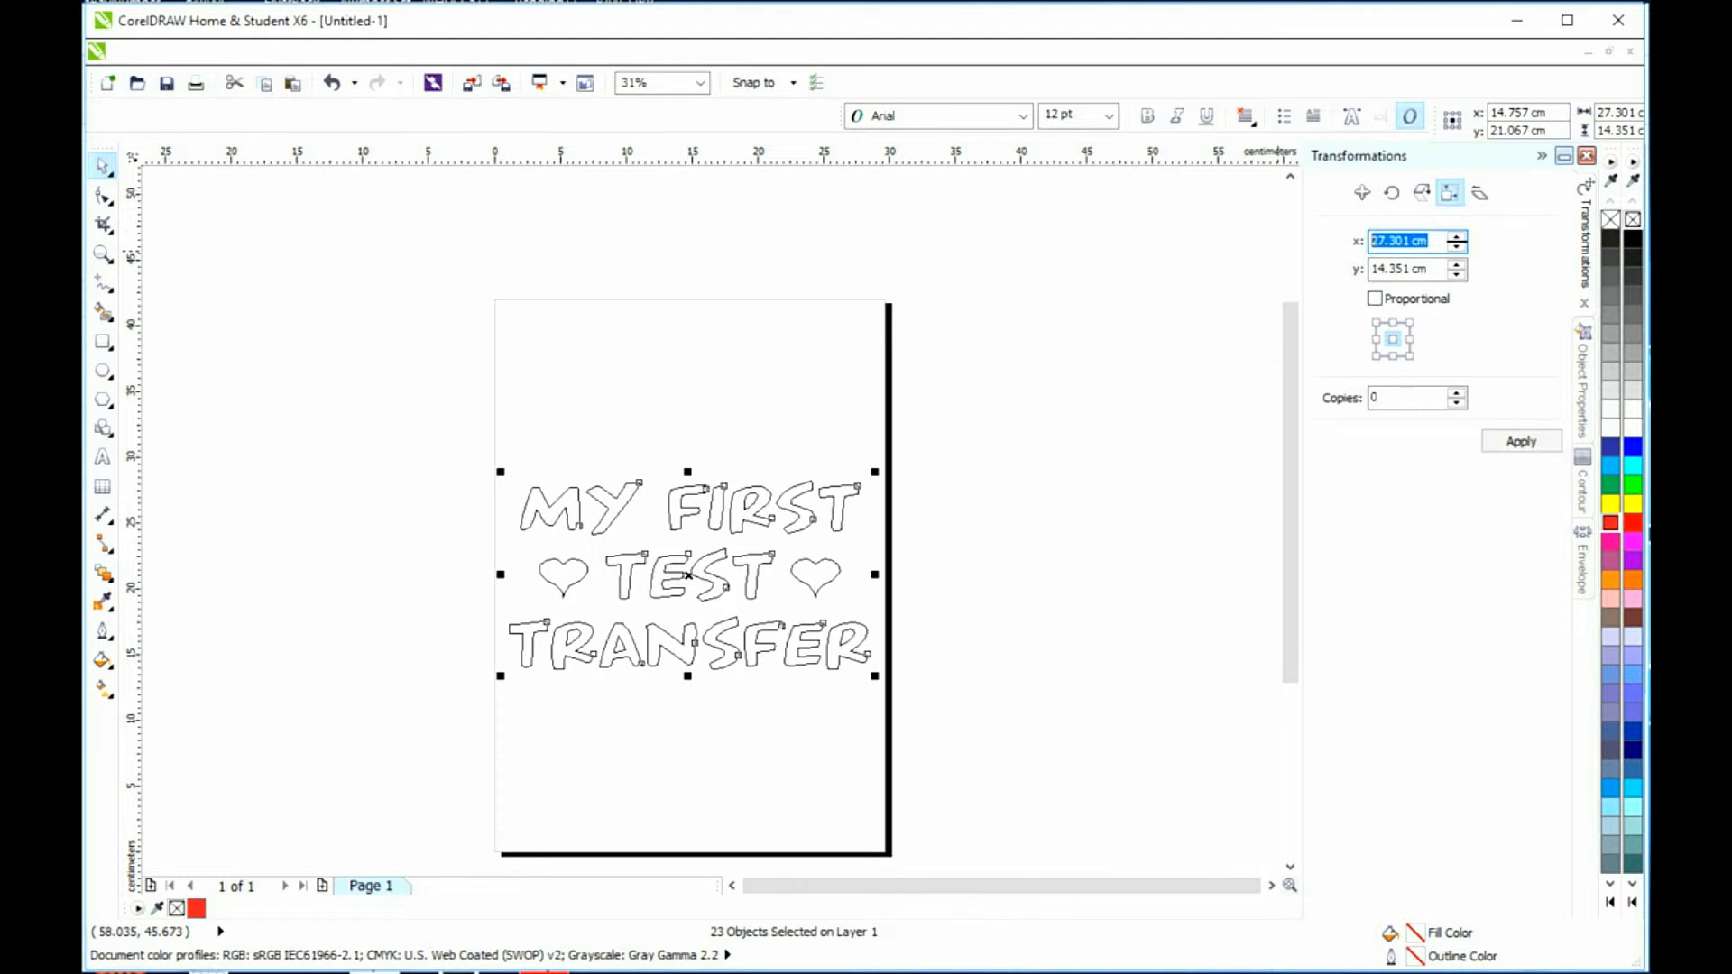
pyautogui.write('28')
pyautogui.press('Tab')
pyautogui.write('15')
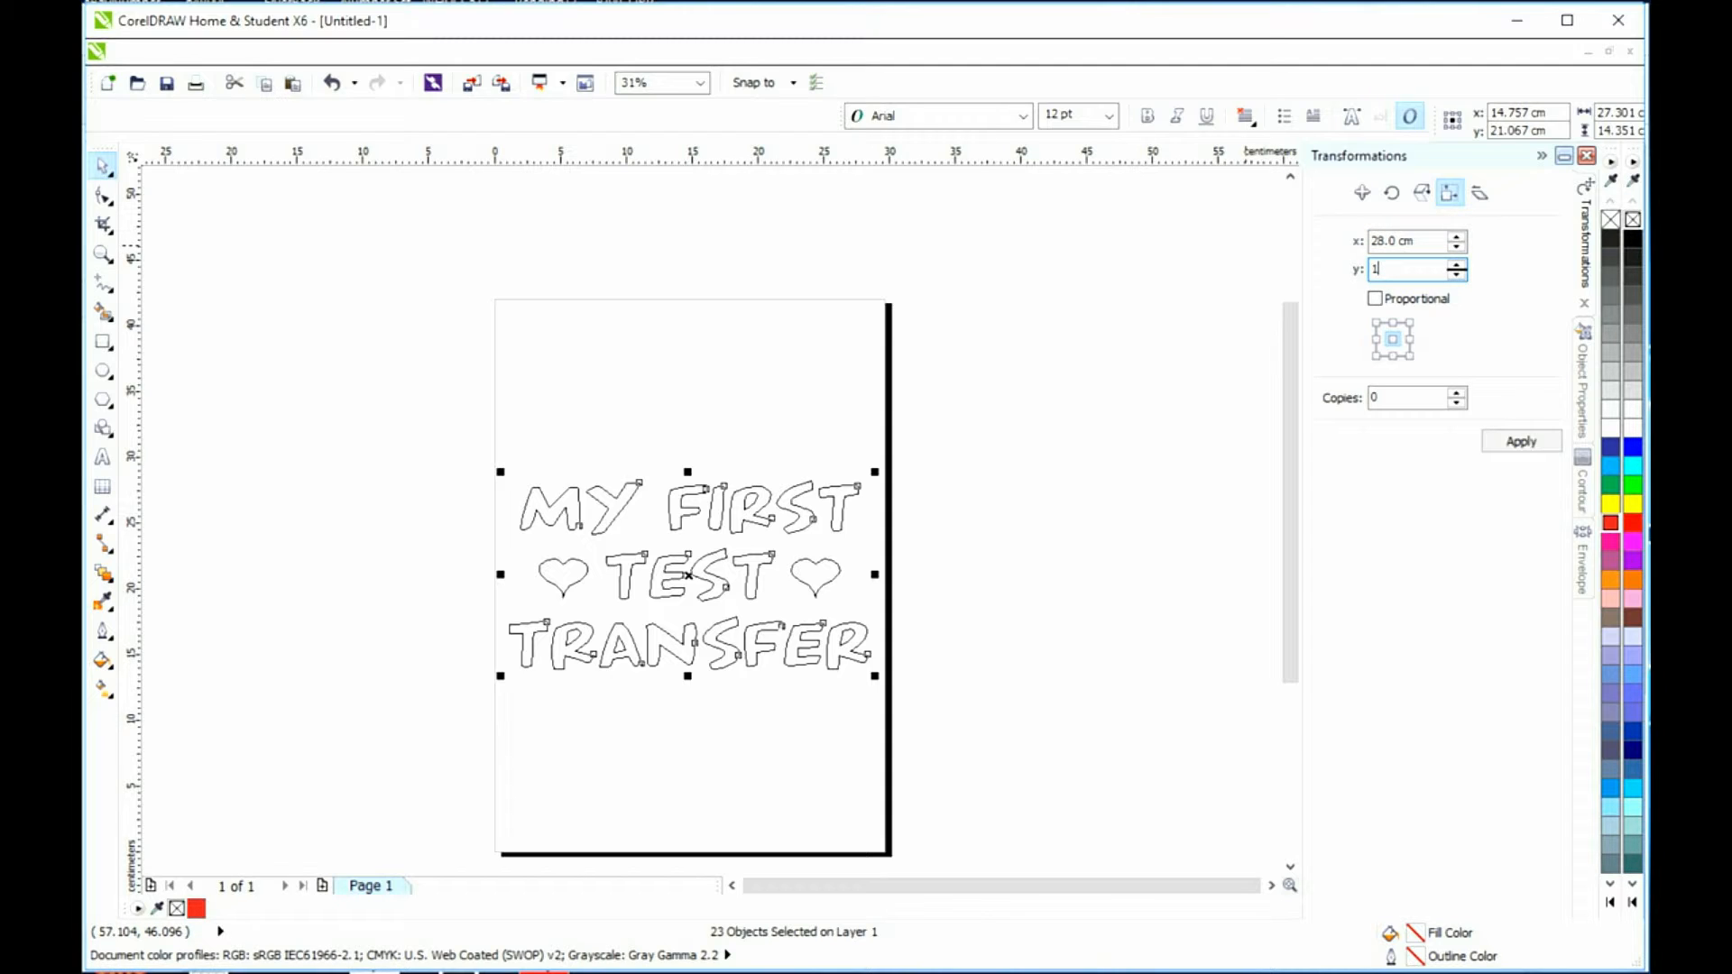
pyautogui.press('Tab')
pyautogui.click(1522, 441)
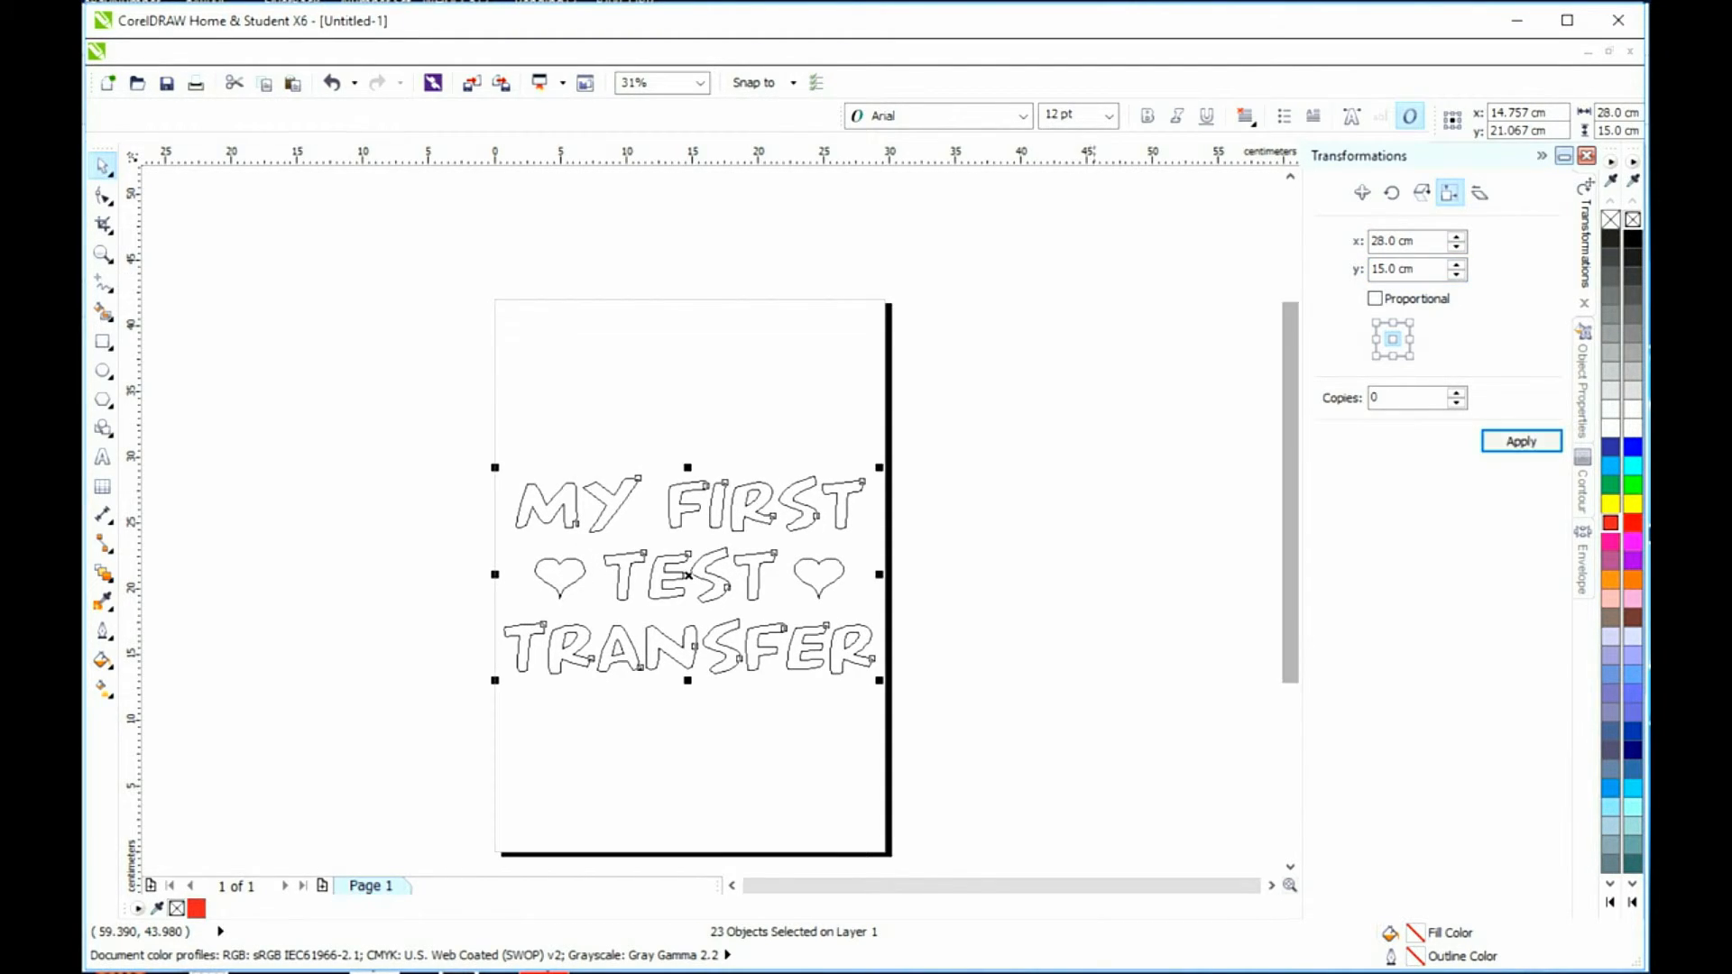
pyautogui.click(1013, 508)
# - Select the whole resized design and switch the display back to Enhanced view
pyautogui.moveTo(378, 398); pyautogui.dragTo(958, 676)
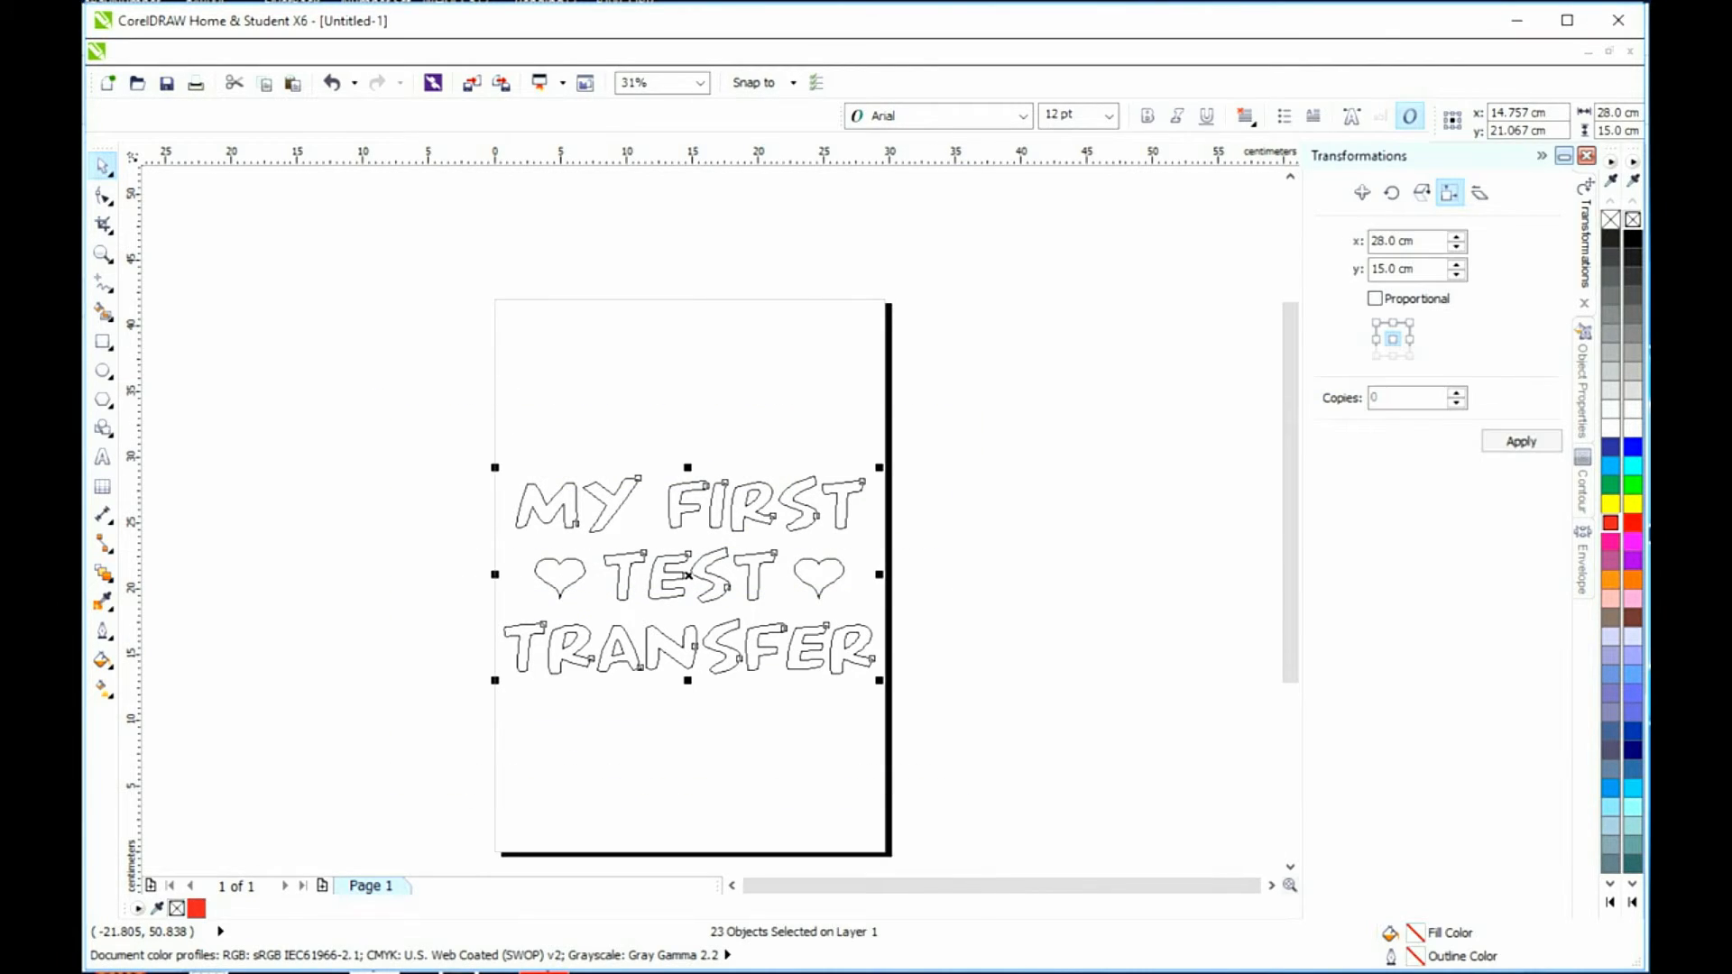
pyautogui.click(225, 51)
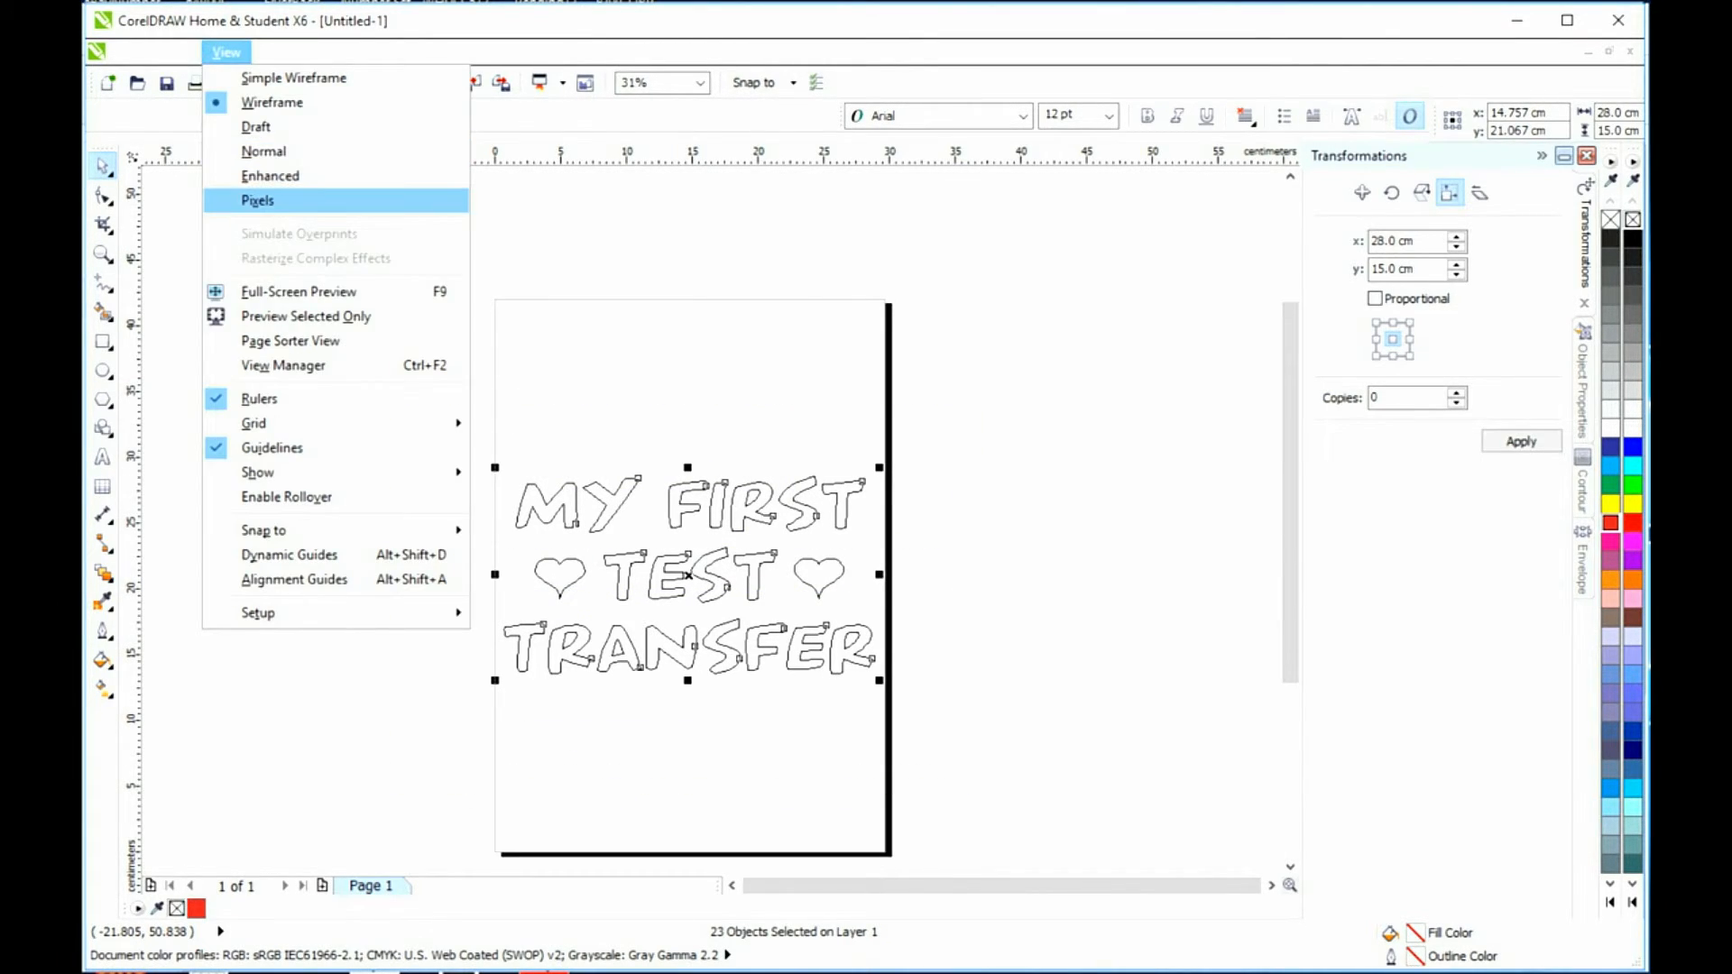
pyautogui.click(262, 174)
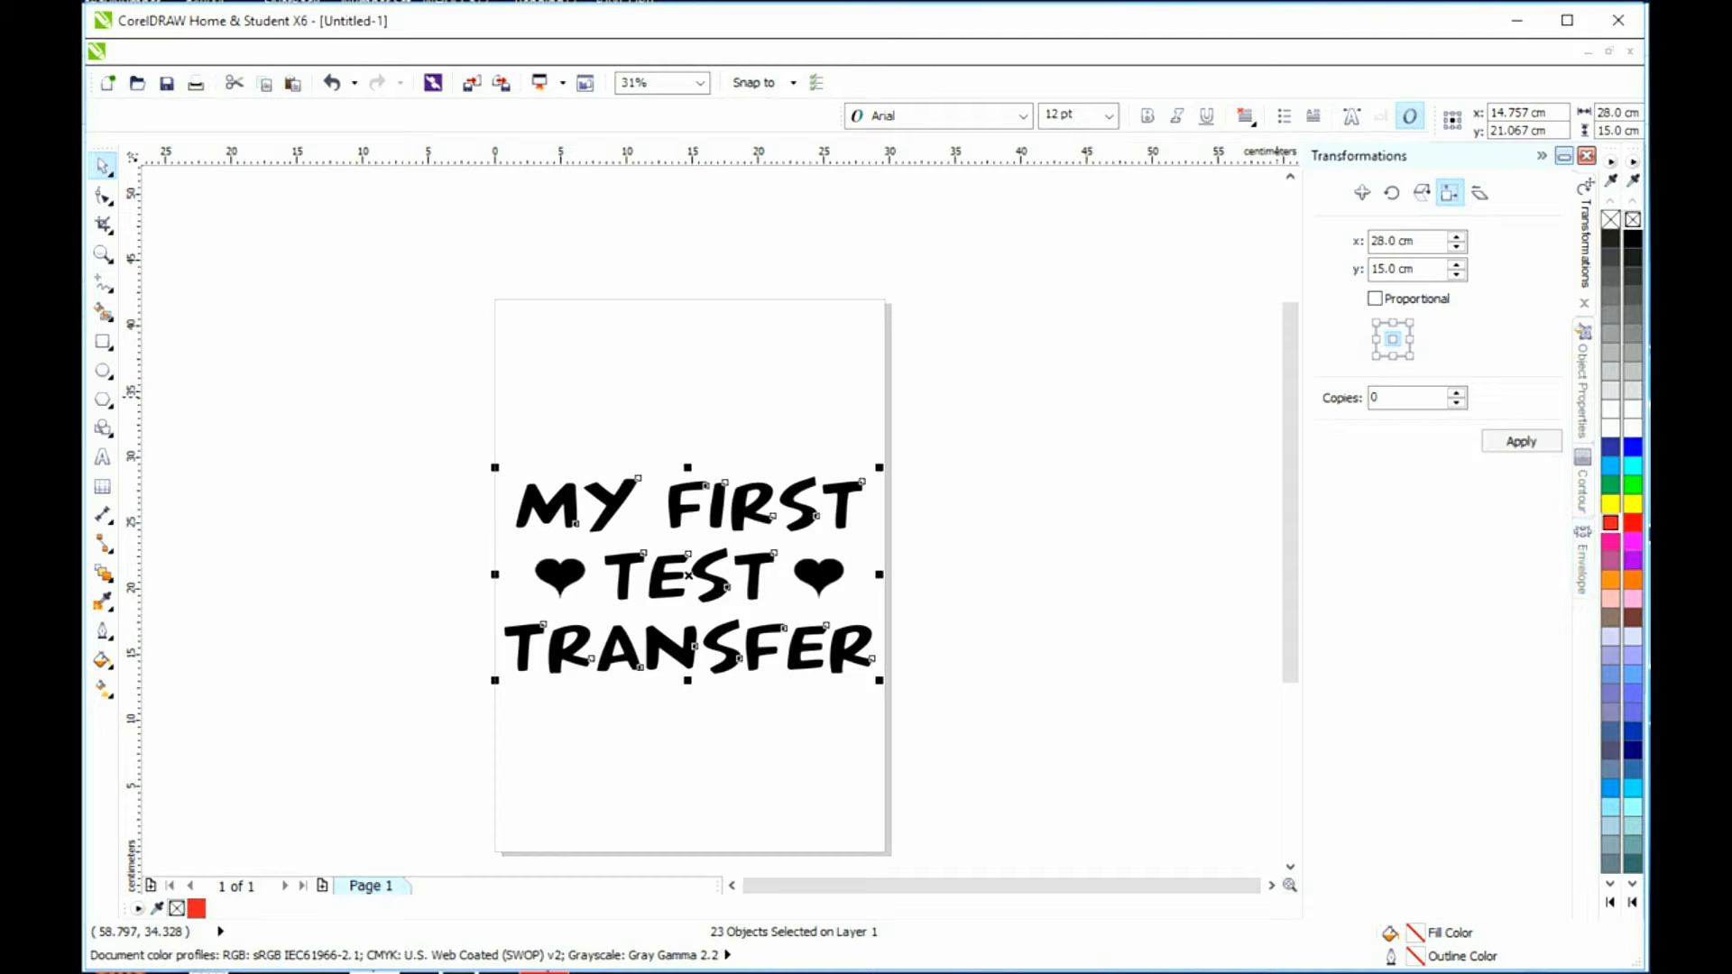
# - Fill the whole design with red and change the fill to dark blue (C100 M100 Y0 K0)
pyautogui.click(1610, 523)
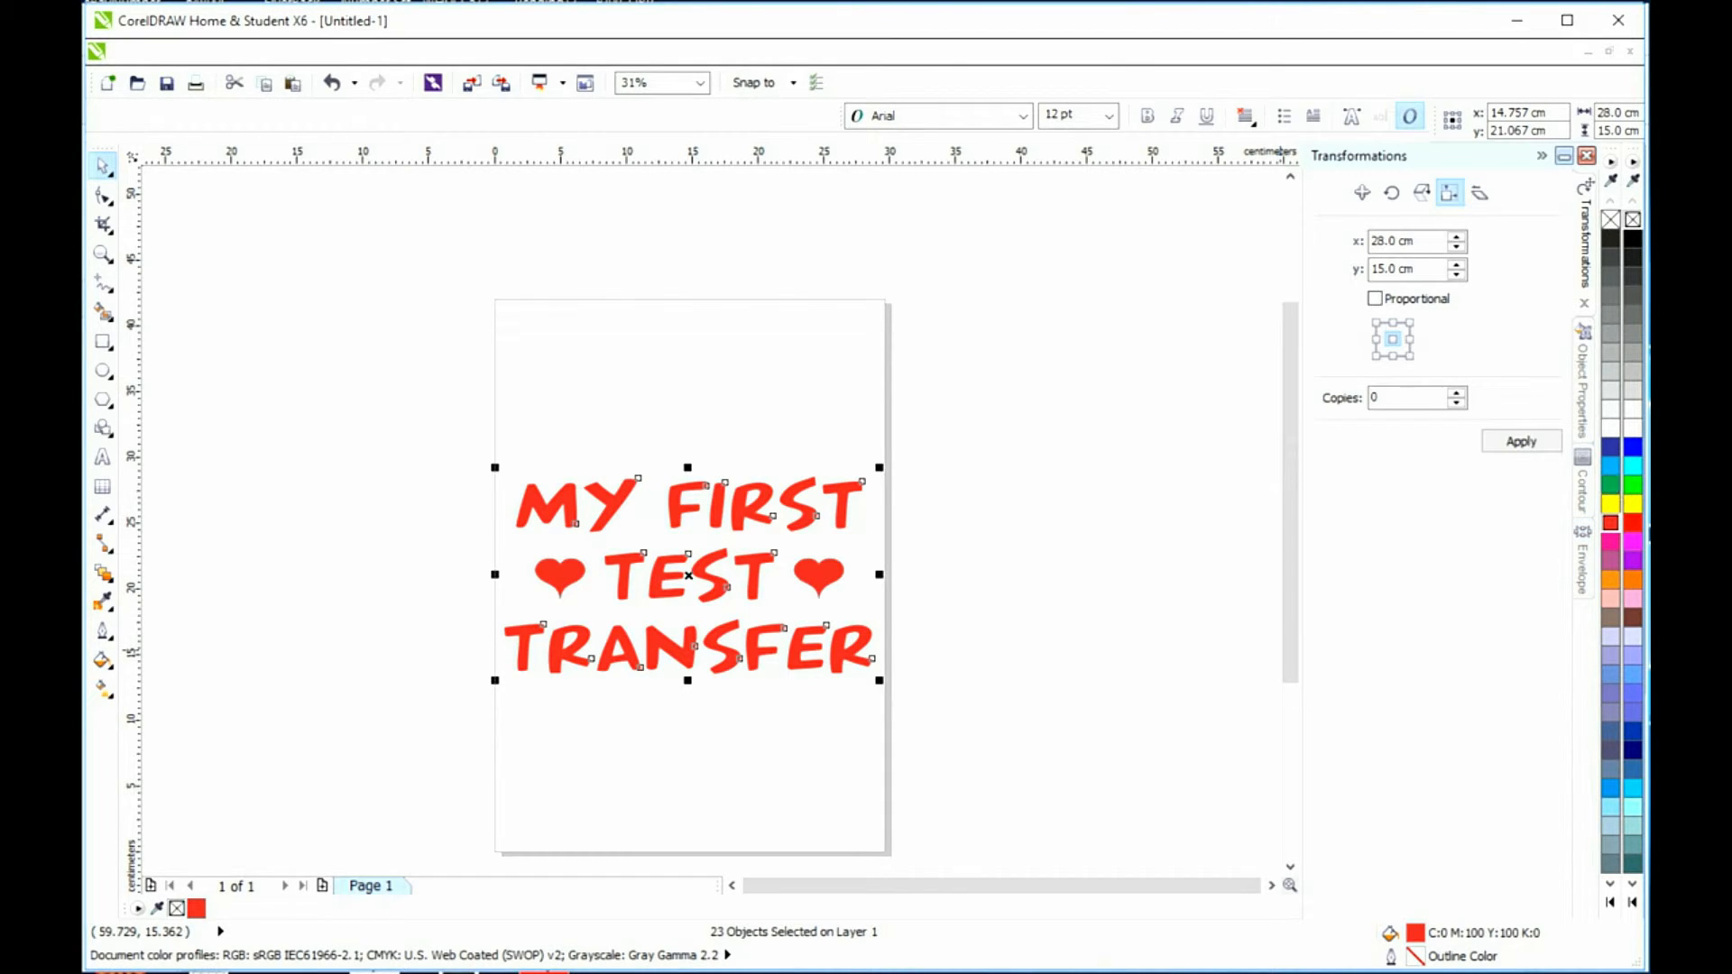
pyautogui.click(1611, 447)
pyautogui.click(1060, 446)
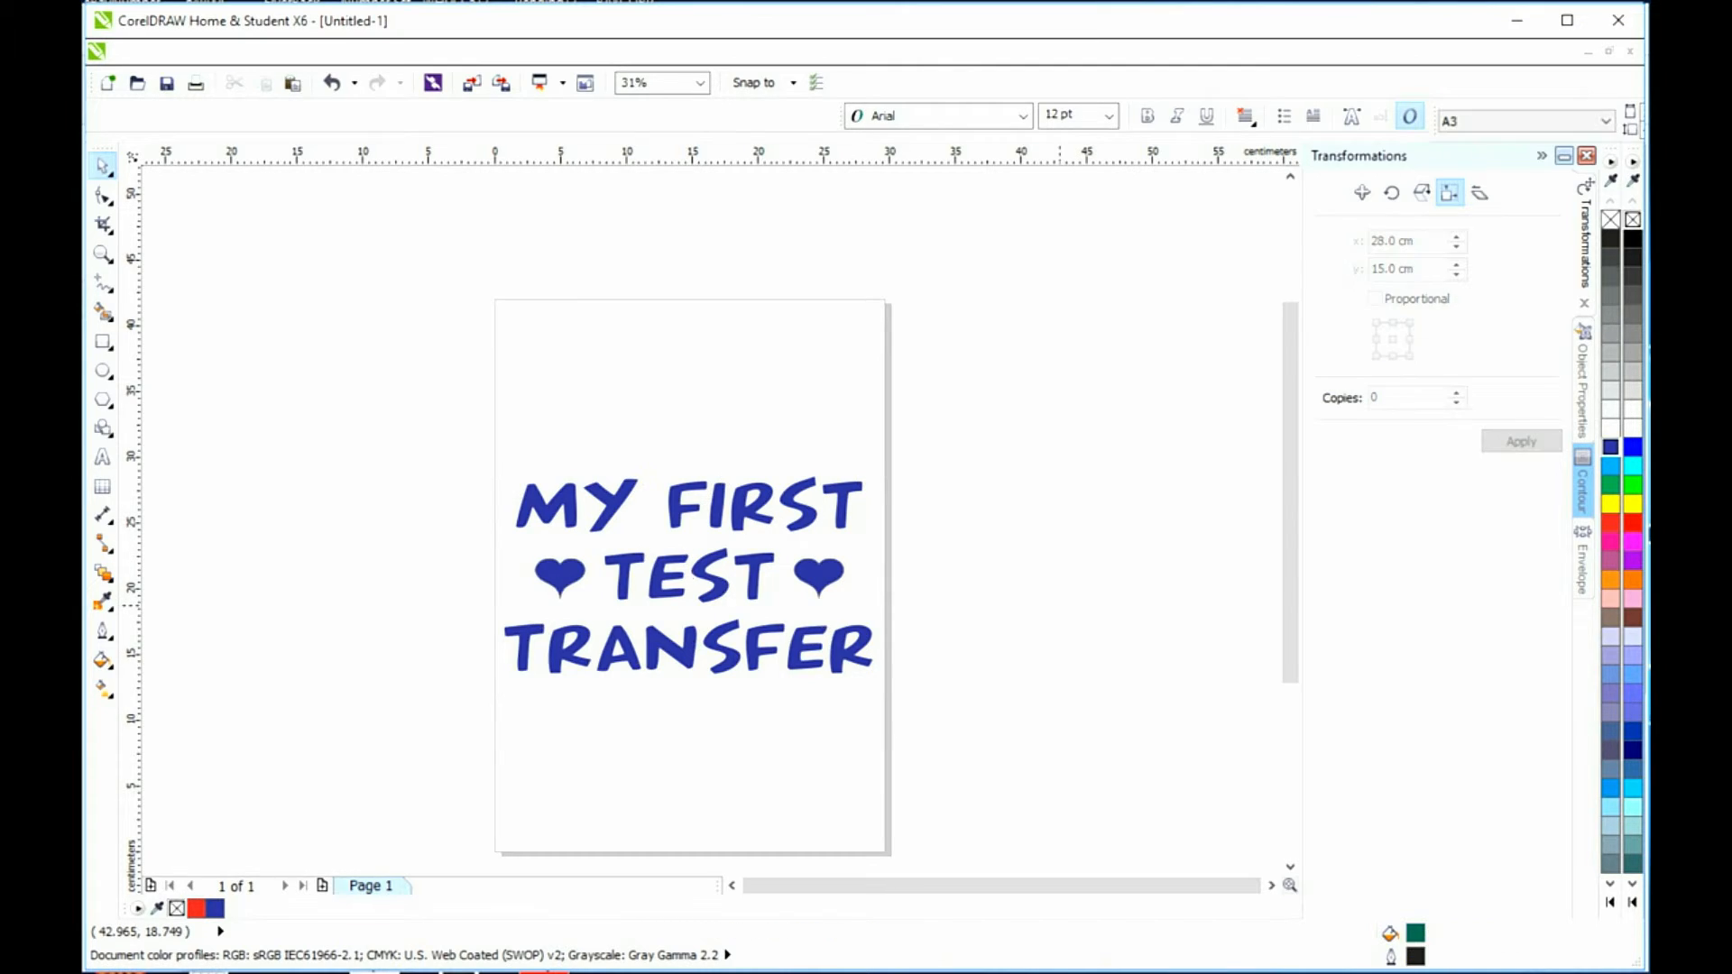
pyautogui.moveTo(417, 422); pyautogui.dragTo(1066, 557)
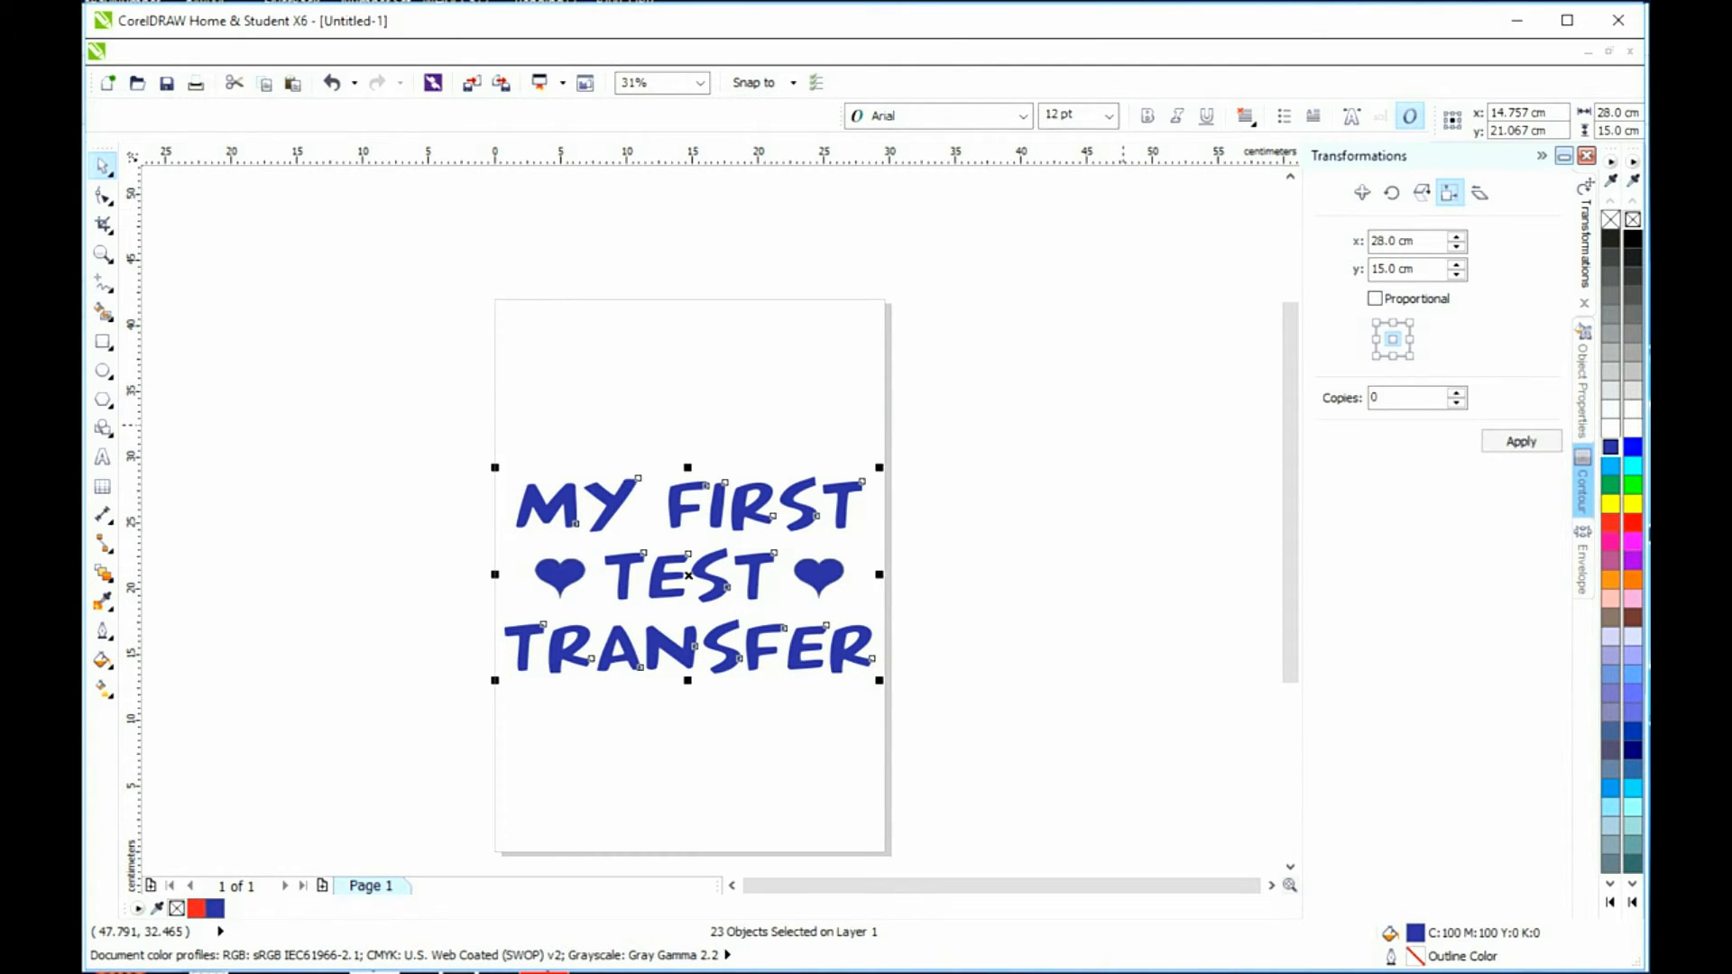
pyautogui.click(1105, 670)
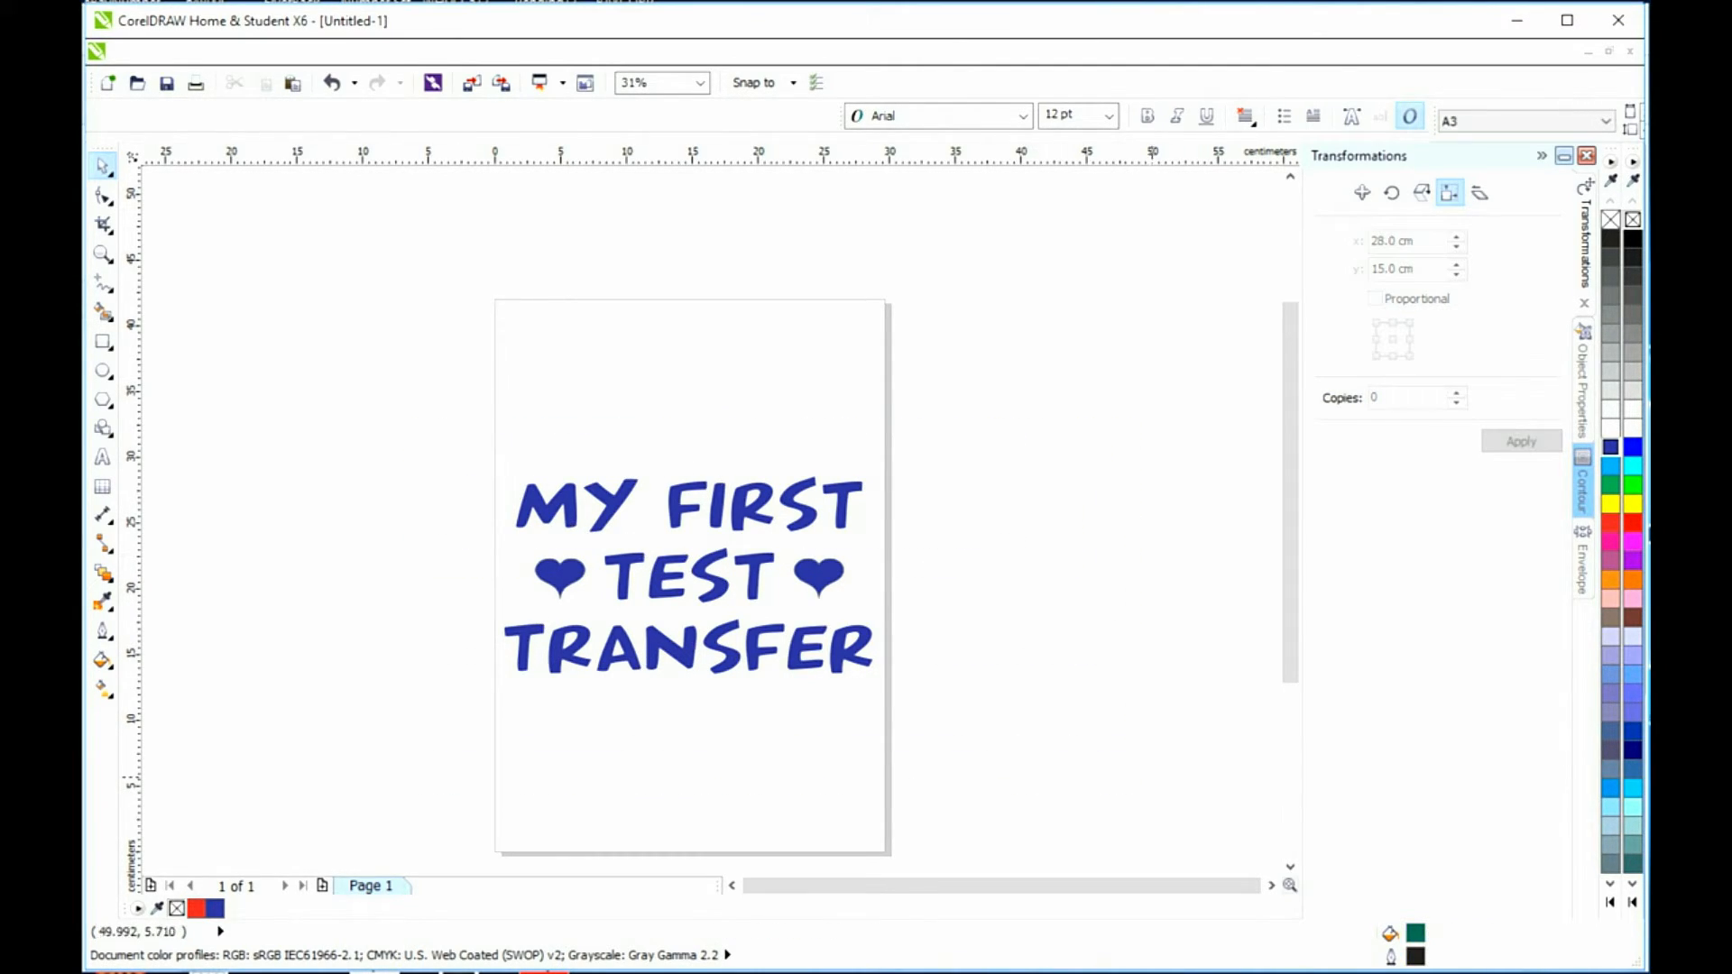